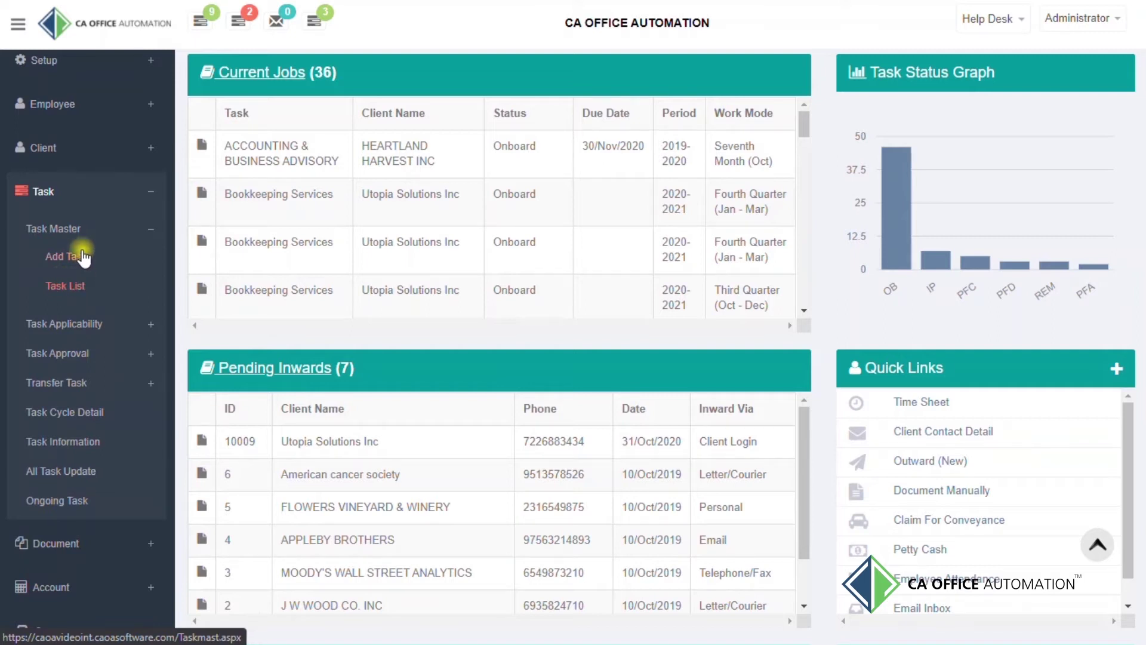
- Open a blank Task Master form for adding a task and set its mode to One Time
scroll(73, 259, down, 1)
click(74, 261)
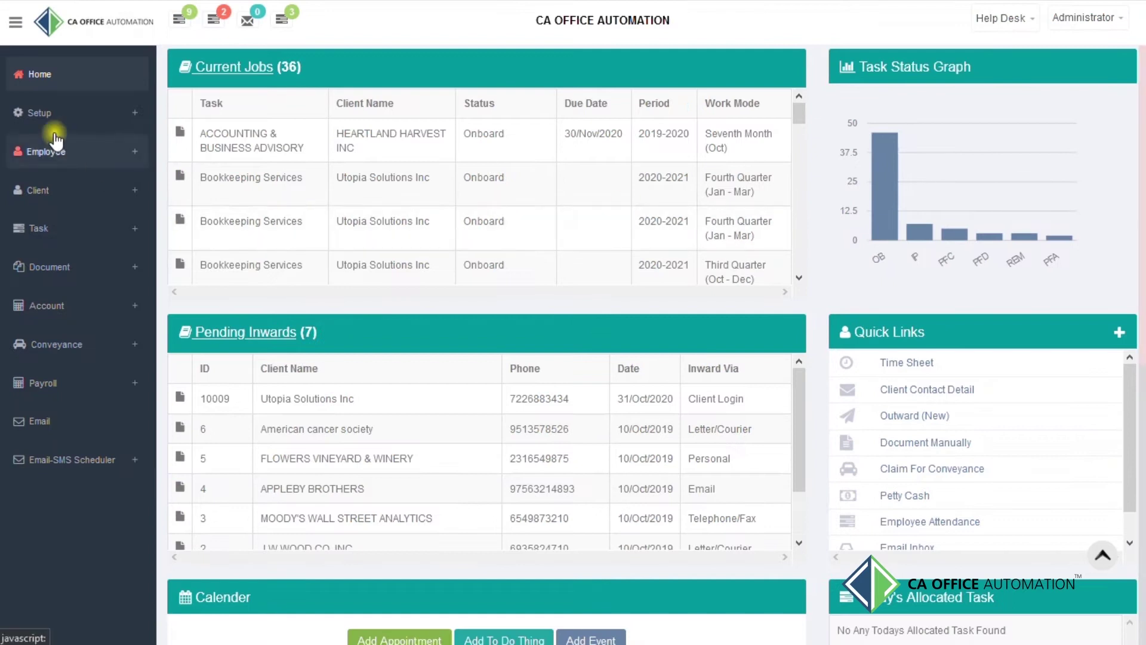
click(71, 232)
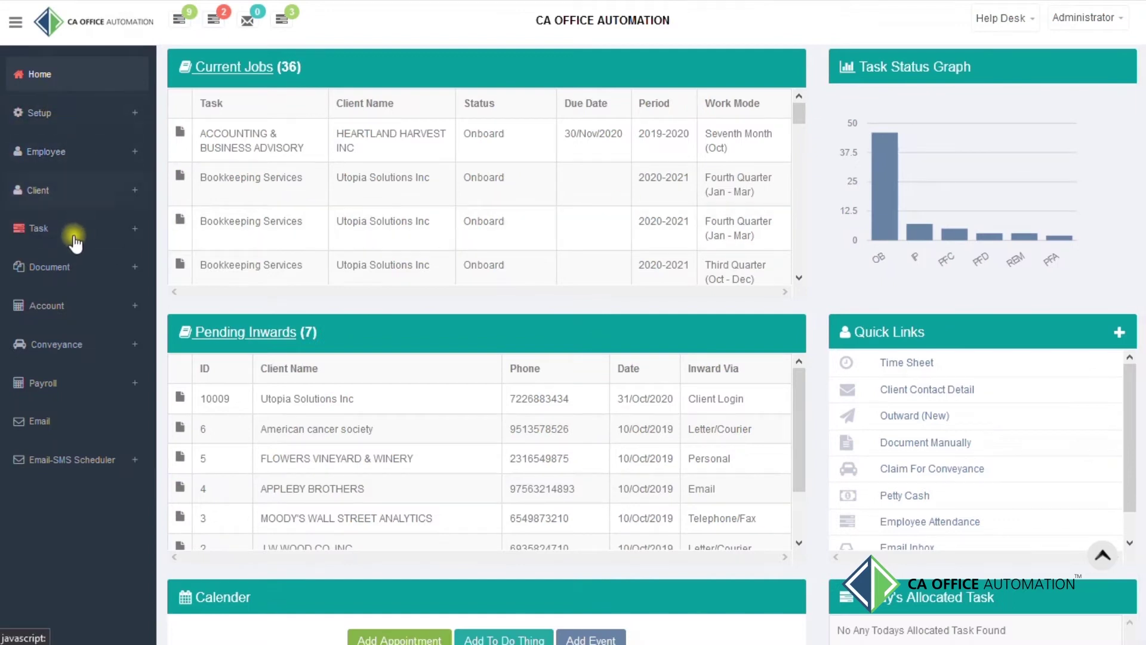
click(82, 241)
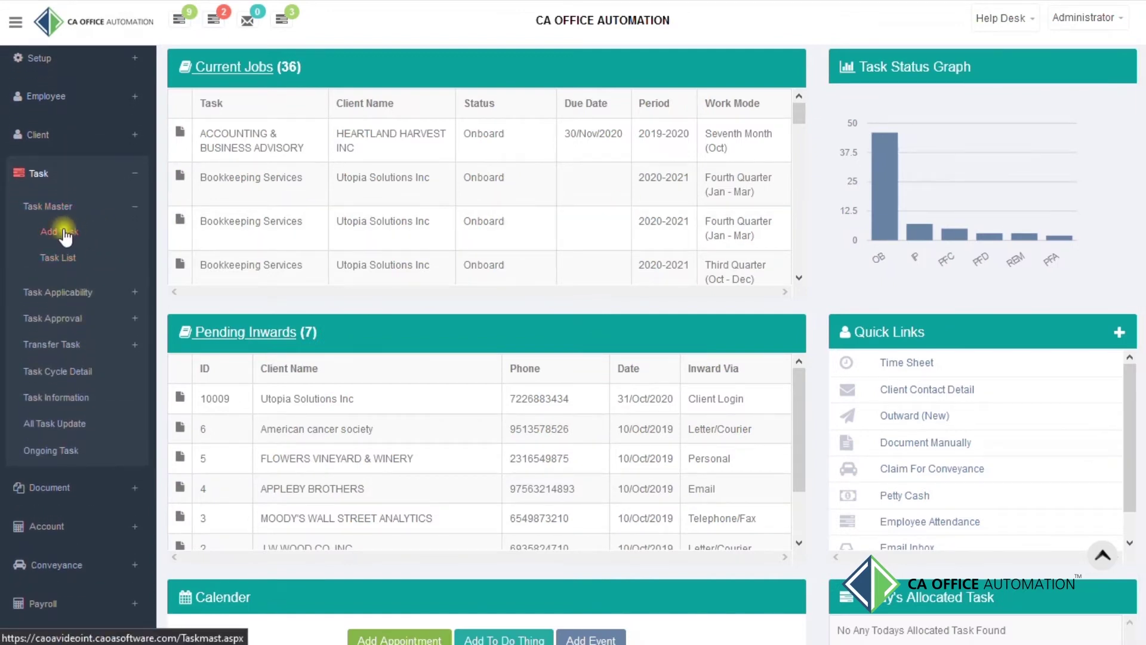
scroll(84, 245, down, 1)
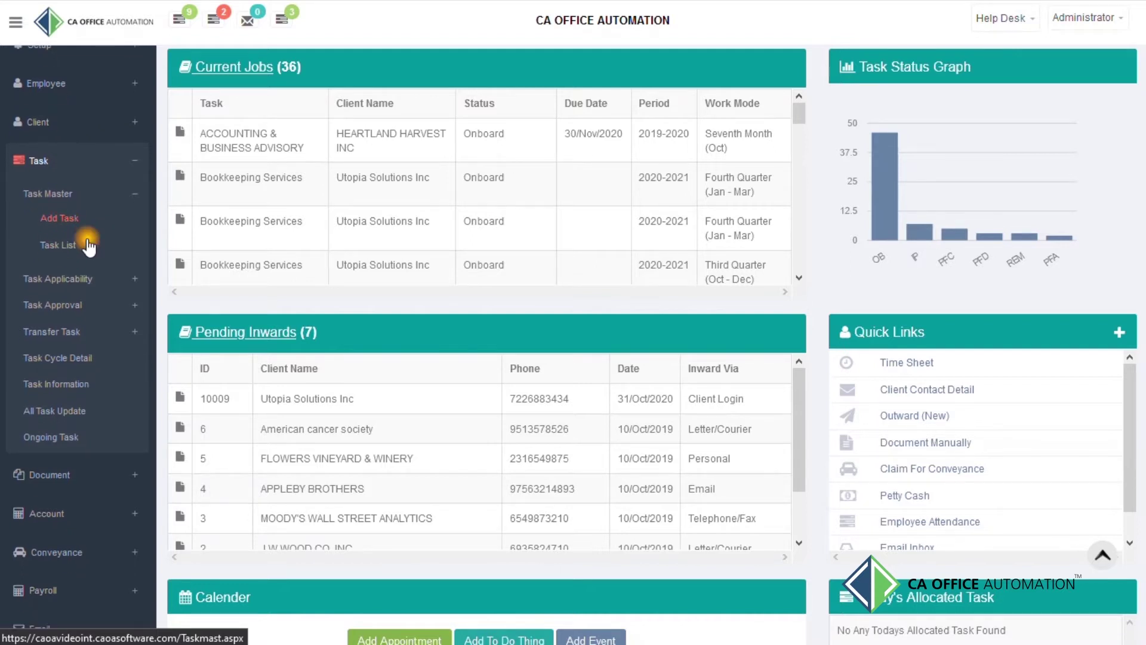
click(87, 245)
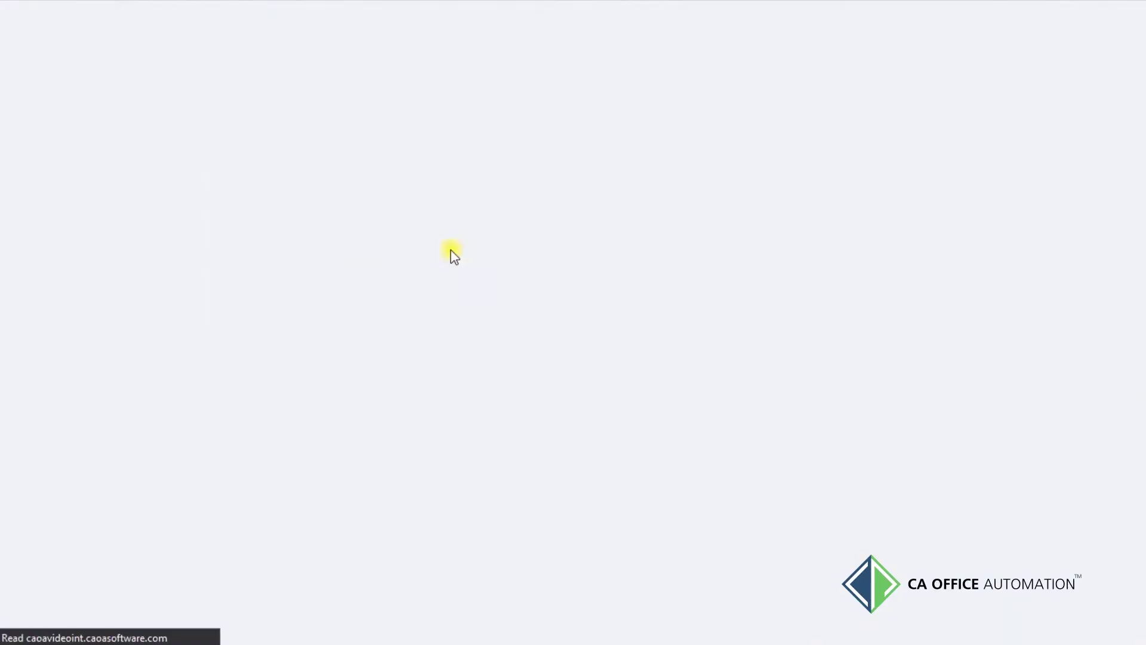
click(937, 162)
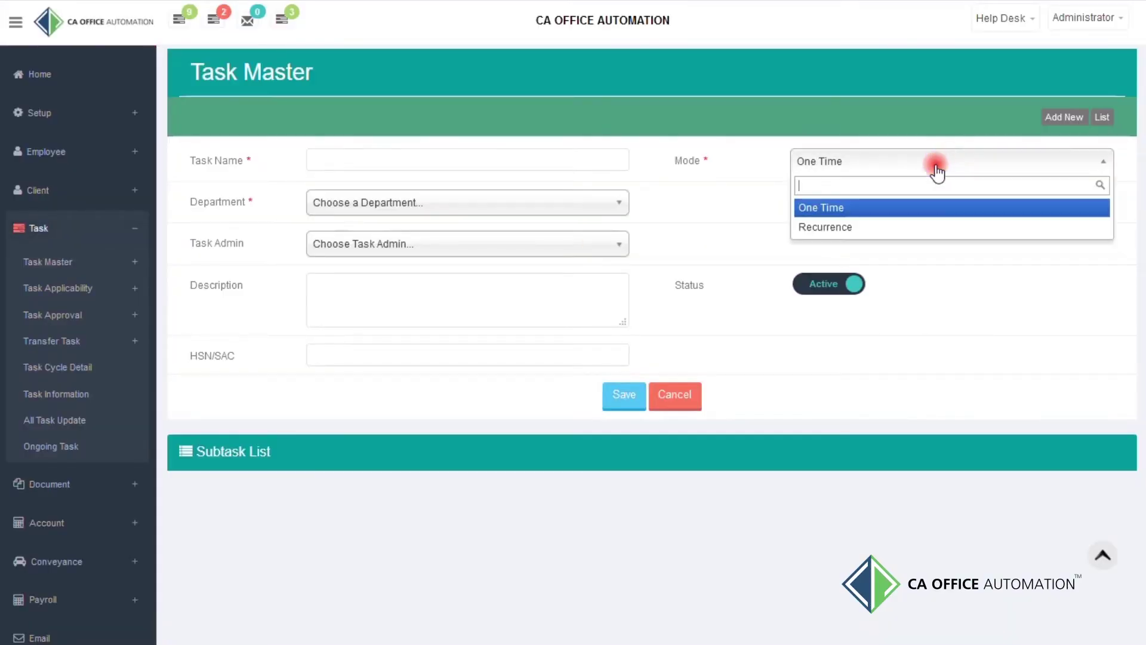
click(824, 207)
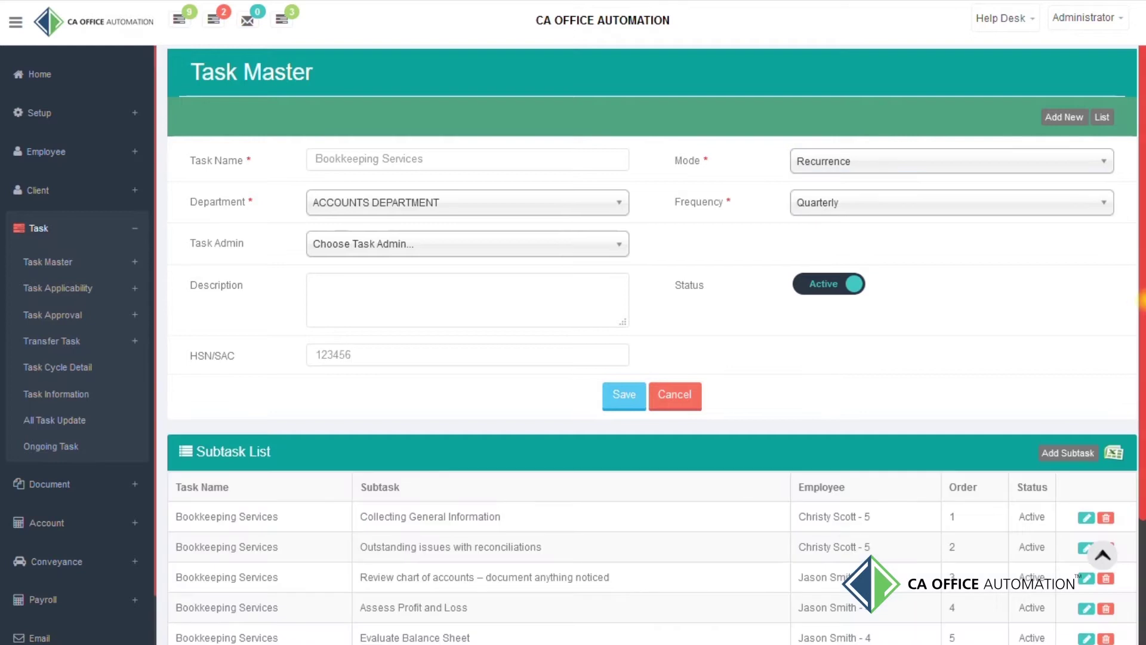
- Start adding a subtask to the Bookkeeping Services task and choose its predefined employee
scroll(1084, 302, down, 3)
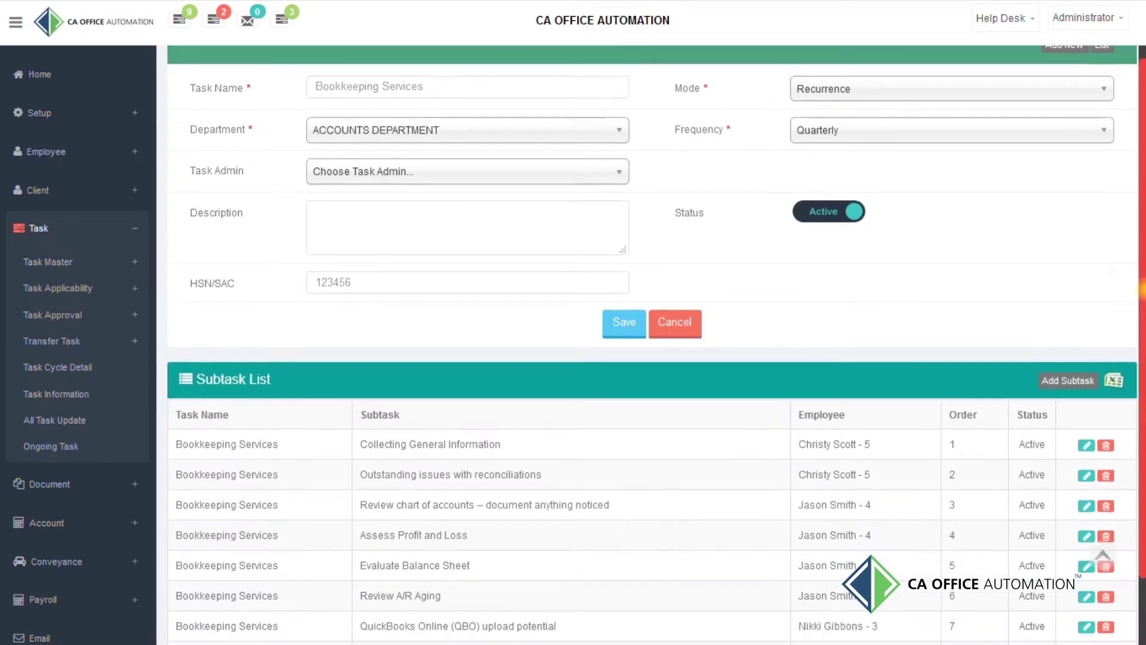
click(1055, 306)
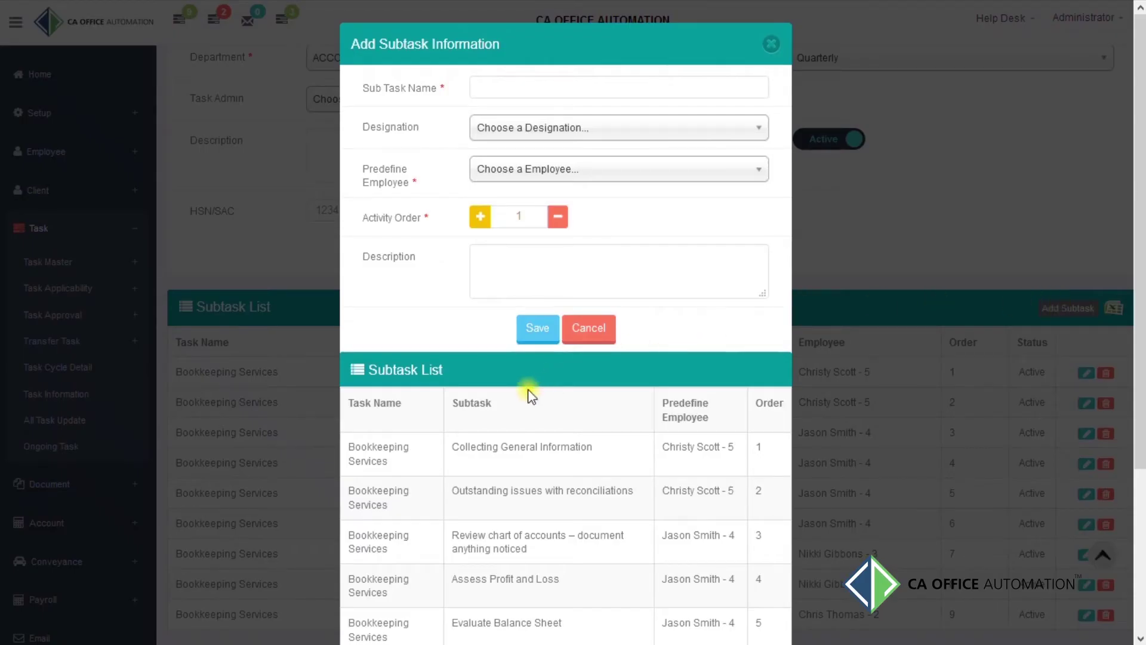
scroll(505, 432, down, 1)
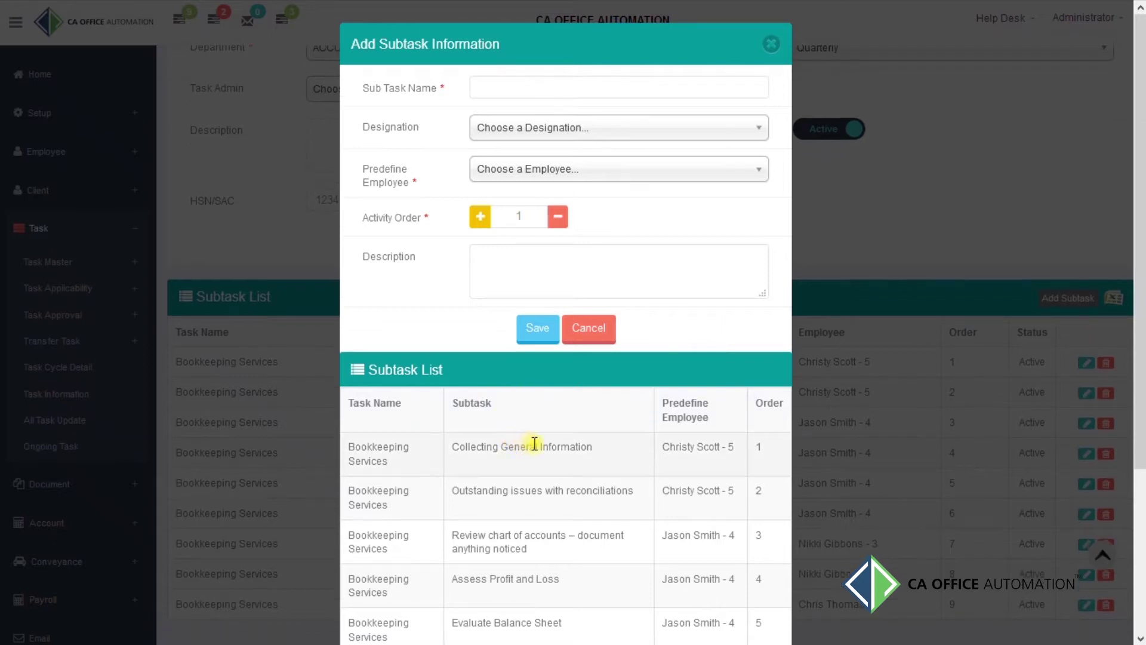
scroll(538, 436, up, 3)
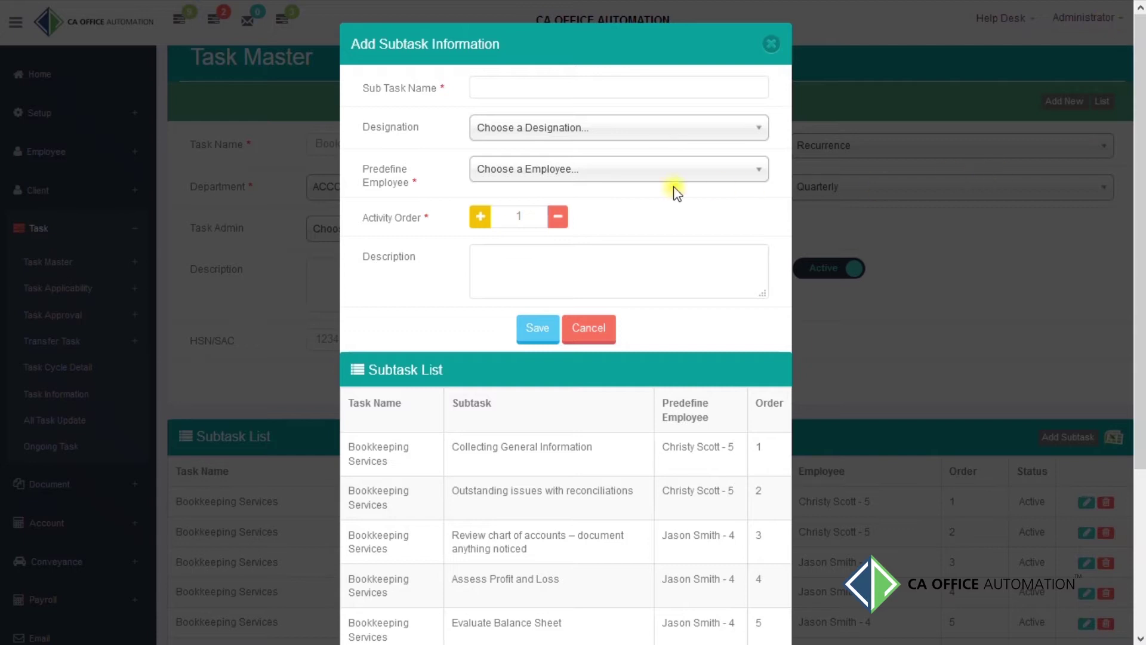
click(544, 176)
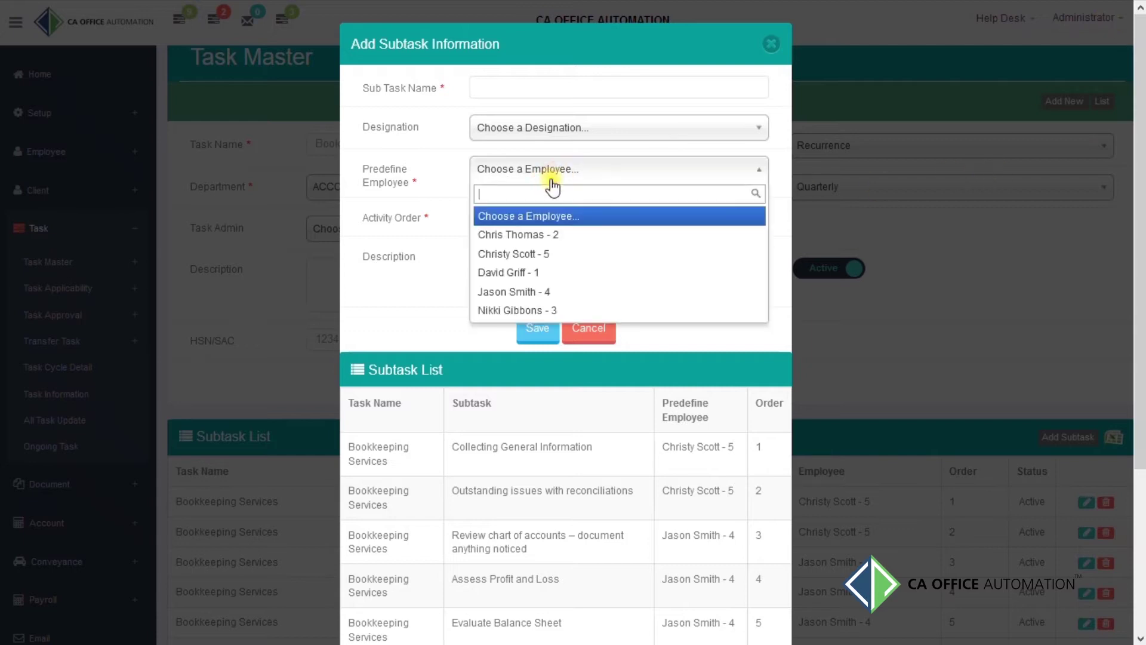
click(517, 235)
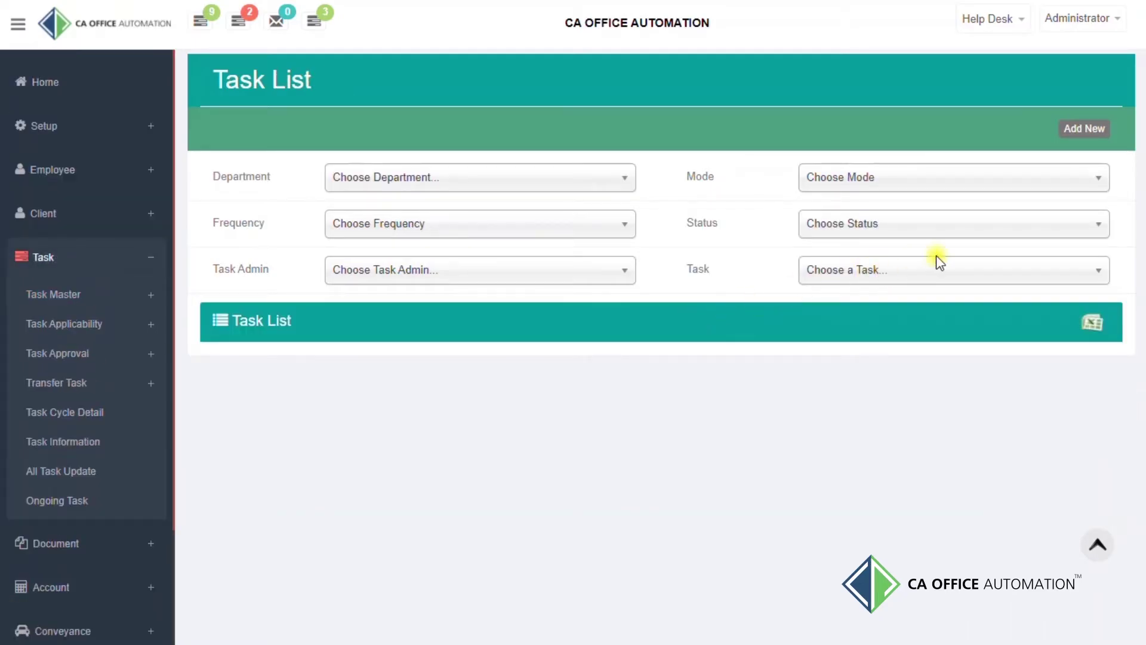
- Look through the Task List, checking each task's department, mode, admin and status
scroll(1100, 190, down, 5)
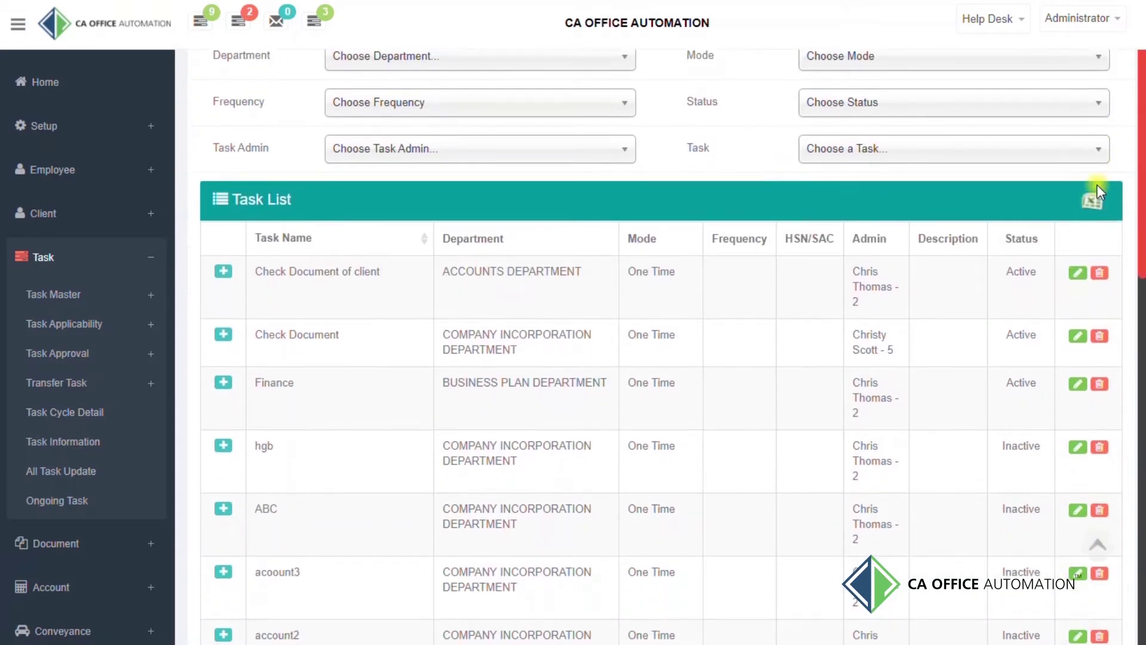
scroll(1110, 215, down, 3)
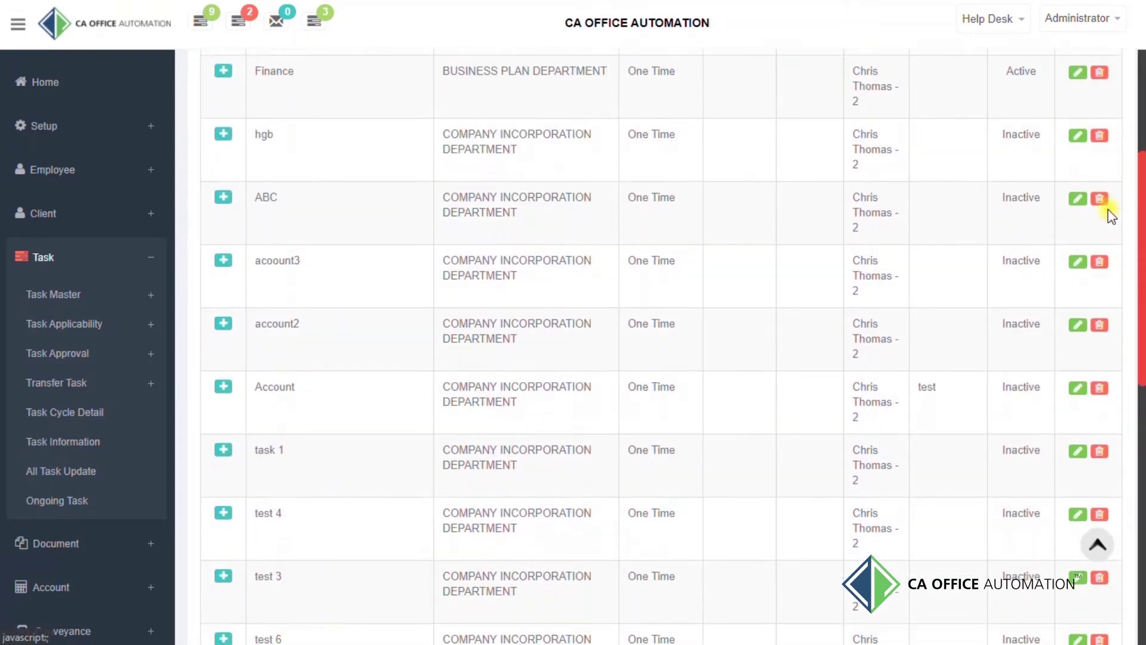
scroll(1110, 215, up, 6)
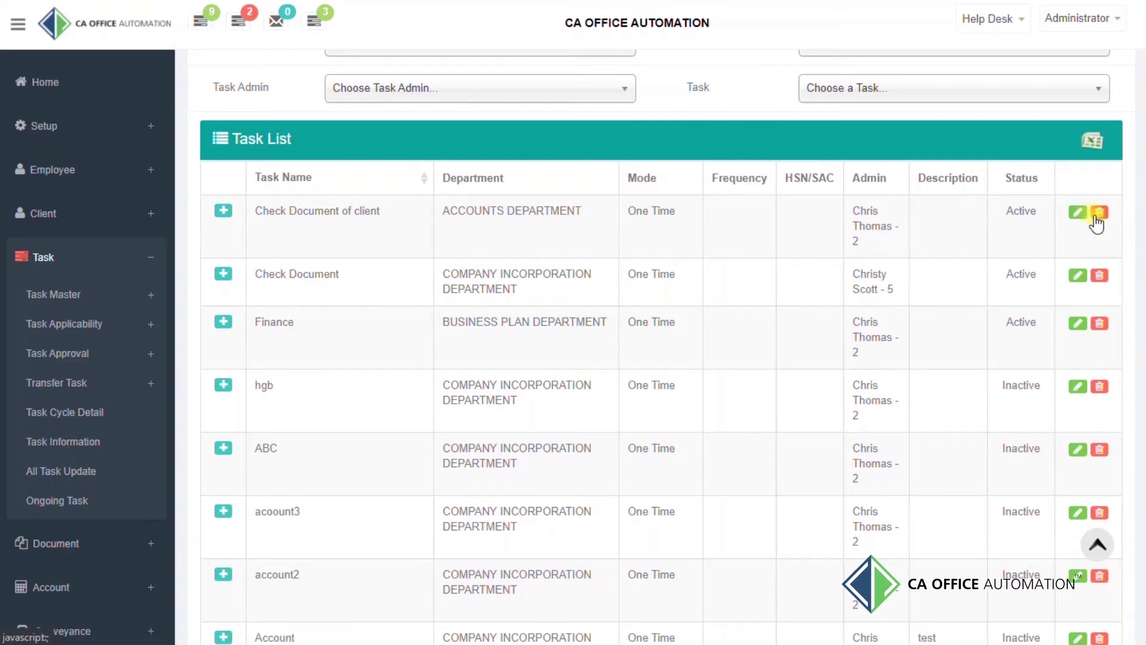
scroll(1096, 222, up, 3)
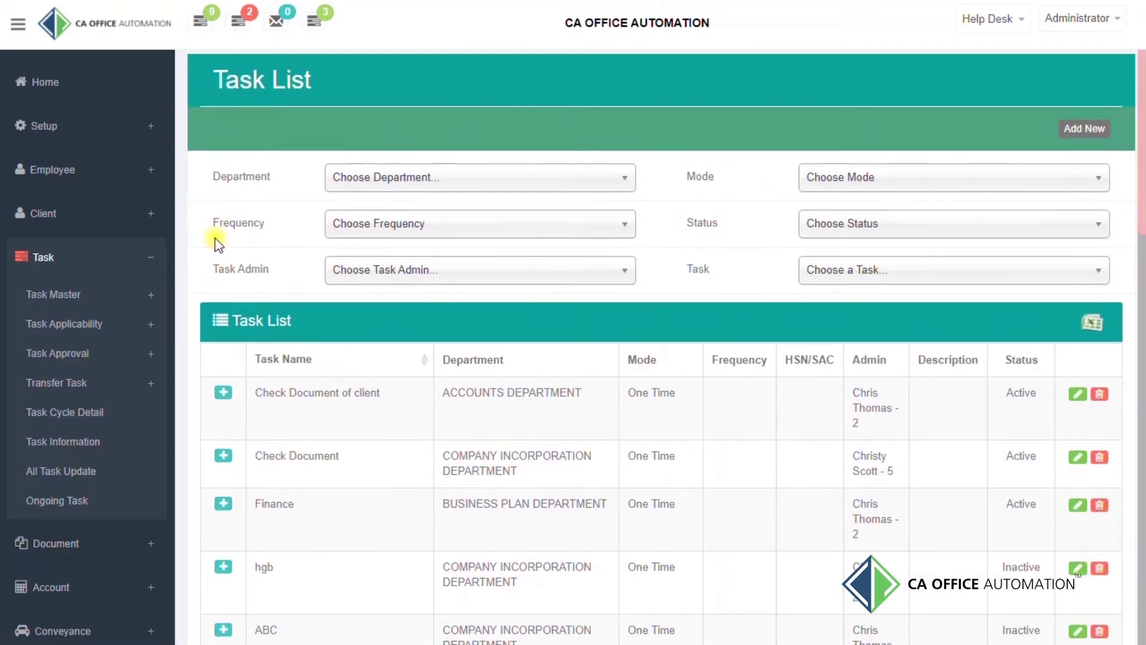
- Open the Set Recurrence Task page under Task Applicability and choose Bookkeeping Services as the task
click(84, 324)
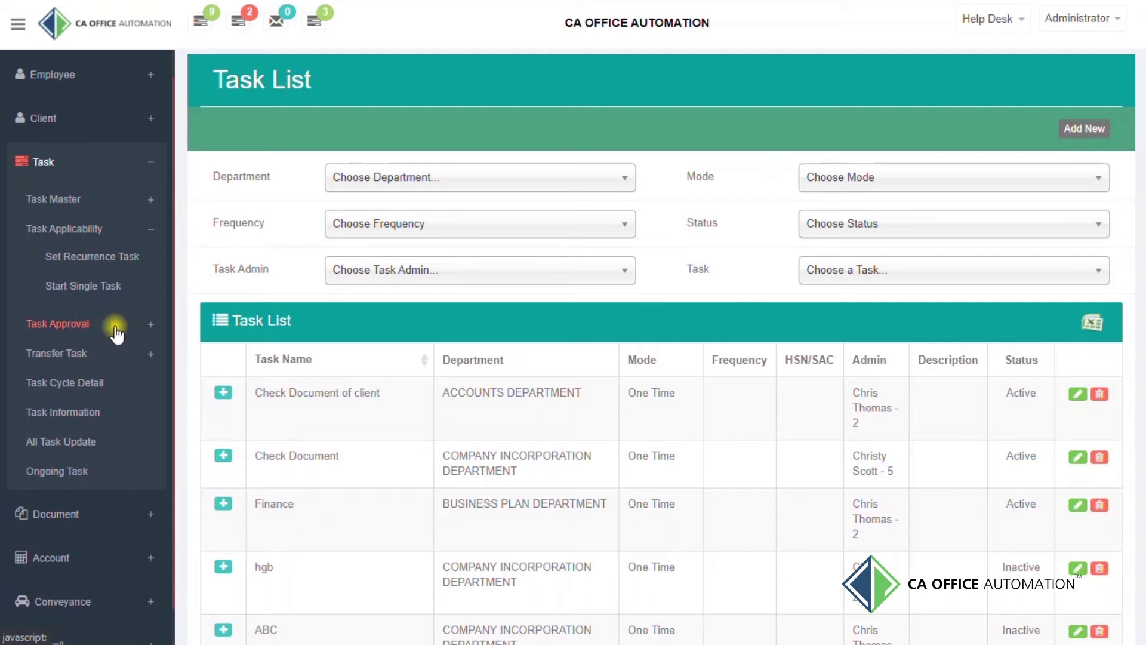
click(95, 324)
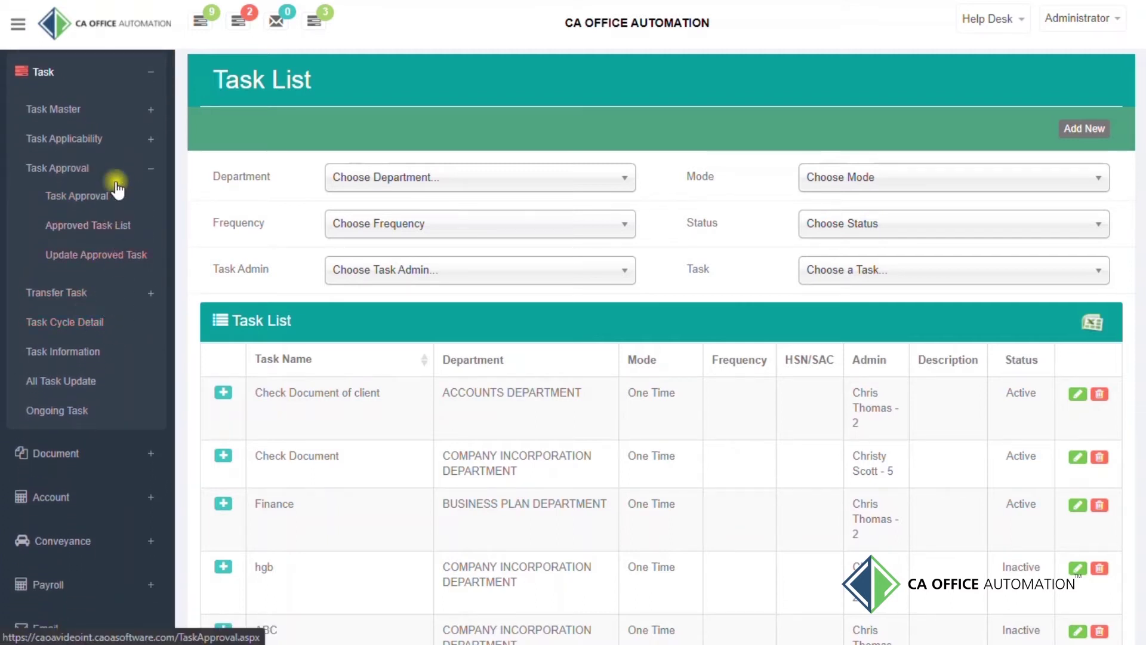
click(94, 139)
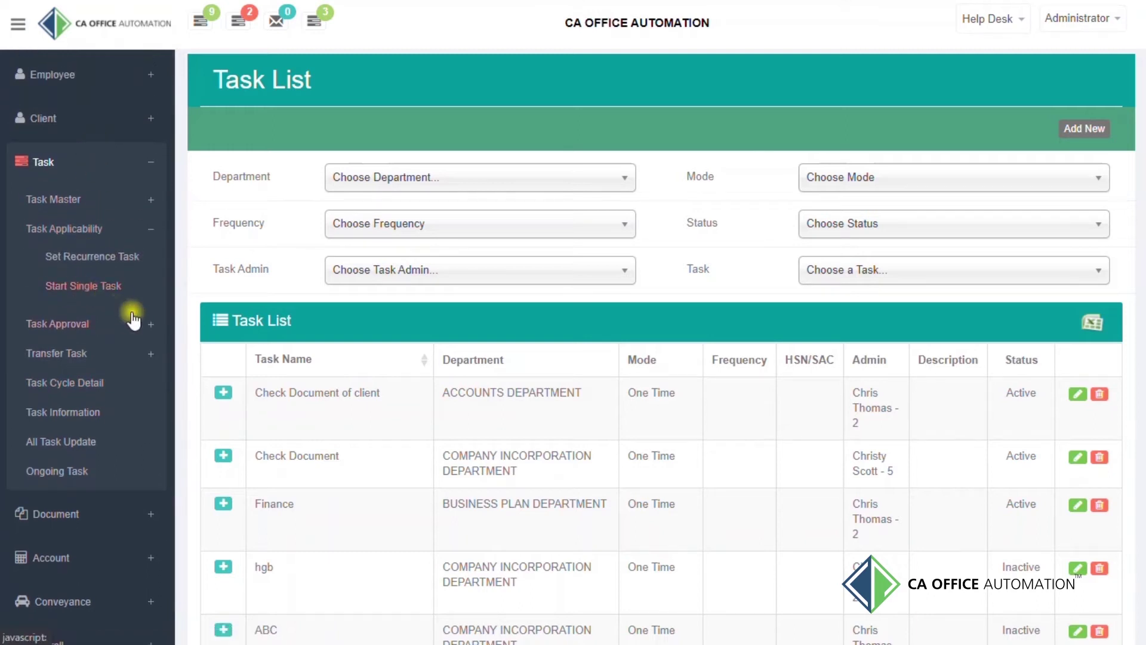
click(103, 260)
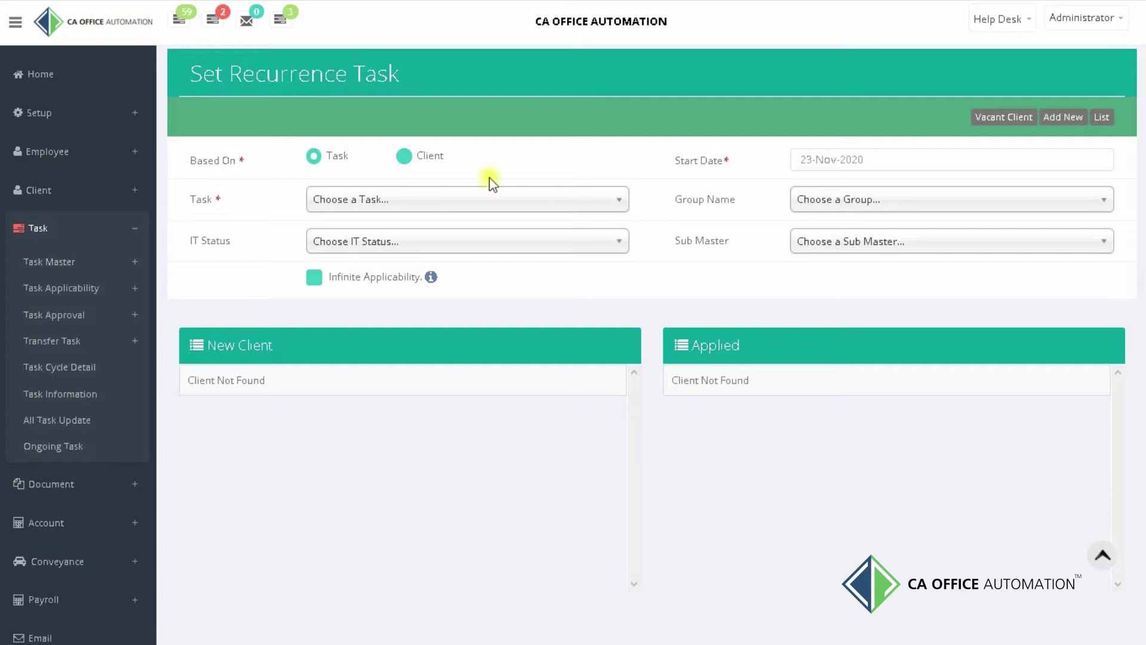
click(421, 203)
click(361, 359)
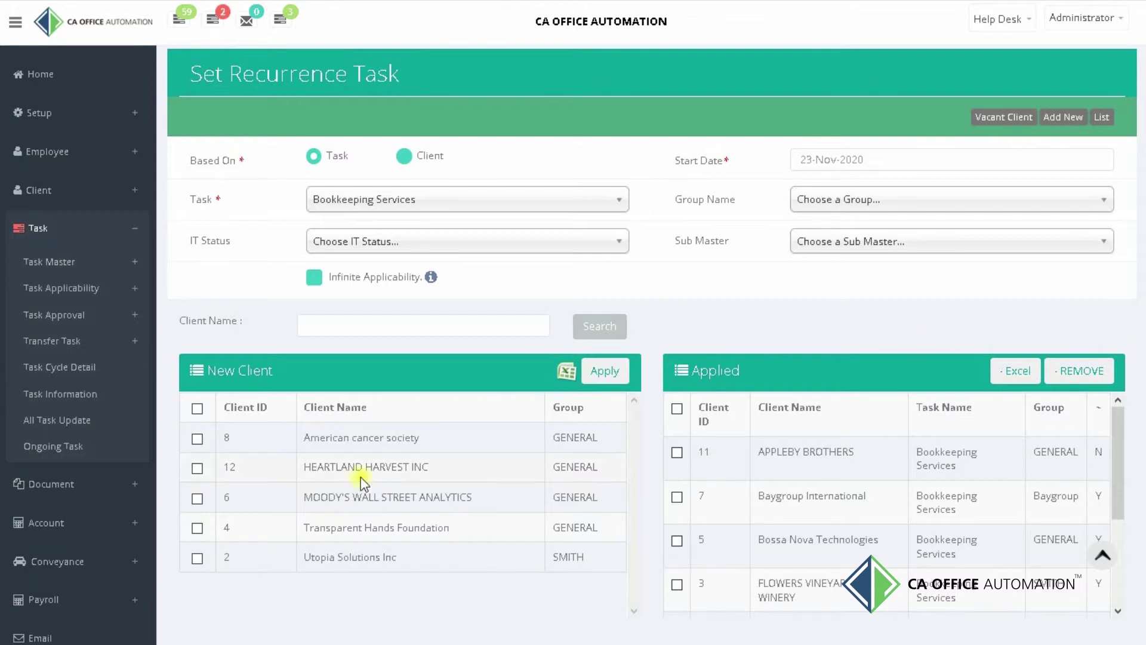
- Apply the Bookkeeping Services recurring task to the client Utopia Solutions Inc
click(197, 558)
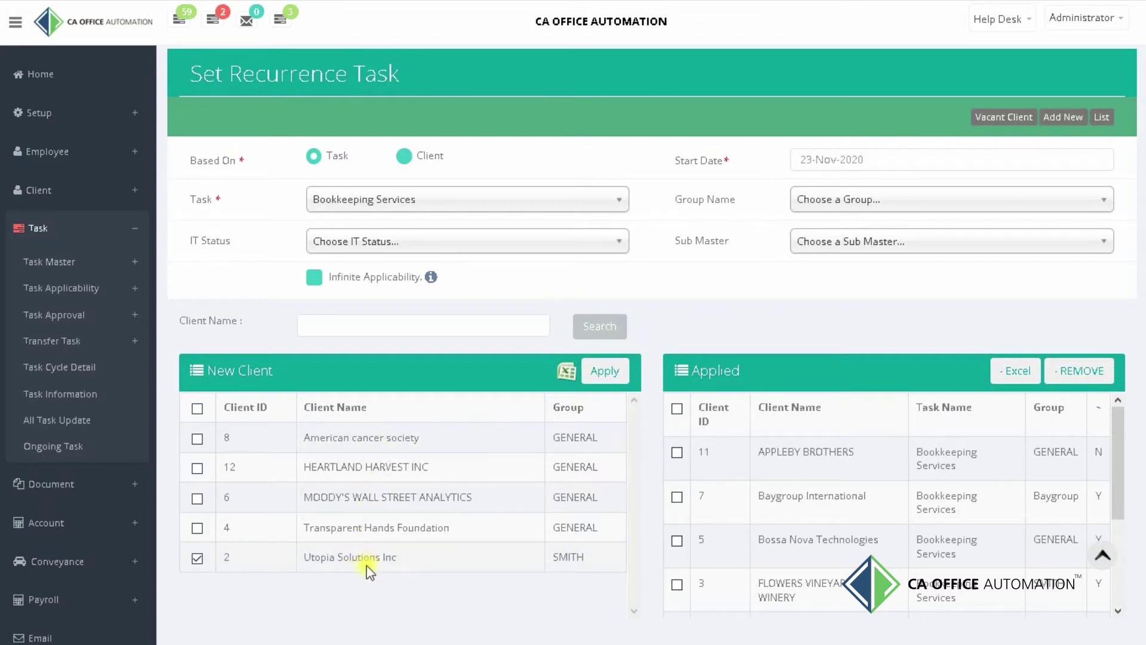
click(606, 373)
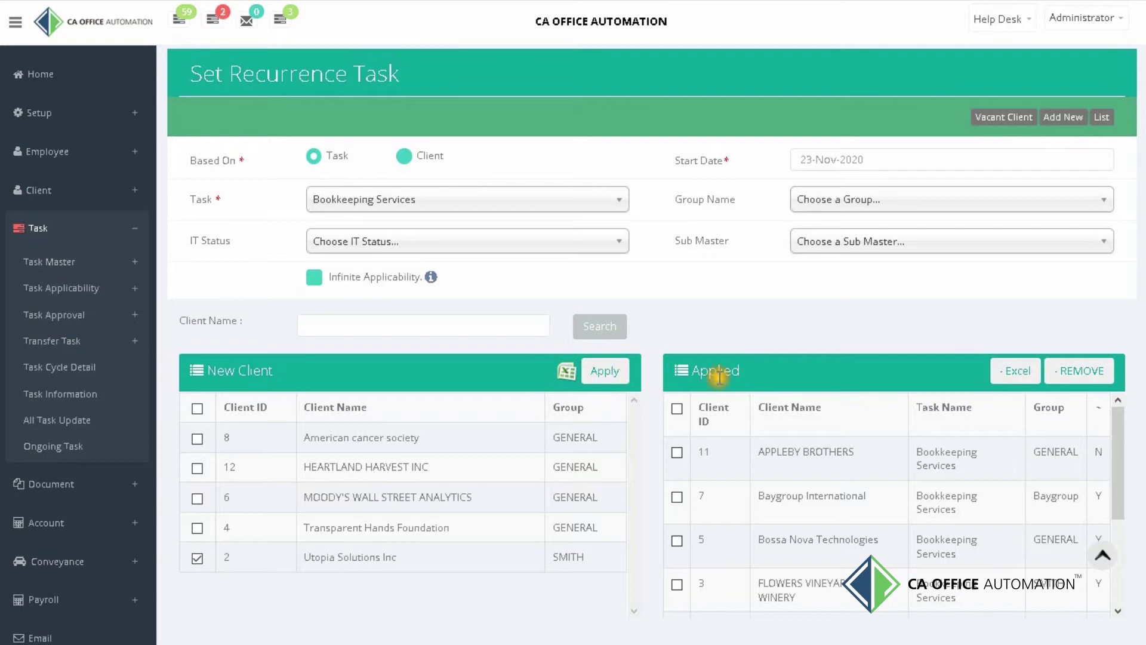
scroll(657, 347, down, 1)
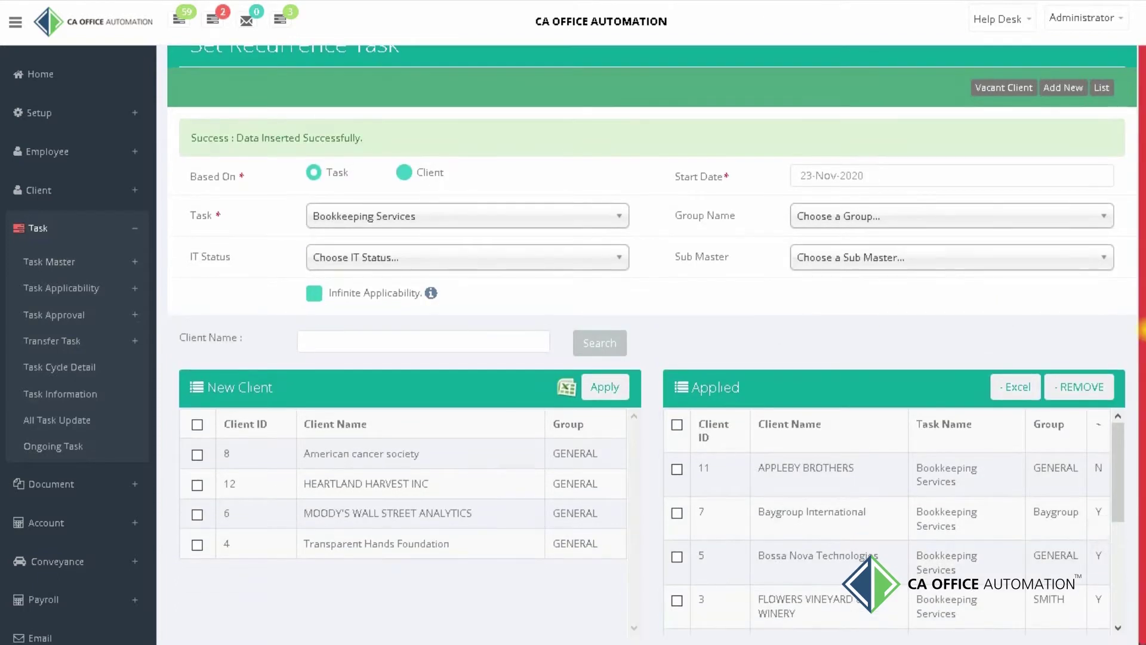
- Remove Utopia Solutions Inc from the clients the Bookkeeping Services task is applied to
drag(1116, 443, 1123, 546)
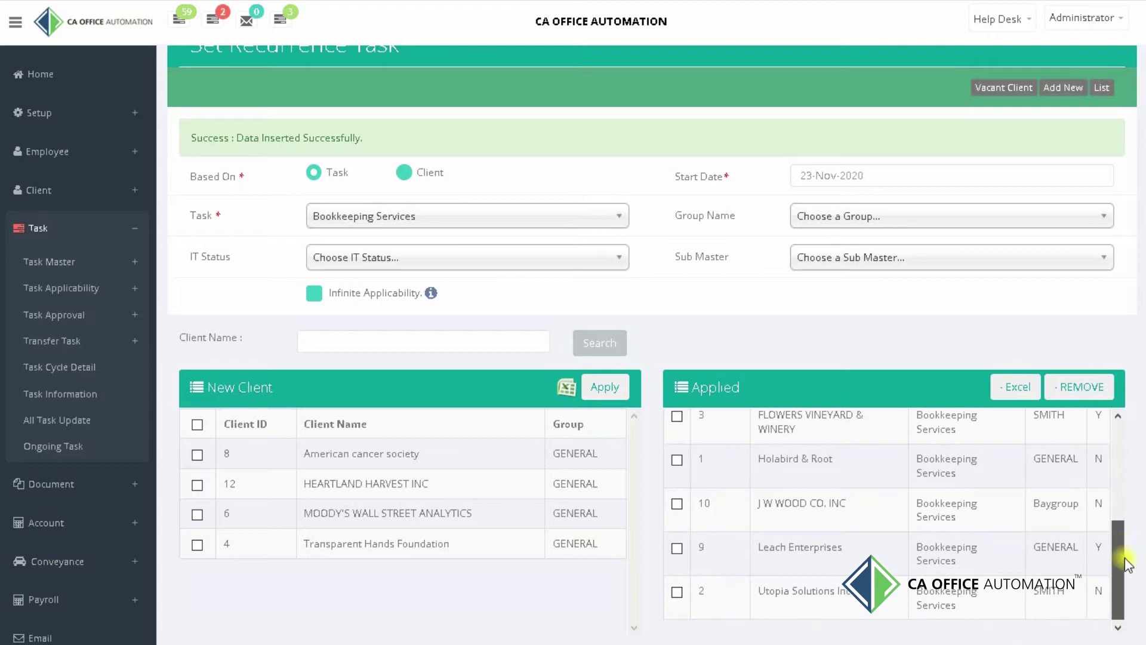
click(678, 592)
click(1072, 394)
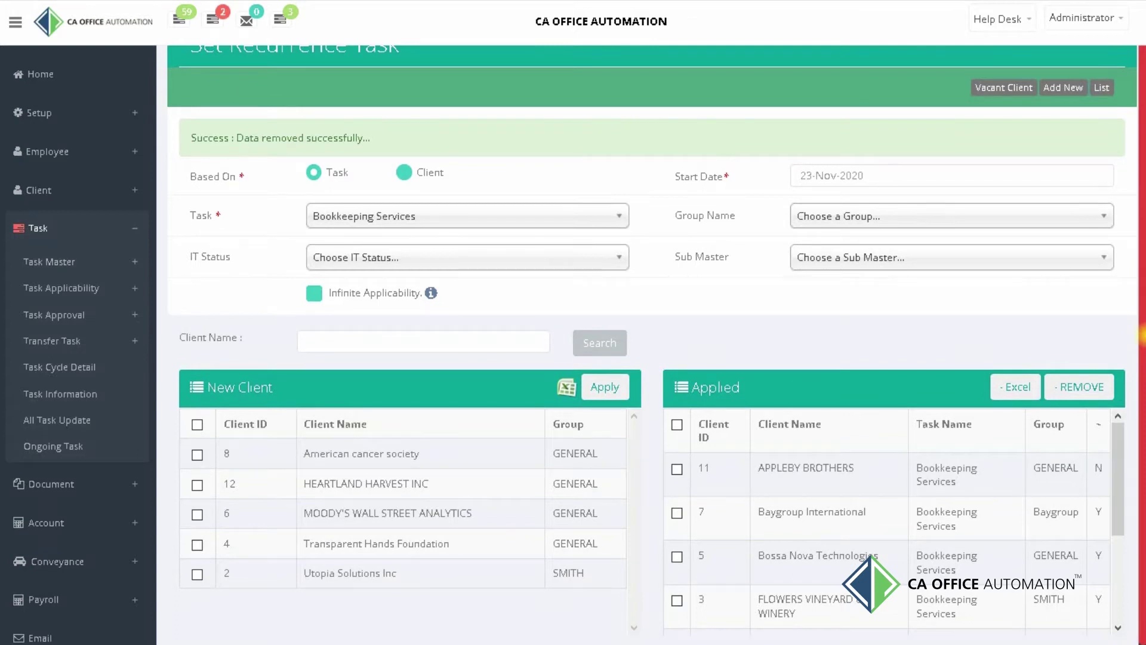
- Set the start date of the recurring Bookkeeping Services task to 01-Sep-2020
scroll(650, 344, up, 1)
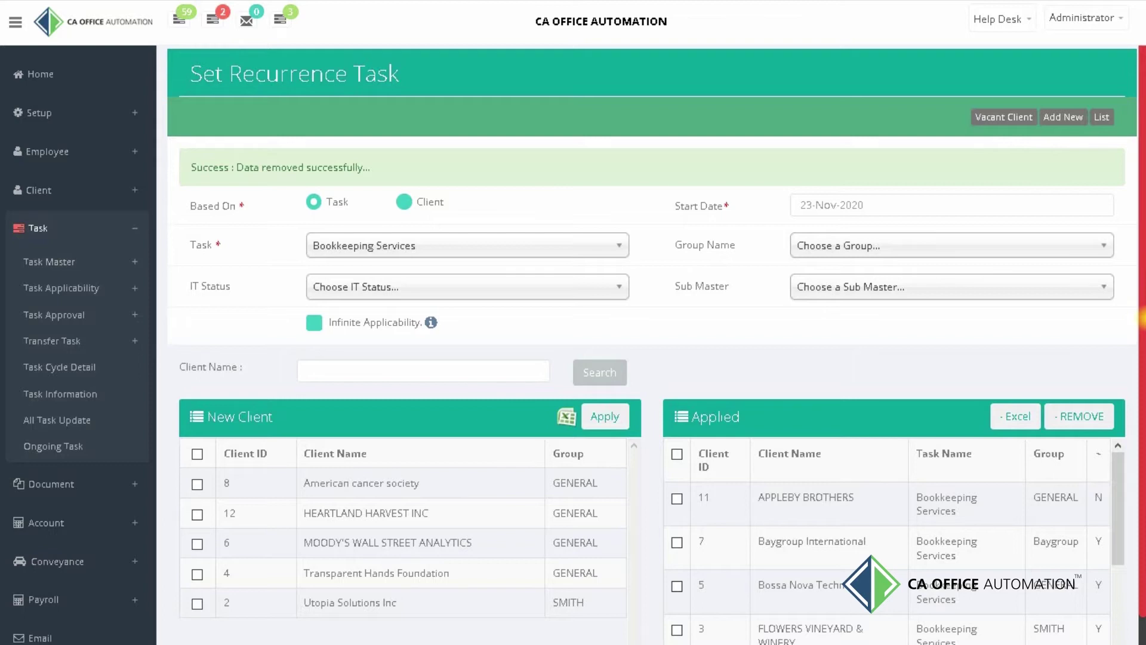
scroll(656, 344, down, 1)
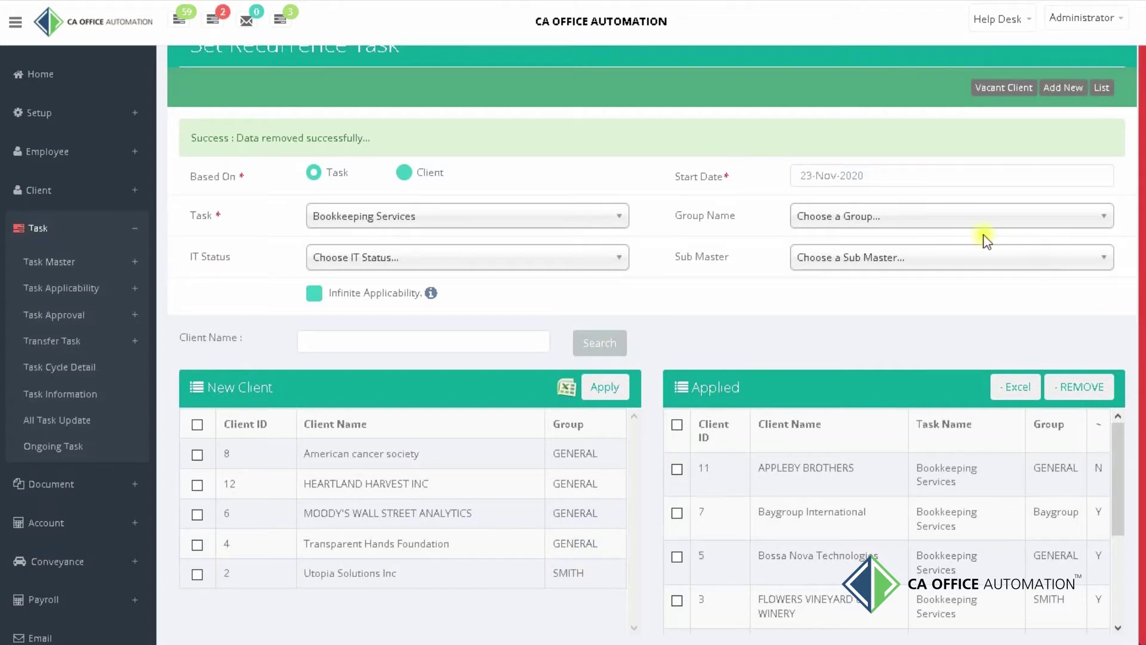
click(902, 175)
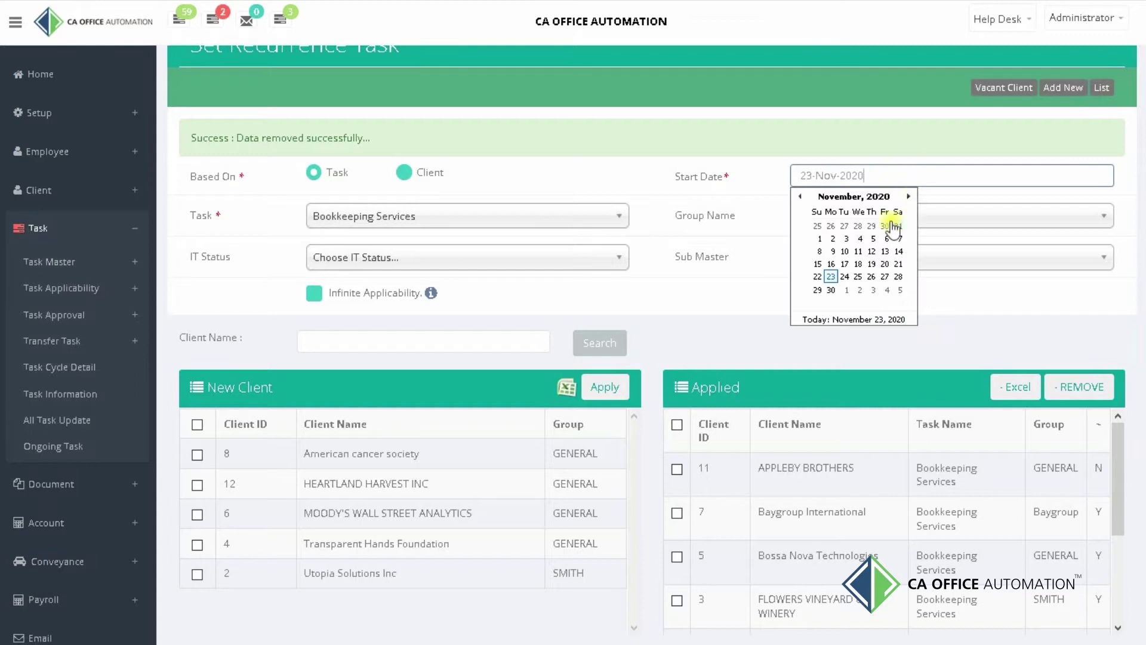
click(799, 197)
click(800, 196)
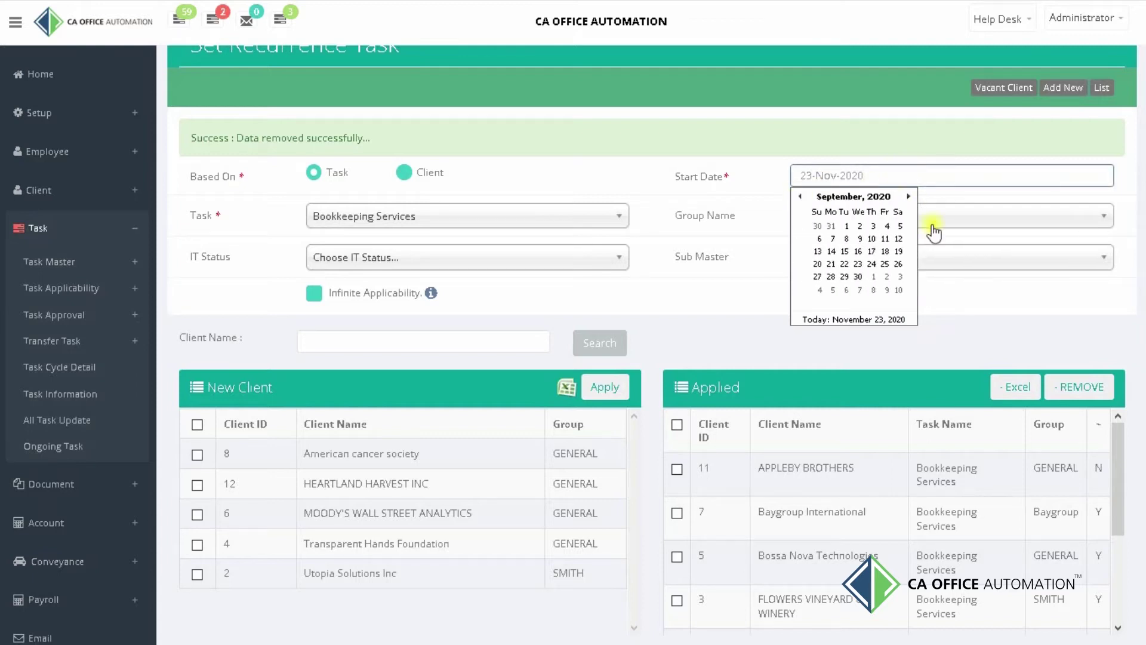
click(852, 230)
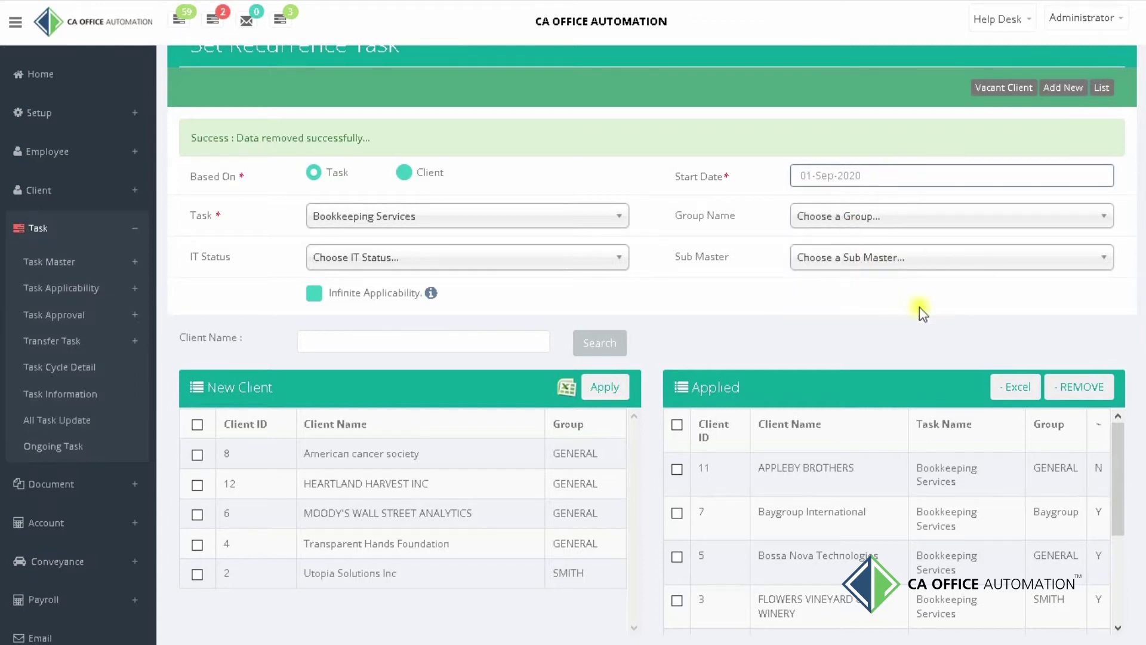
click(954, 316)
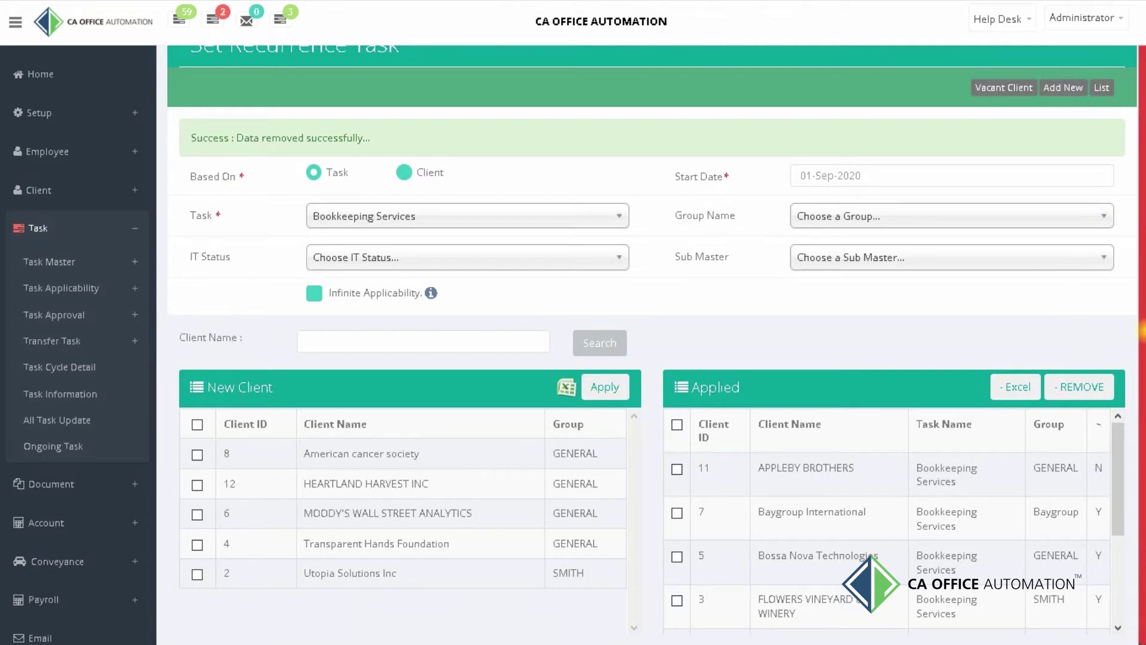
scroll(1141, 330, up, 1)
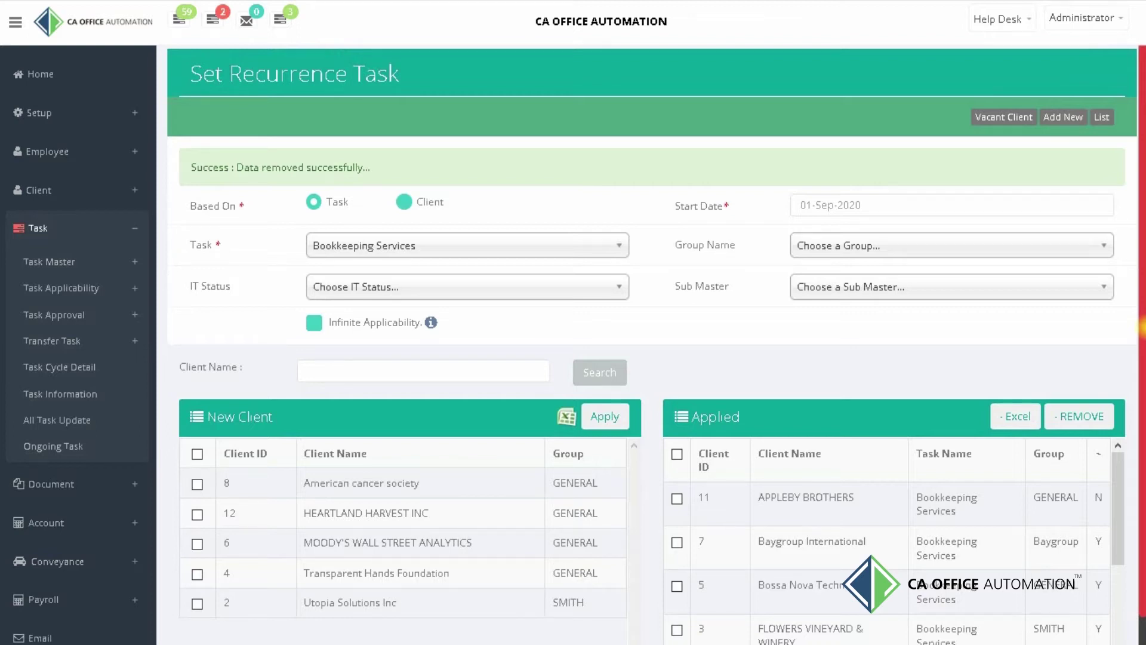
scroll(1141, 328, down, 1)
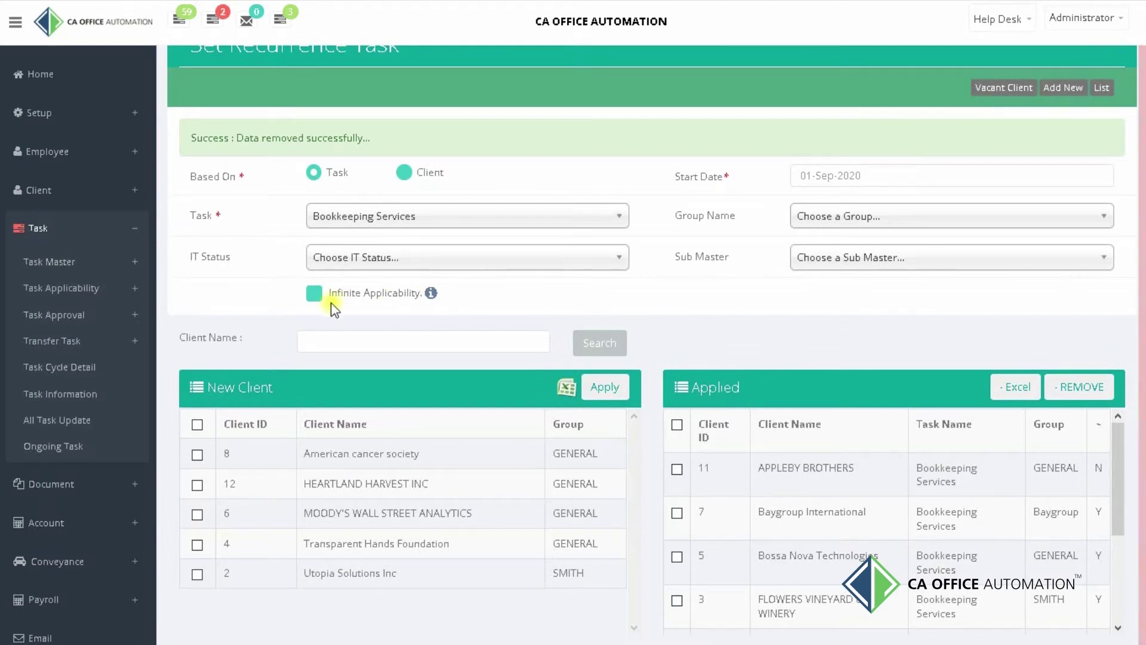
- Apply the Bookkeeping Services recurring task to Utopia Solutions Inc with Infinite Applicability enabled
click(316, 293)
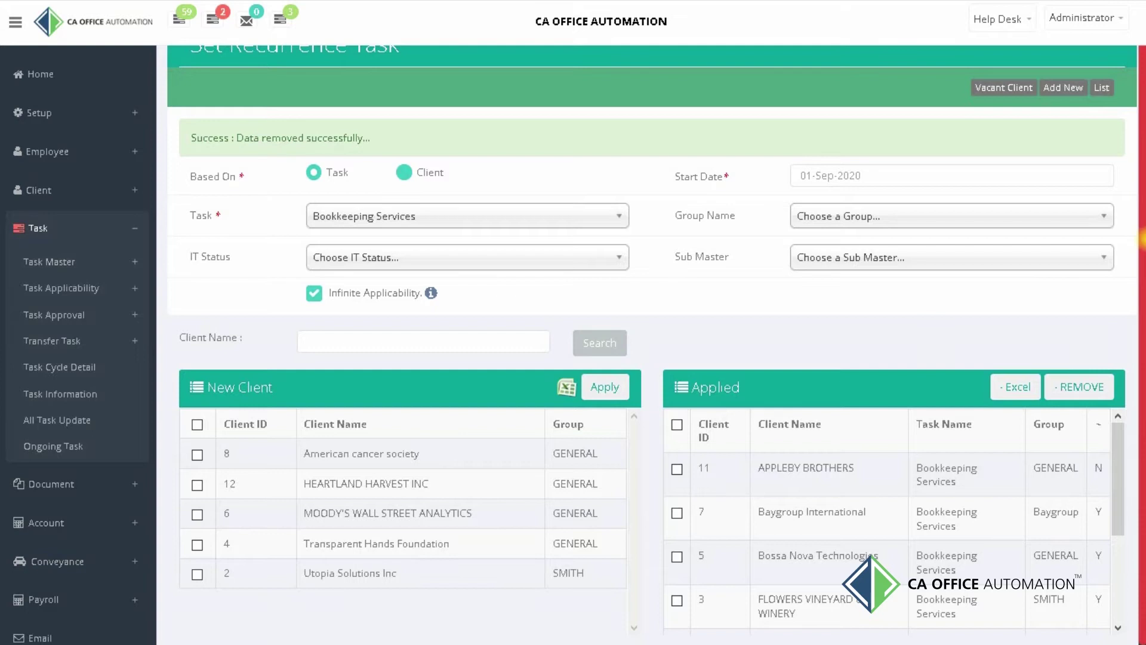
click(197, 574)
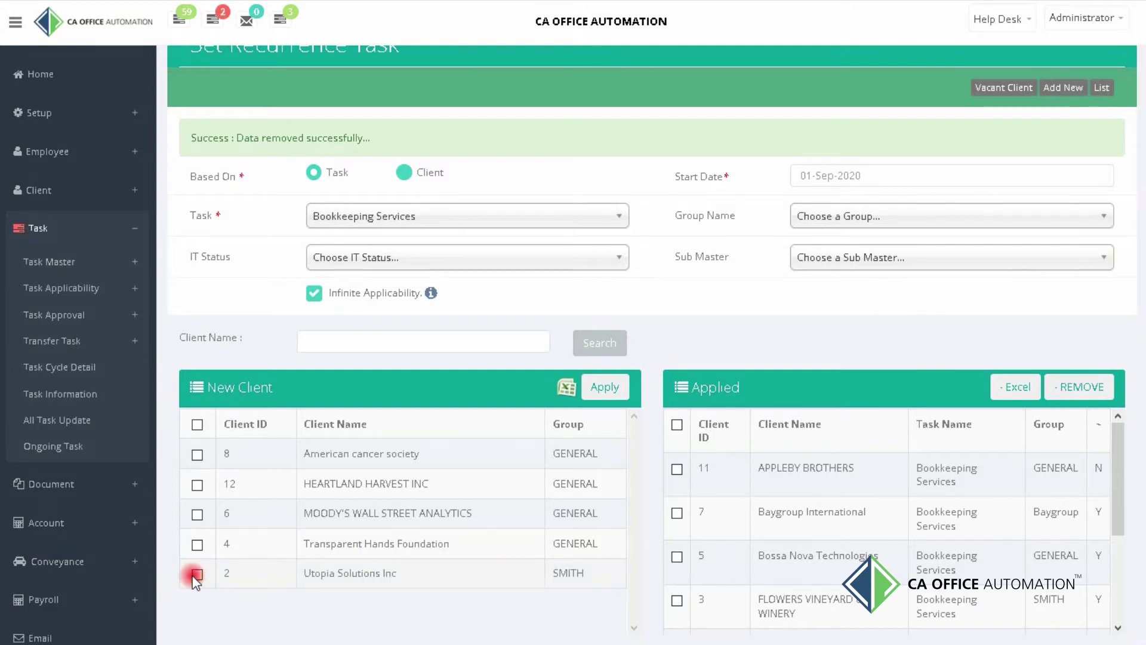
click(600, 395)
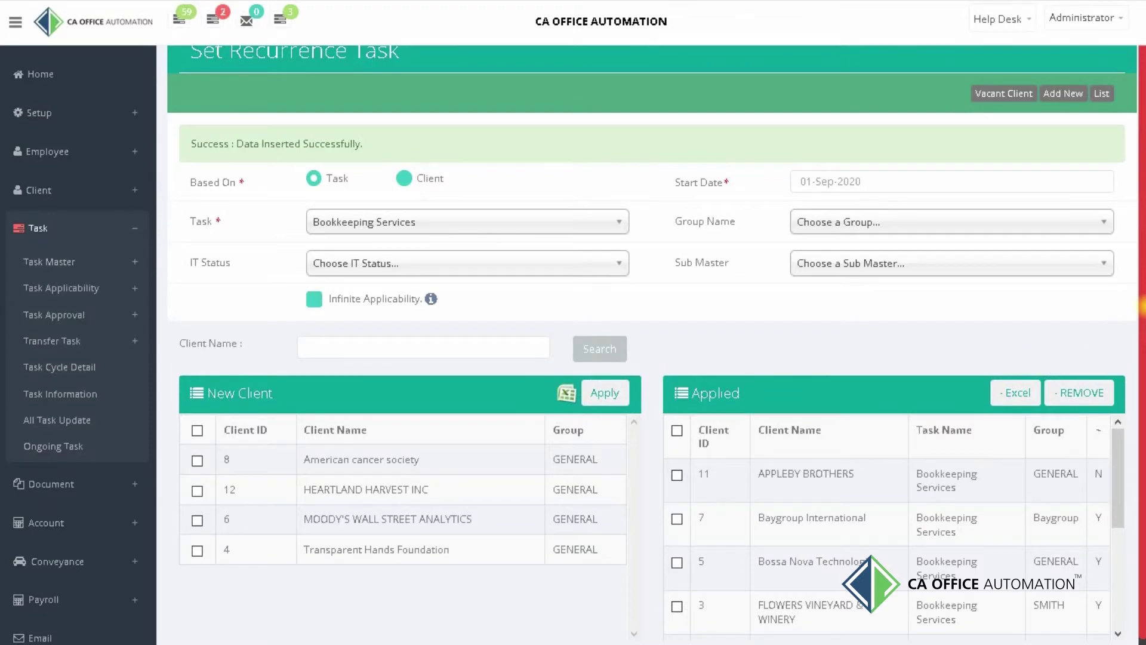
scroll(651, 344, up, 1)
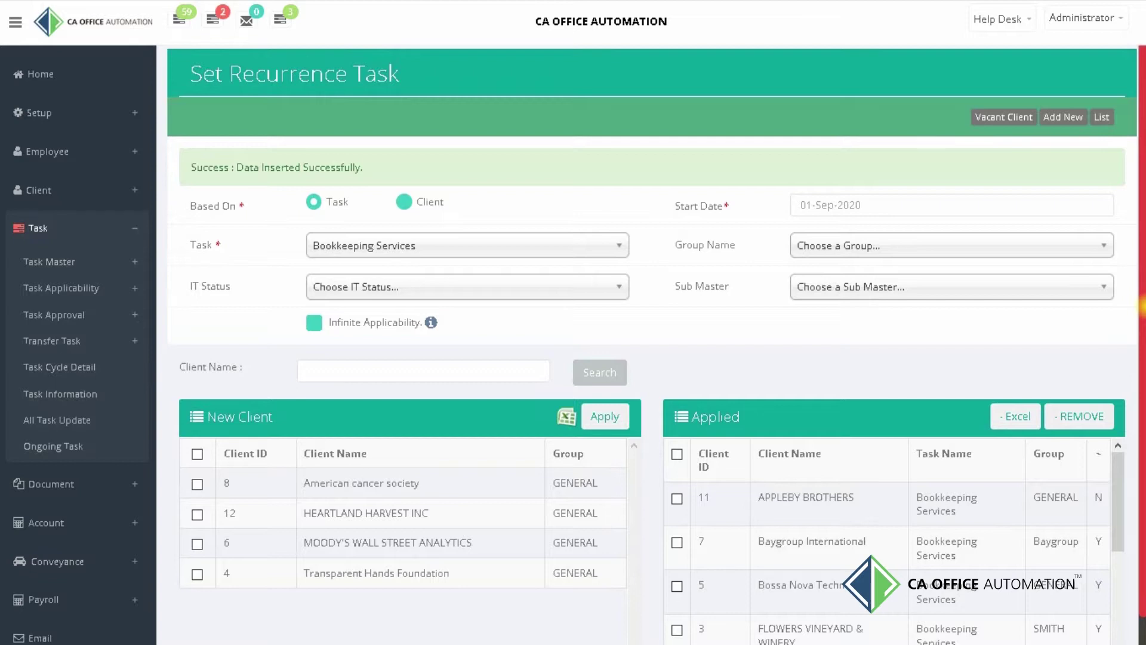
scroll(652, 345, down, 1)
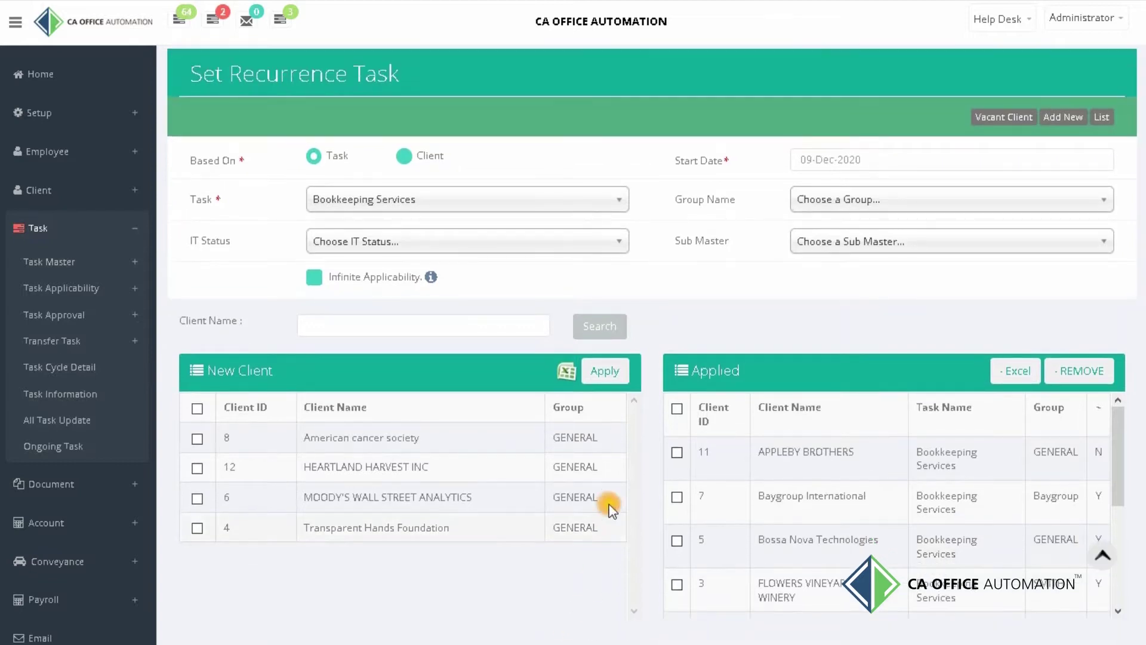
- Base the recurrence setup on Client instead of Task and choose a client from the end of the client list
click(403, 155)
click(520, 199)
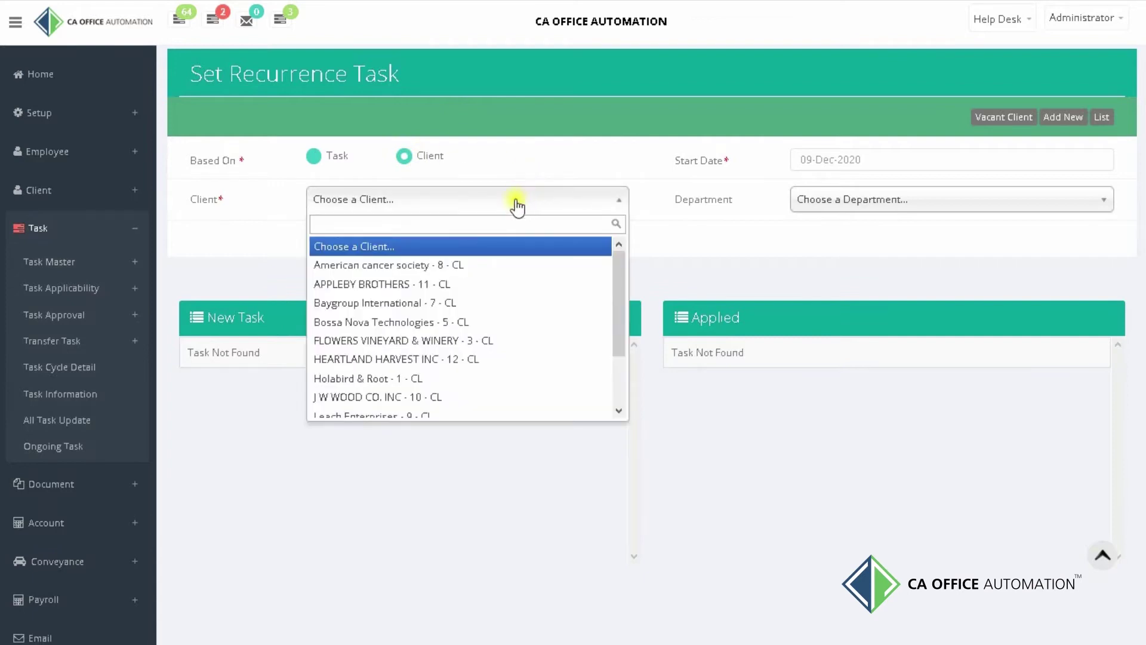
scroll(456, 382, down, 2)
click(380, 409)
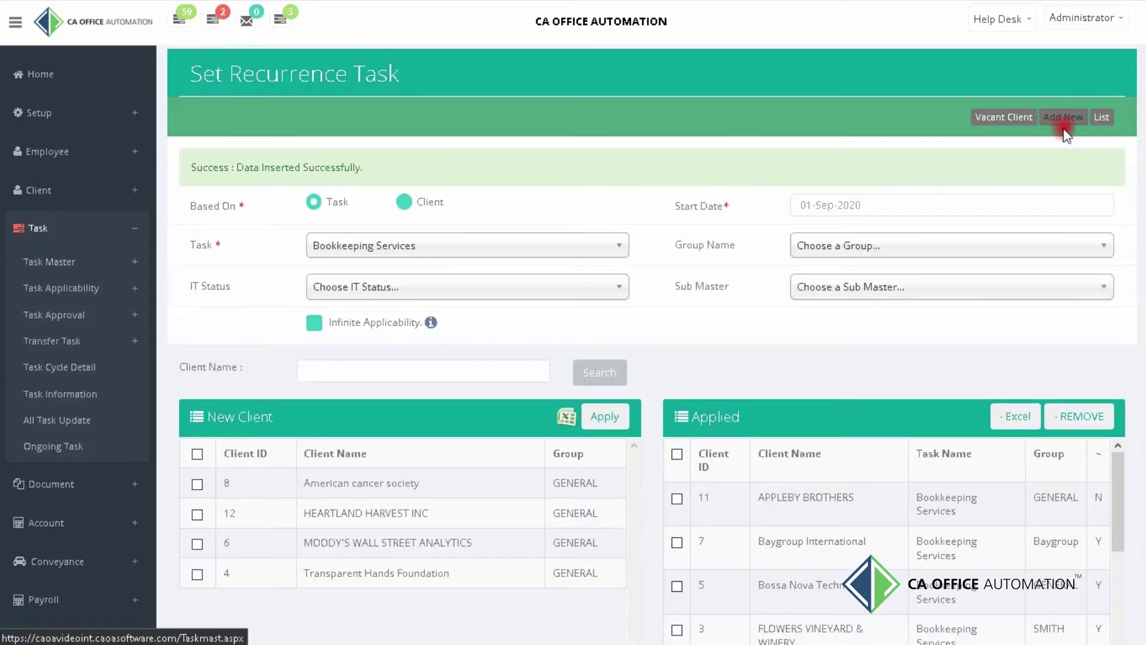
- View the Recurrence Task List and the vacant client list from the Set Recurrence Task page
click(1100, 125)
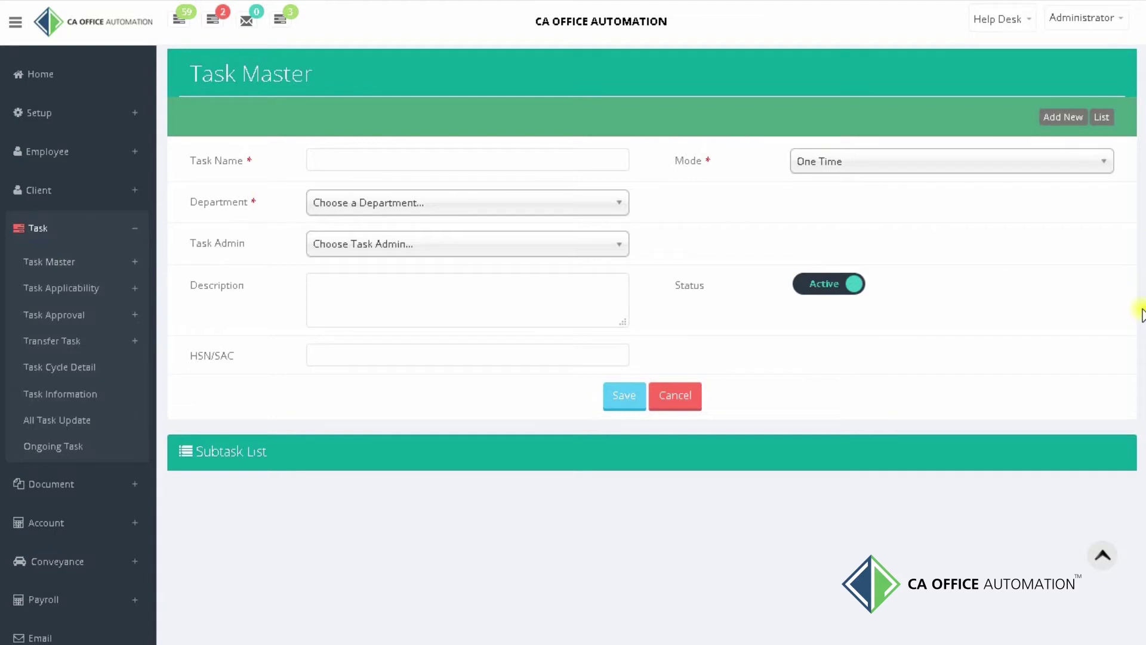
click(1101, 117)
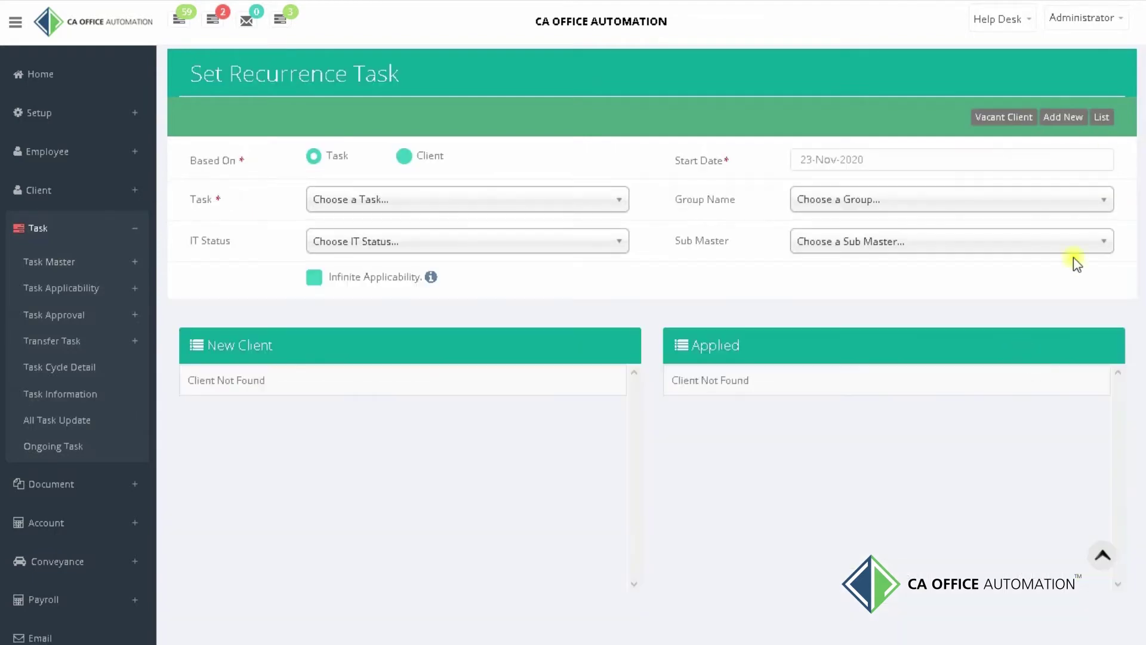
click(1103, 118)
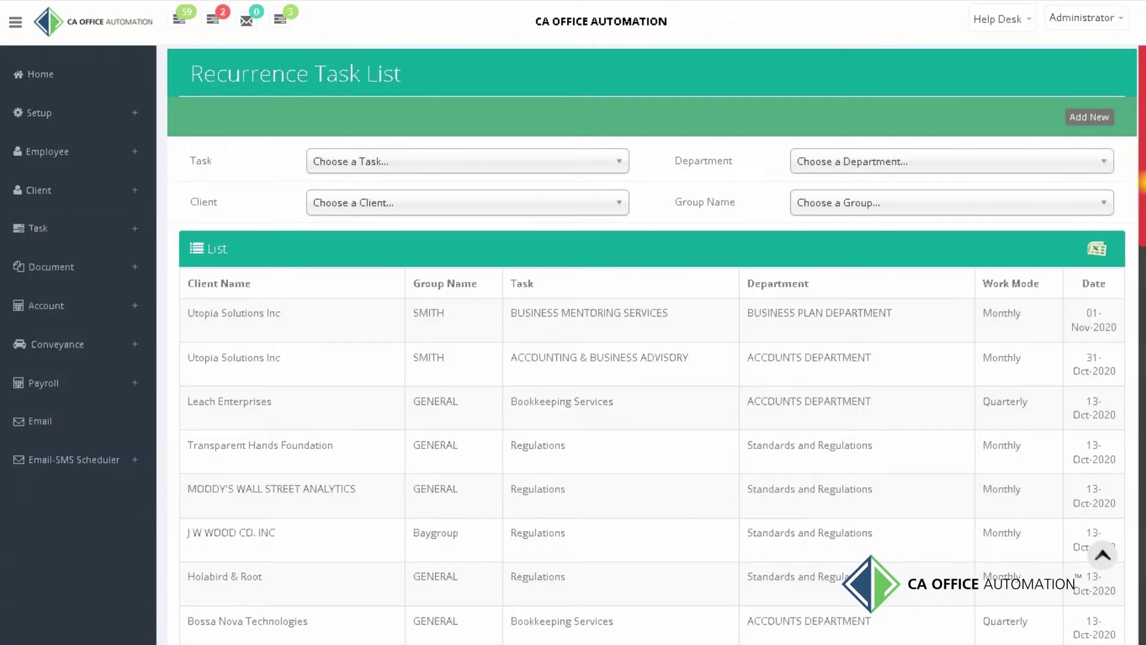
scroll(1142, 316, down, 5)
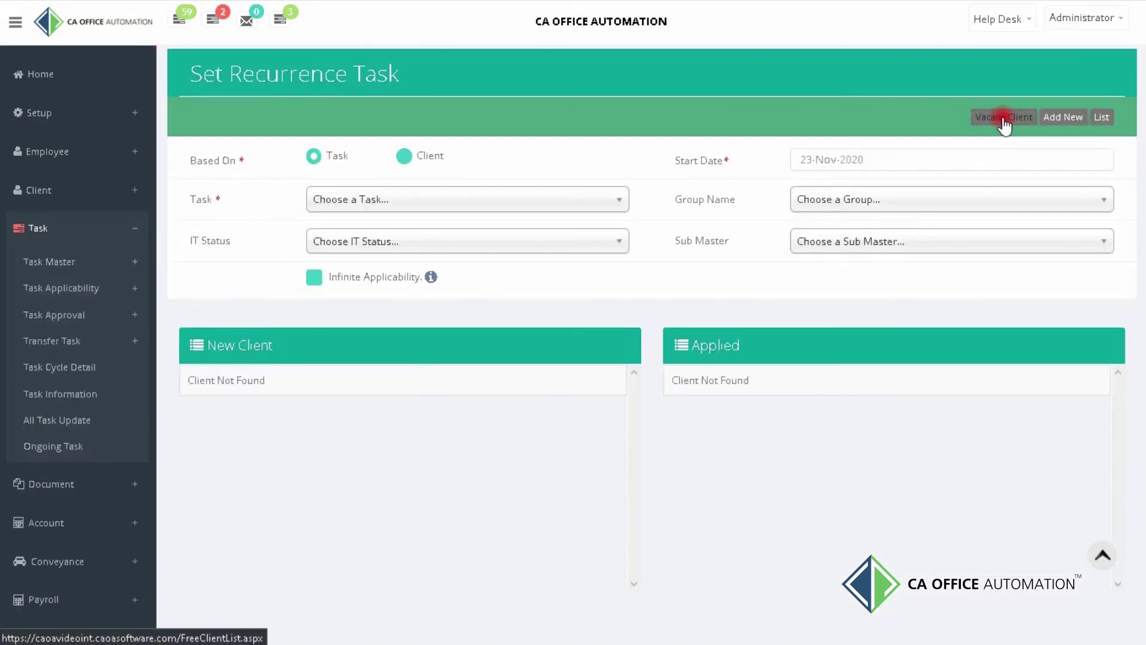
click(1002, 119)
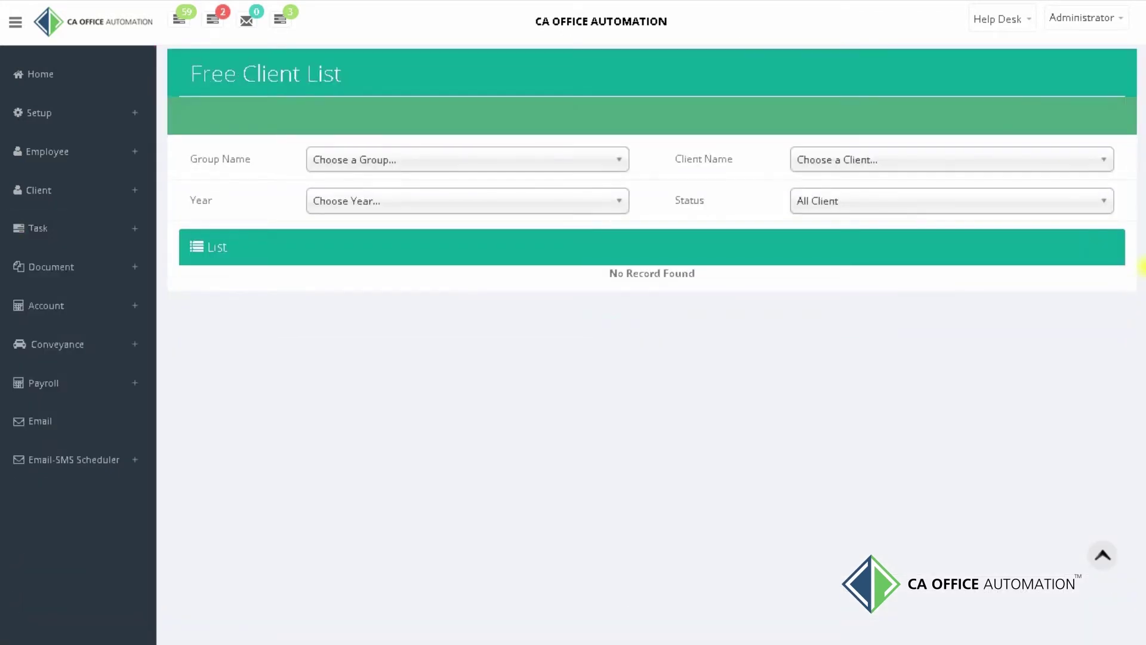
- Open the Start Single Task page
click(71, 227)
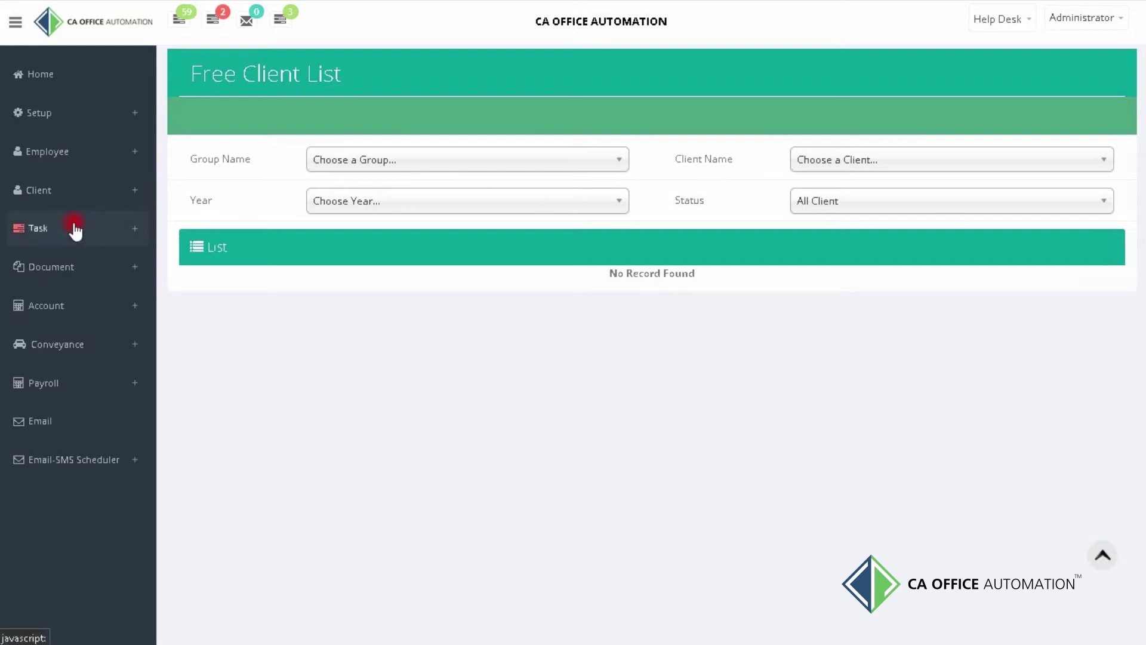
click(90, 265)
click(95, 262)
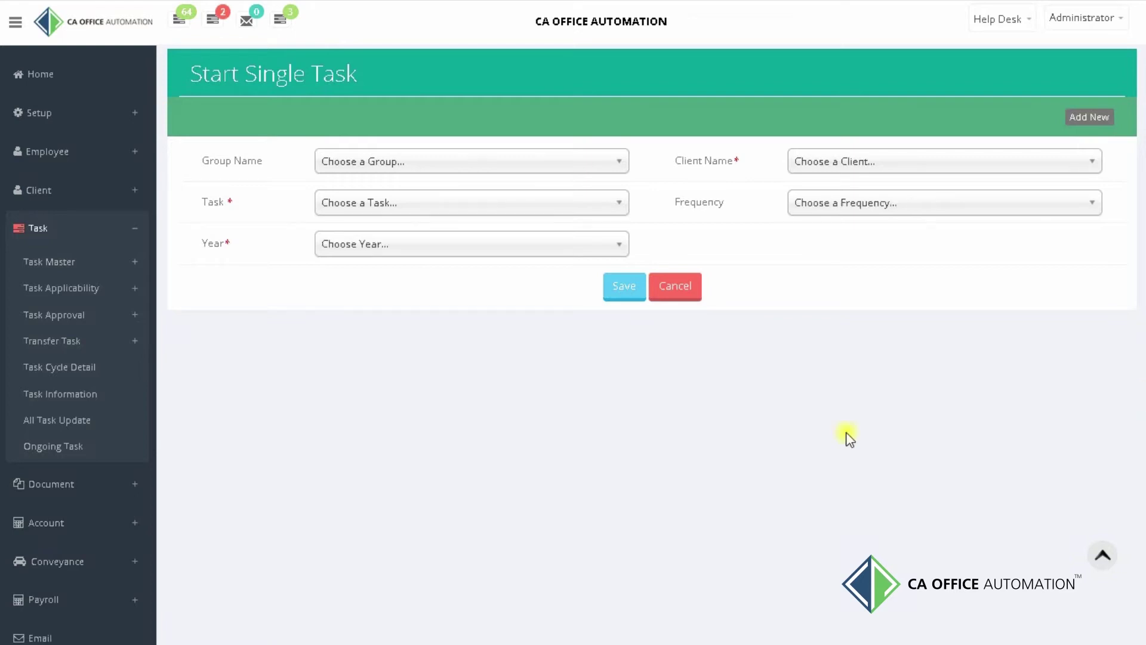
- Choose the COMPANY INCORPORATION task for client Leach Enterprises with the frequency First Quarter (Apr - Jun)
click(473, 203)
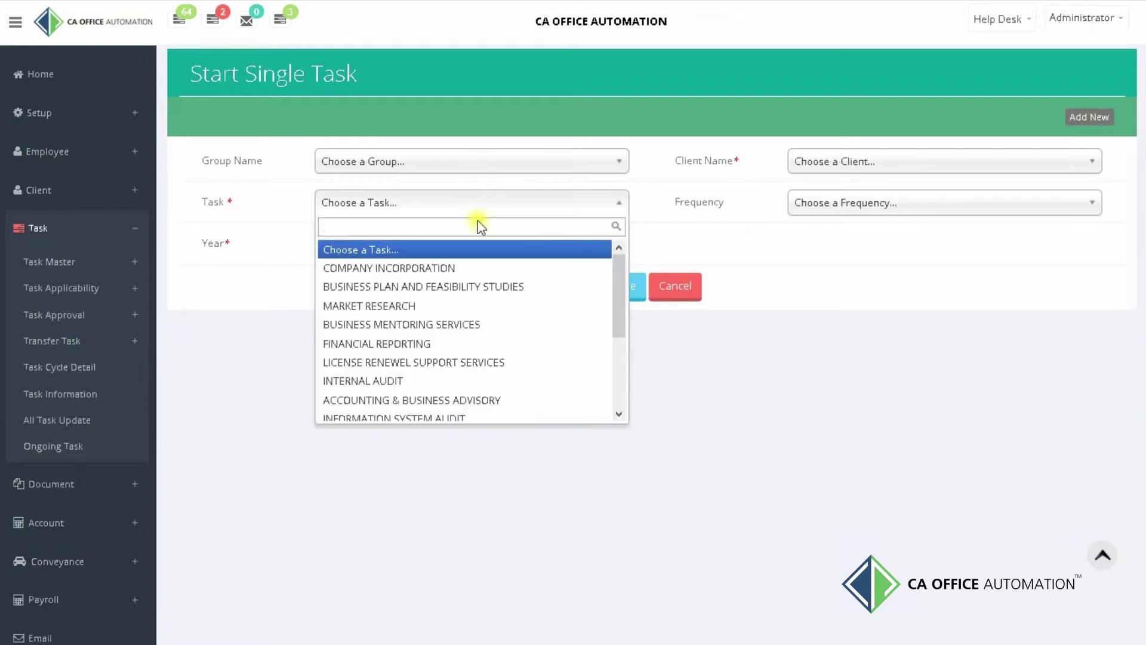
click(430, 266)
click(890, 169)
scroll(848, 337, down, 1)
click(838, 363)
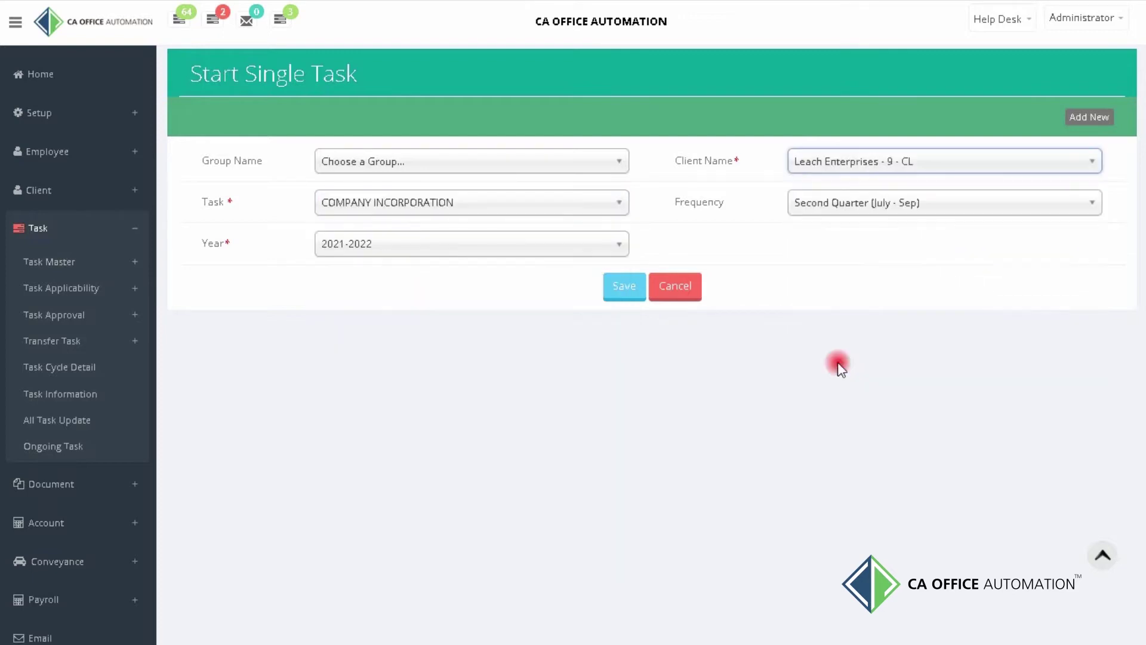
click(824, 202)
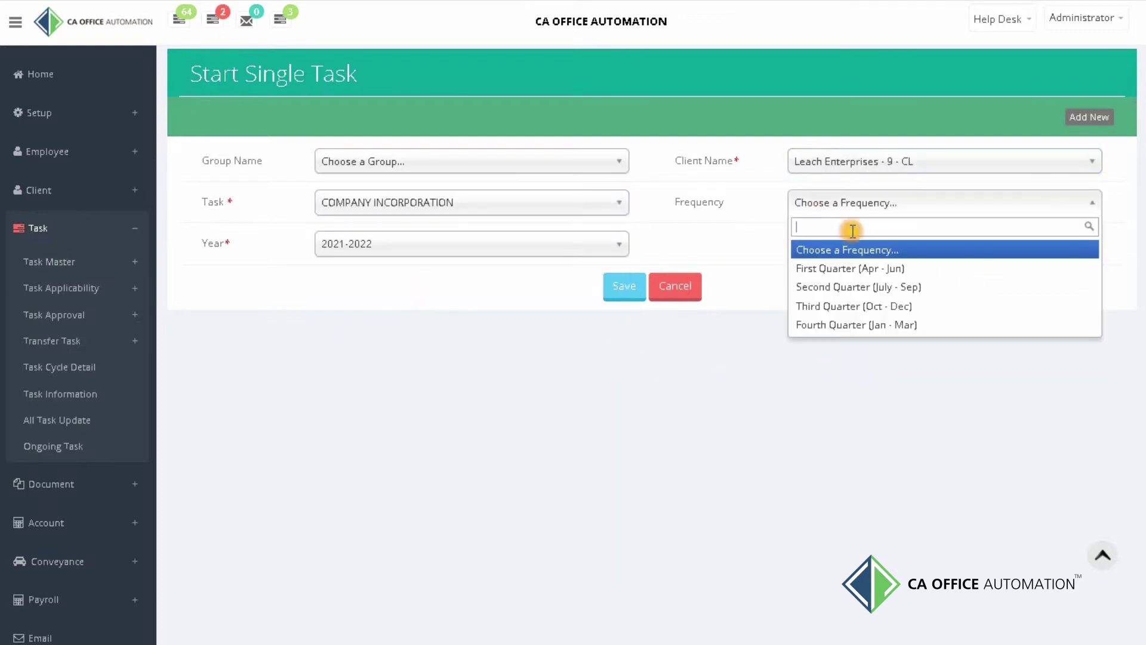
click(847, 268)
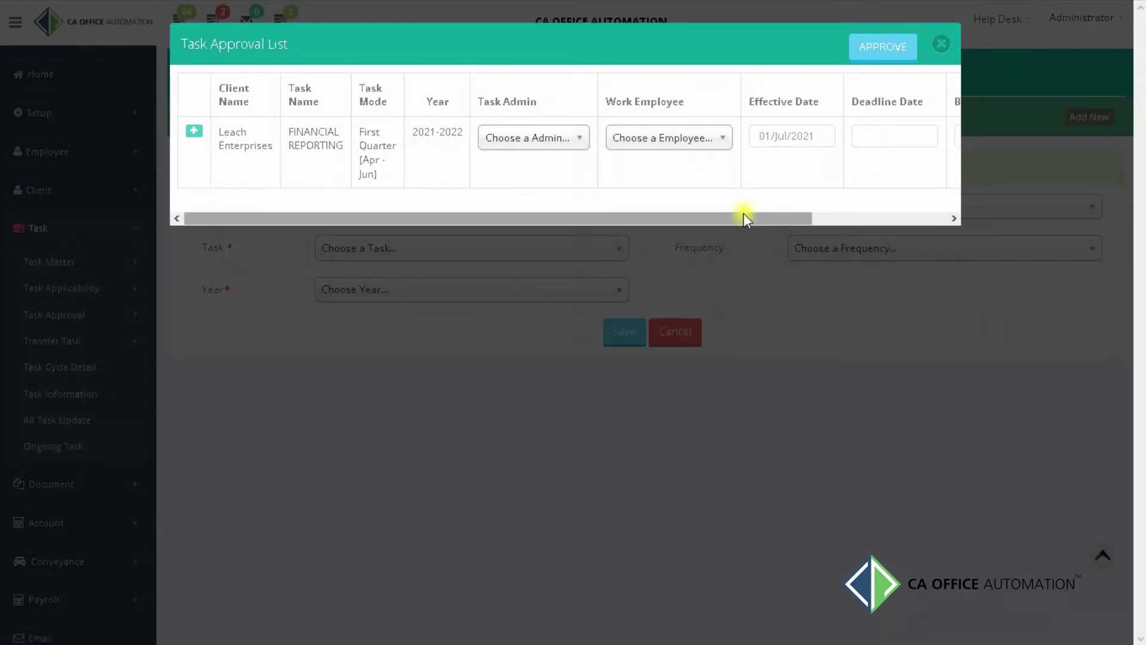
- Assign a task admin and a work employee to the Financial Reporting task of Leach Enterprises in the Task Approval List
drag(743, 214, 696, 221)
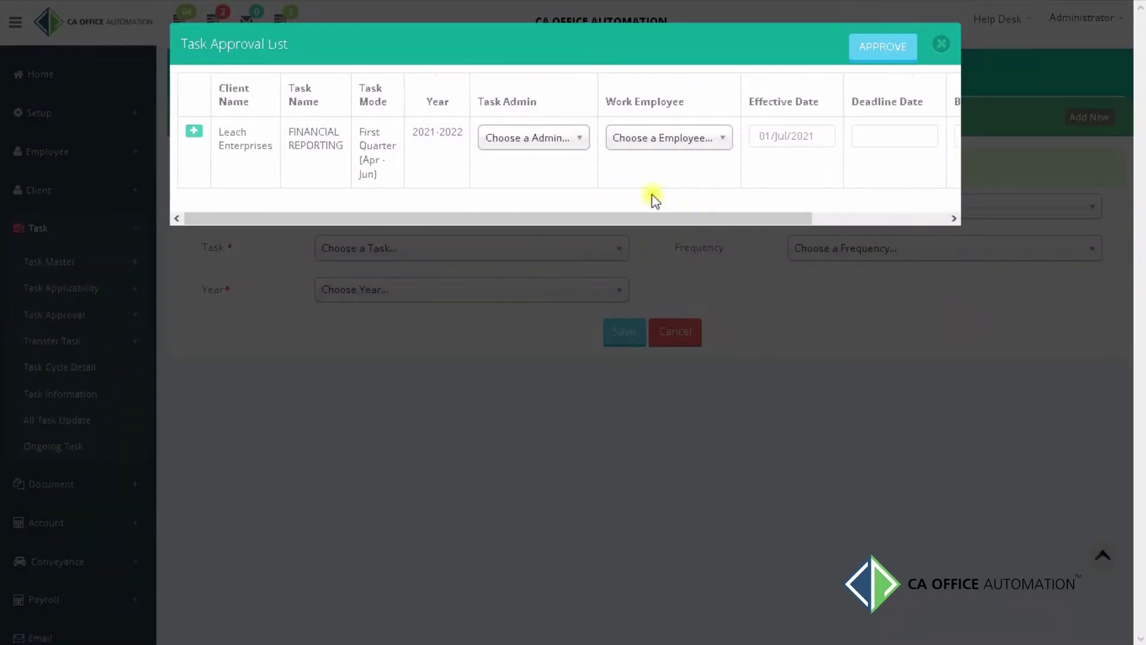
click(532, 139)
click(516, 204)
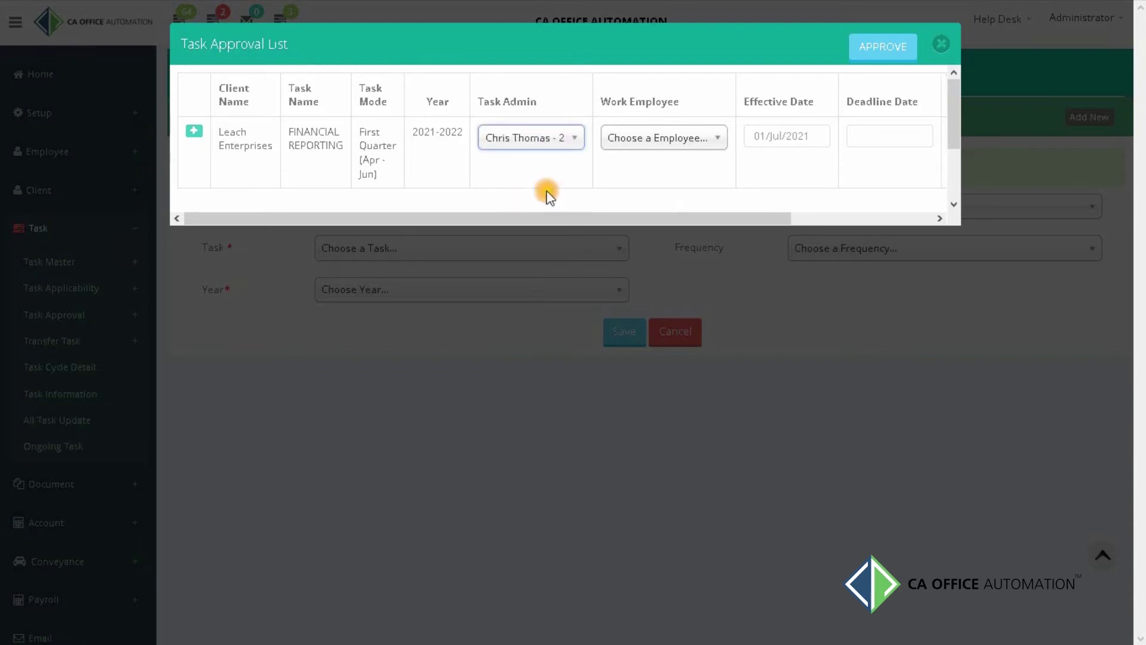
click(642, 141)
click(647, 203)
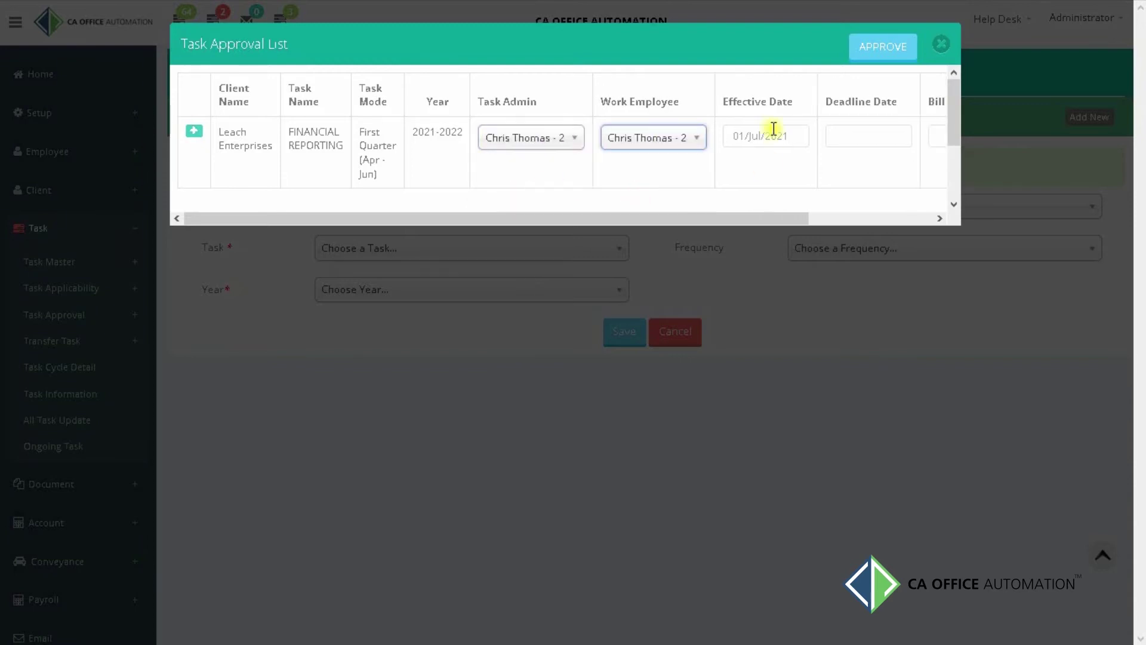
- Set the deadline date of the Leach Enterprises Financial Reporting task to 23/Dec/2021
click(858, 139)
text(23/Dec/2021)
drag(775, 218, 689, 213)
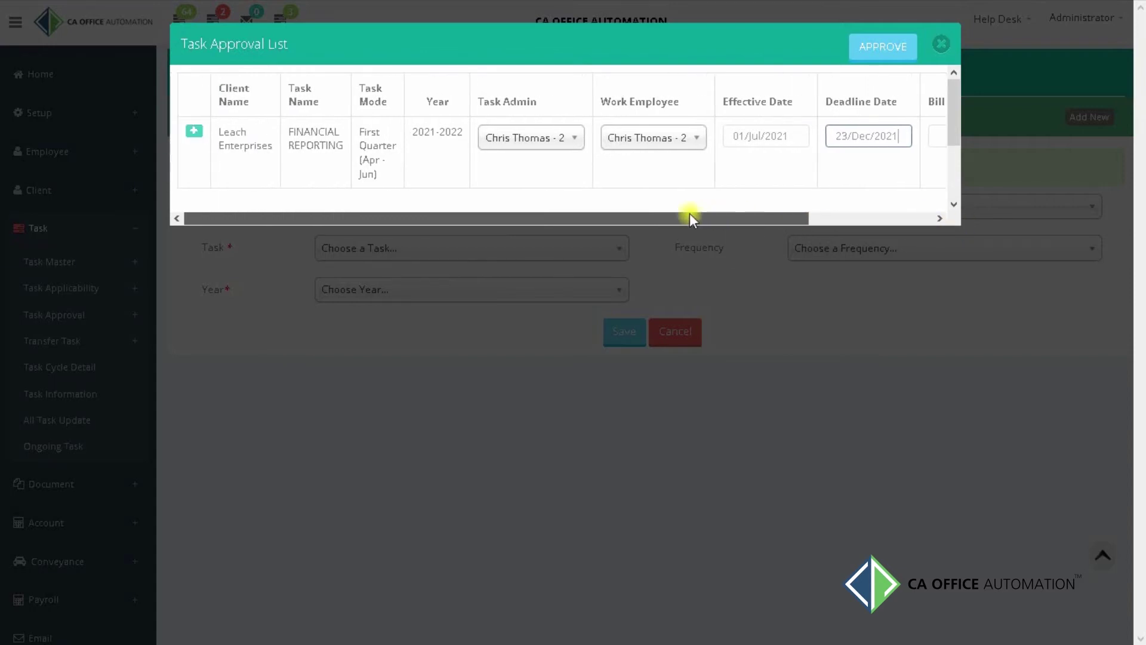
- Expand the subtasks of the Financial Reporting task and delete the first one, the preparation of profit and loss accounts
click(194, 134)
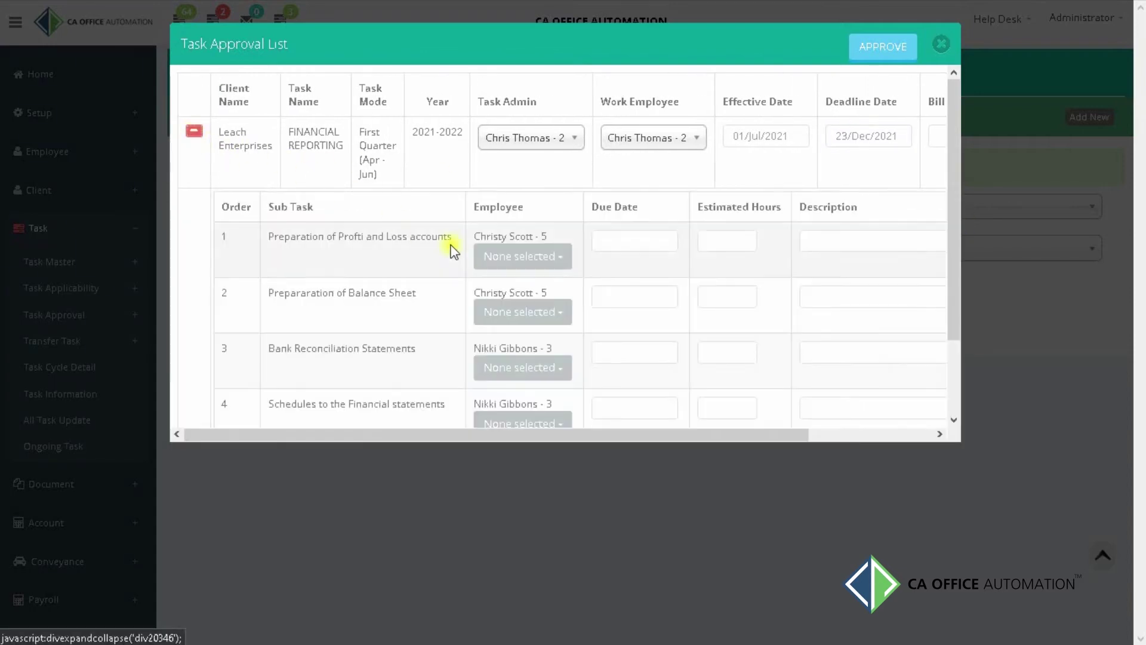
scroll(776, 334, down, 2)
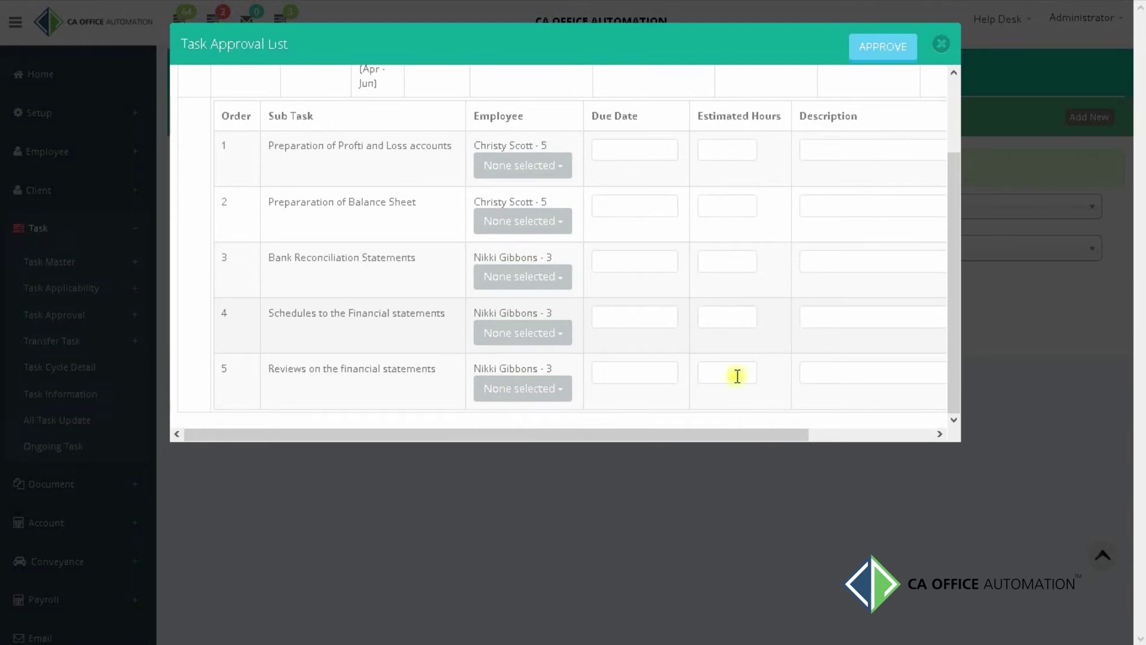
drag(707, 434, 869, 435)
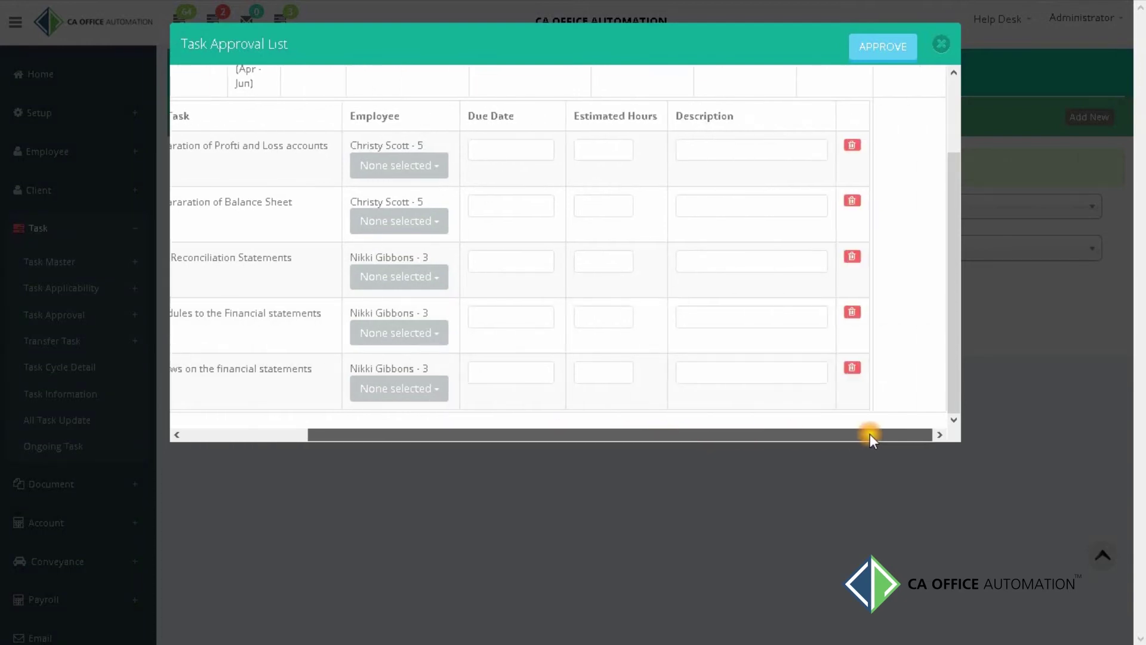
click(852, 145)
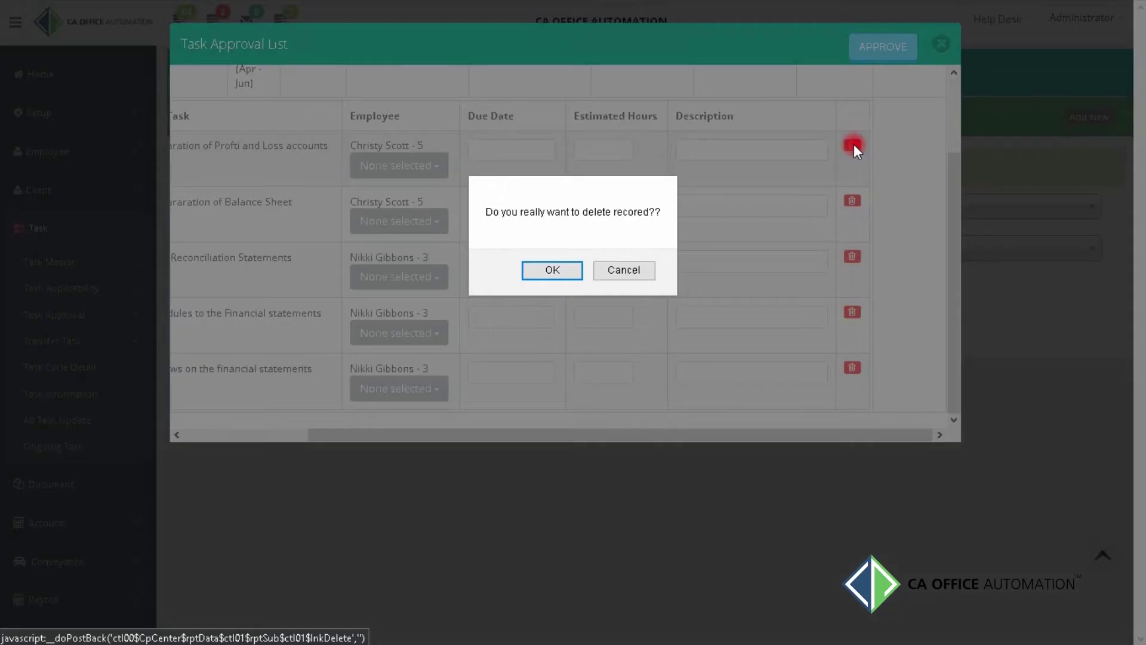
click(550, 273)
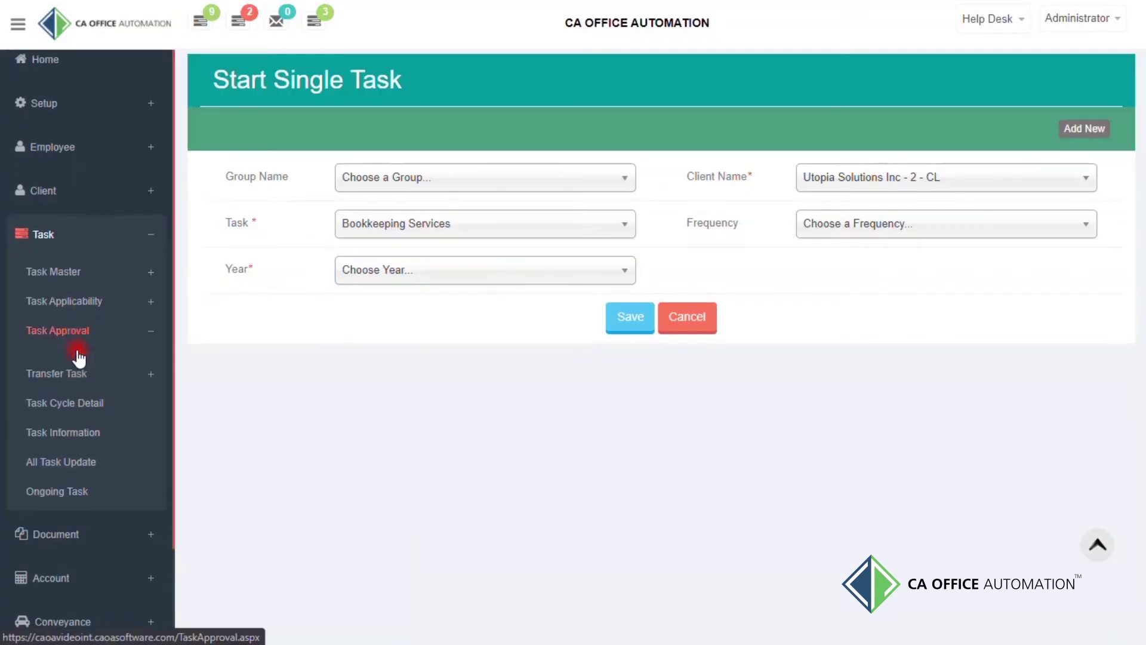
- Open the Task Approval page and examine its filter fields and the tasks in the Task Approval List
click(75, 337)
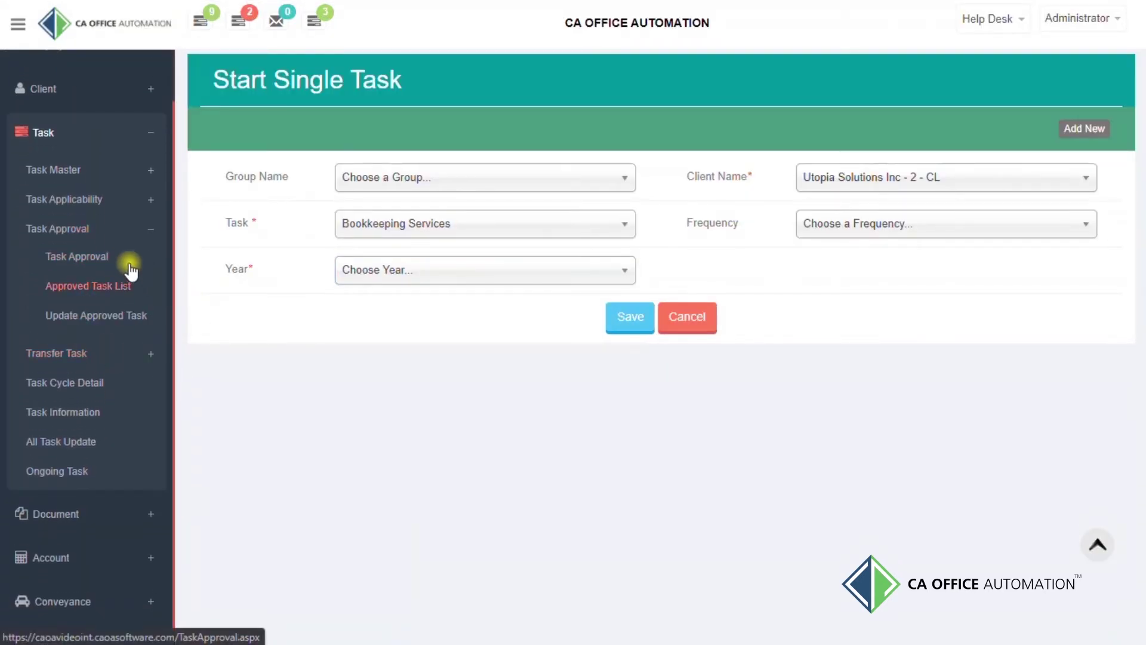
click(90, 256)
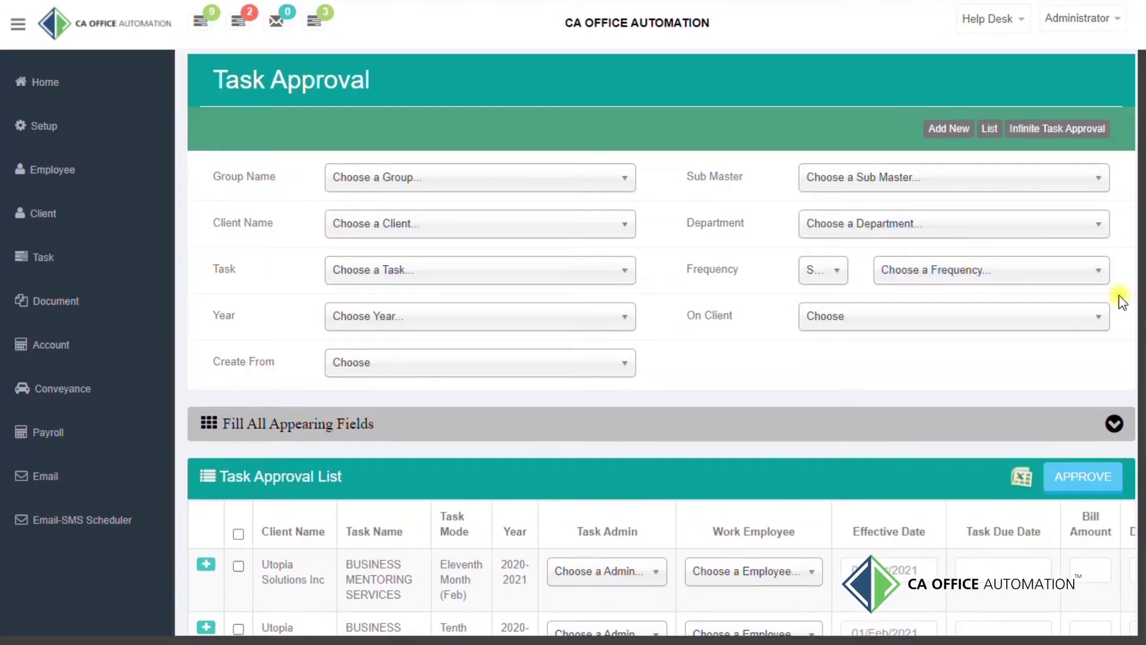
scroll(1141, 253, down, 1)
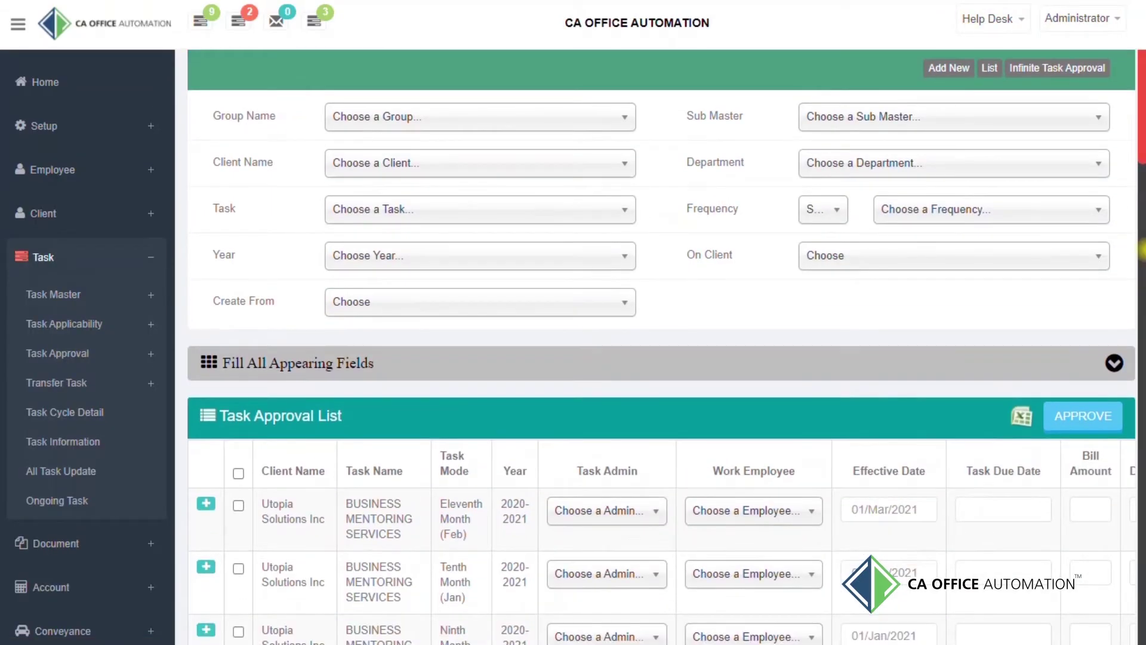
scroll(1141, 252, up, 1)
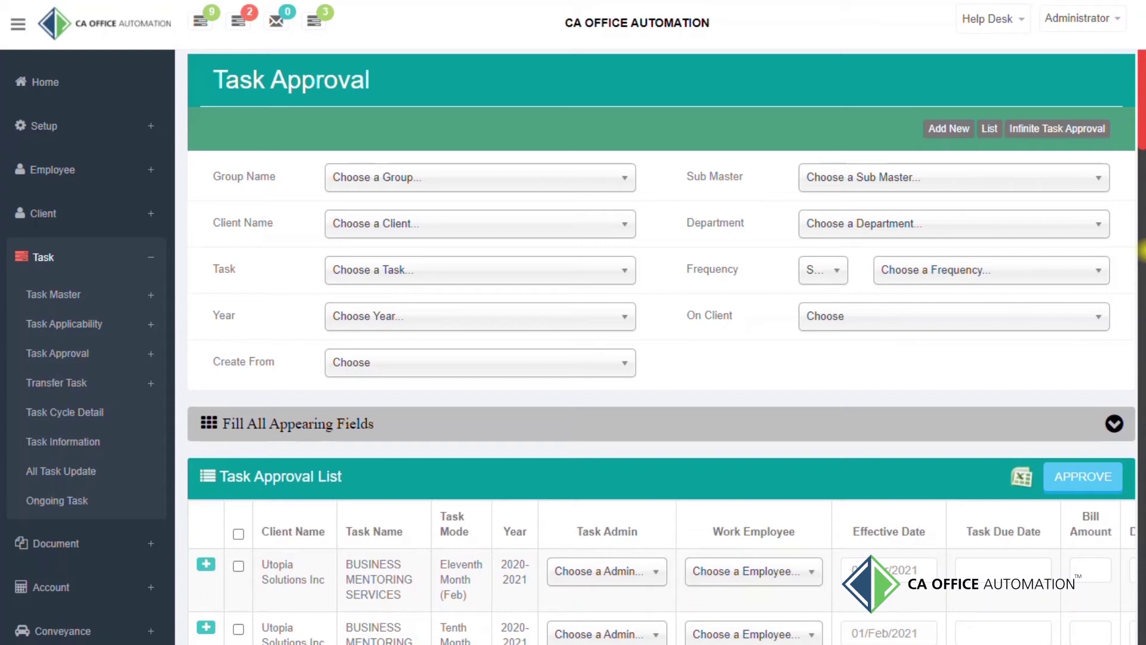
scroll(1141, 253, down, 6)
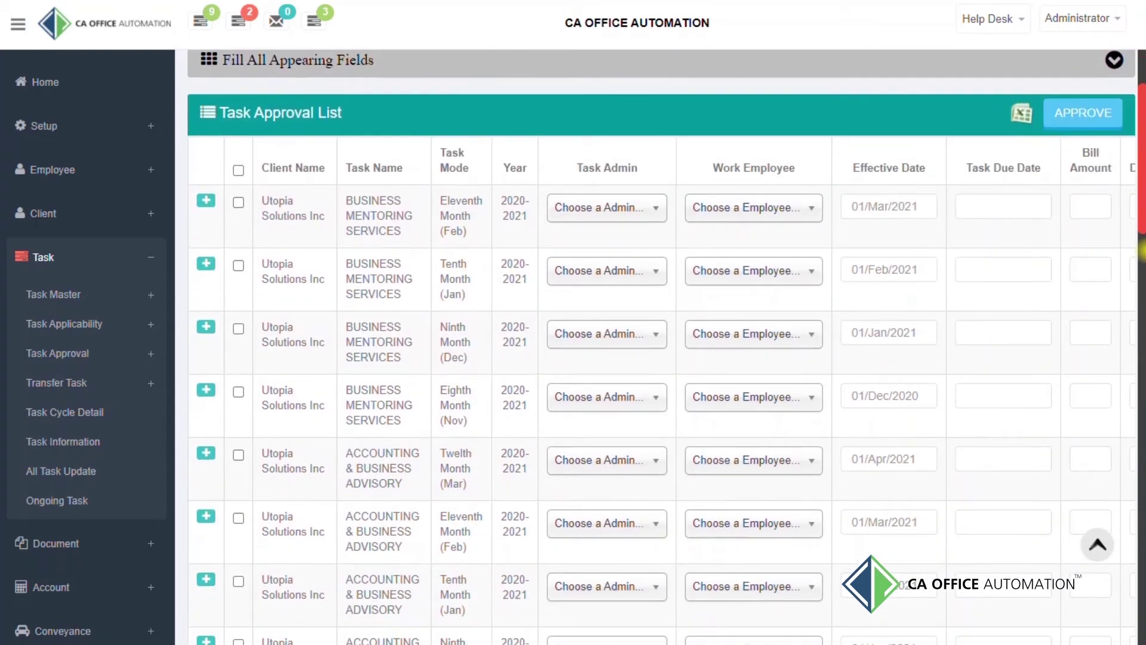
scroll(1141, 252, down, 3)
scroll(1141, 252, up, 3)
scroll(1141, 253, up, 6)
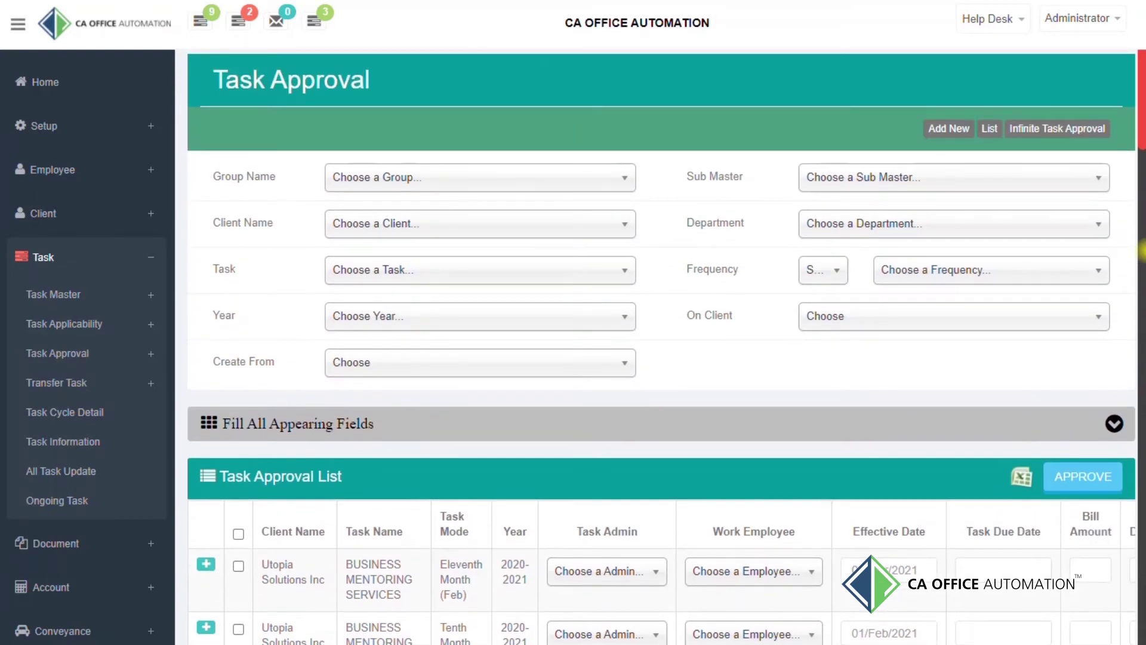
scroll(1141, 253, down, 1)
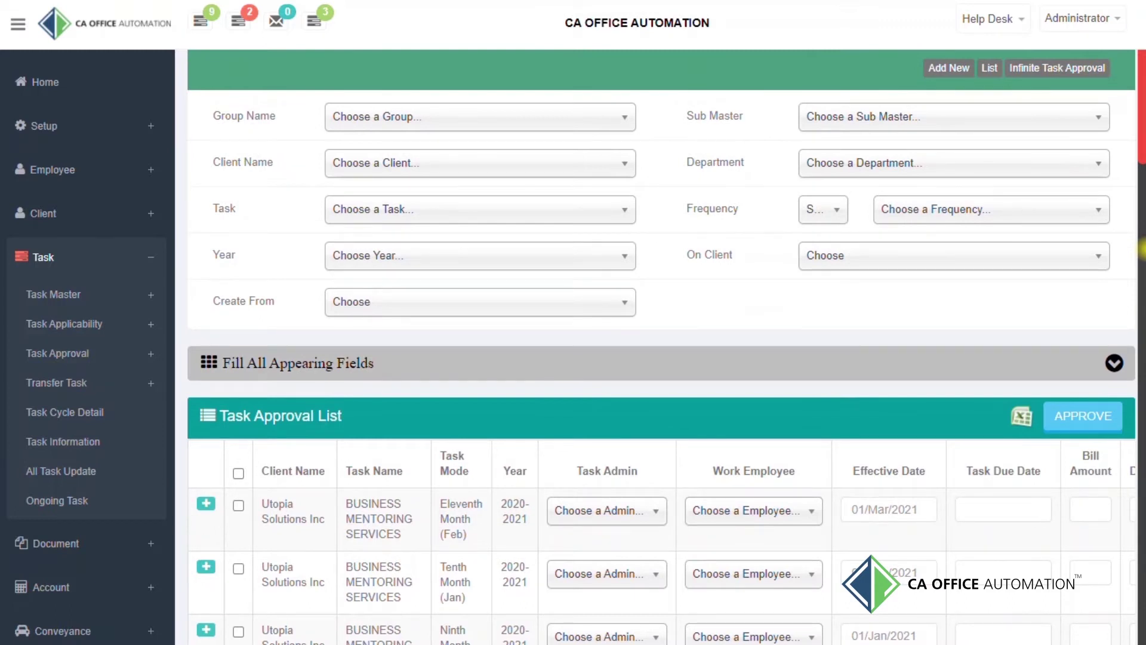
scroll(1141, 249, down, 3)
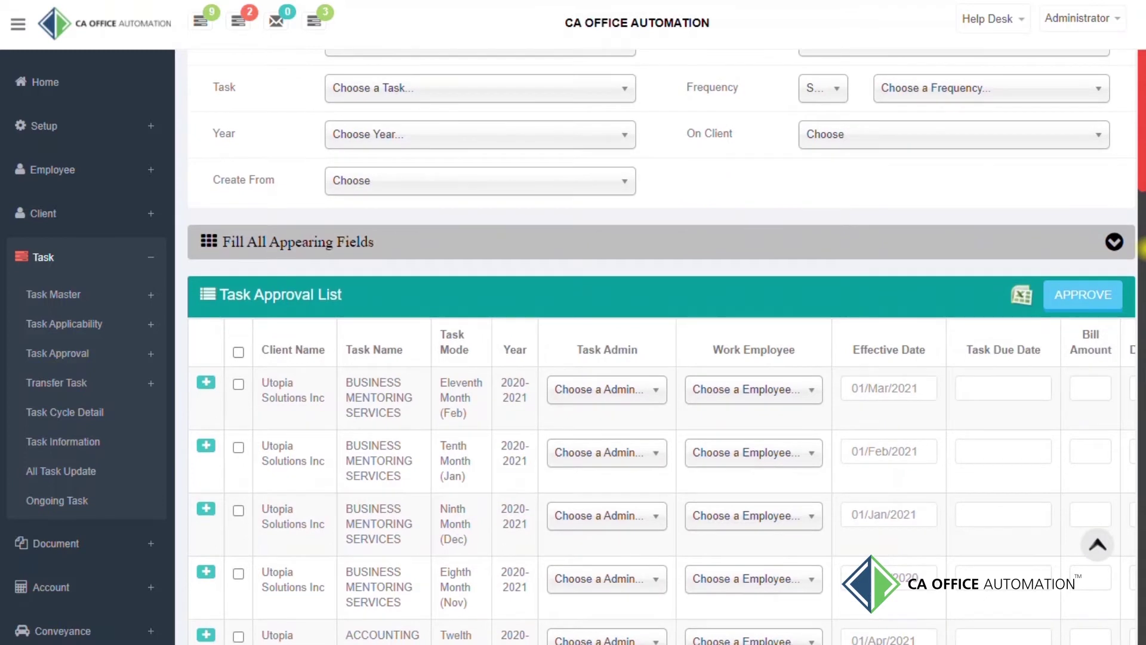
- Select the Utopia Solutions Inc Bookkeeping Services task for the Eleventh Month (Feb) and assign its work employee and task admin
scroll(1141, 250, down, 2)
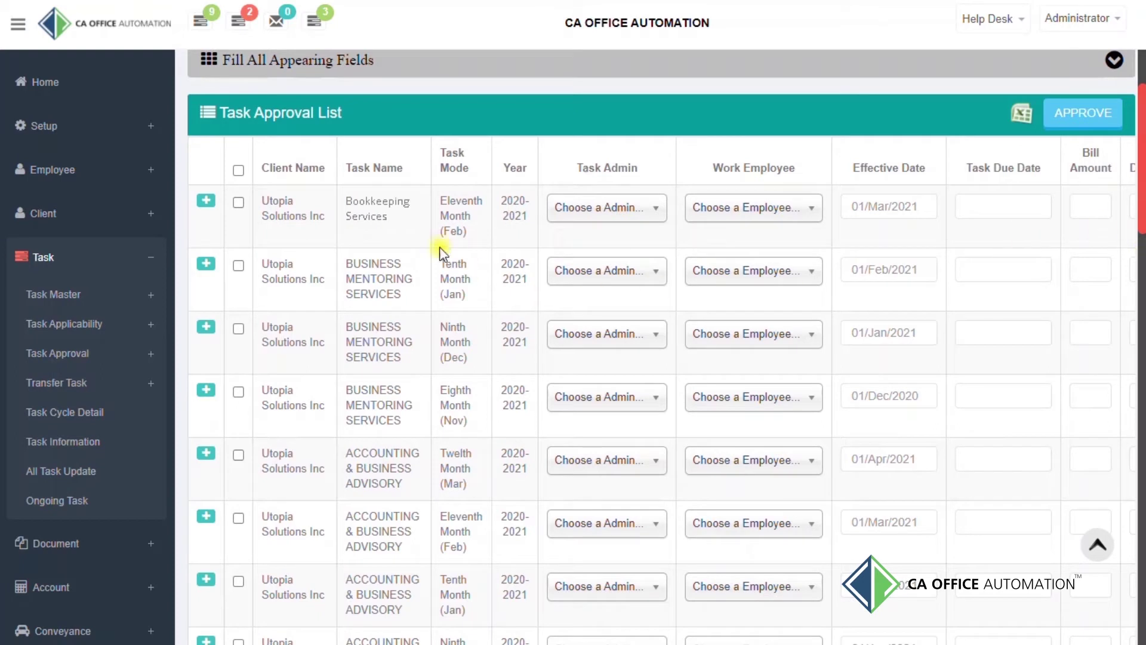
click(237, 203)
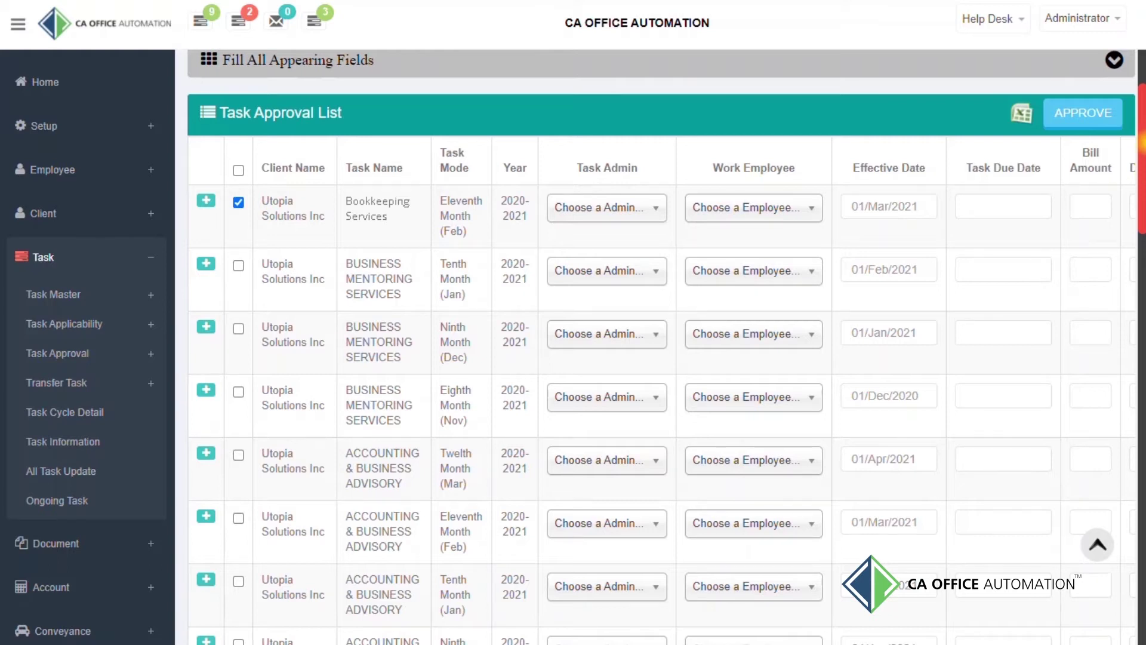
key(ctrl+minus)
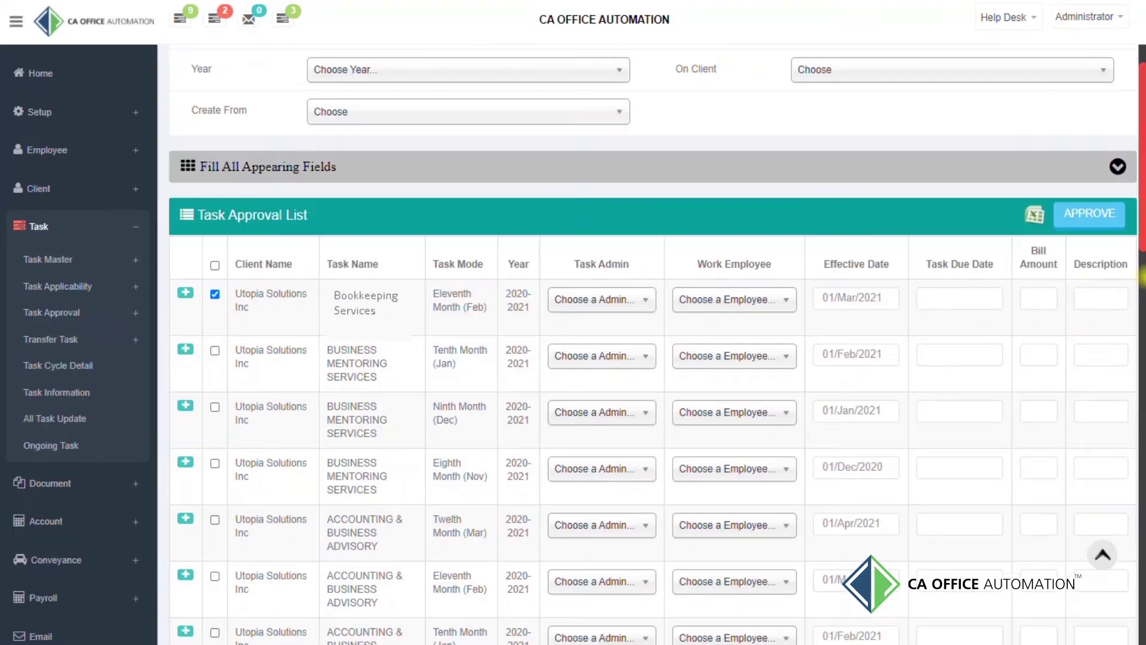
click(786, 207)
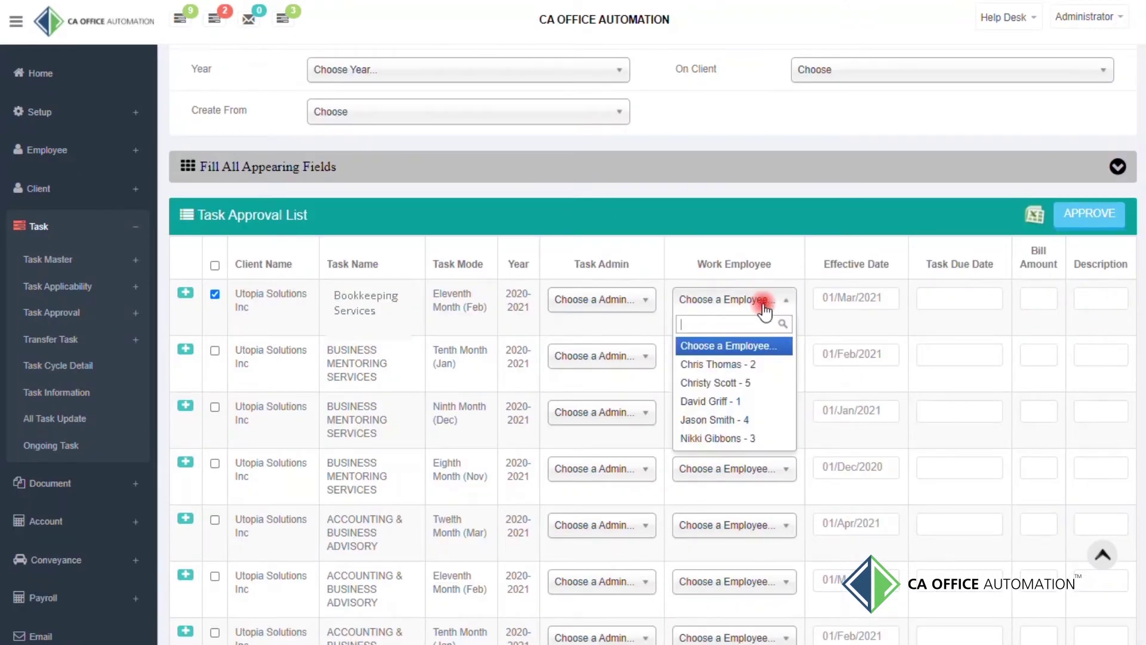
click(724, 363)
click(602, 299)
click(601, 363)
- Set both the effective date and the task due date of the selected Bookkeeping Services task to 04/Nov/2020
click(845, 297)
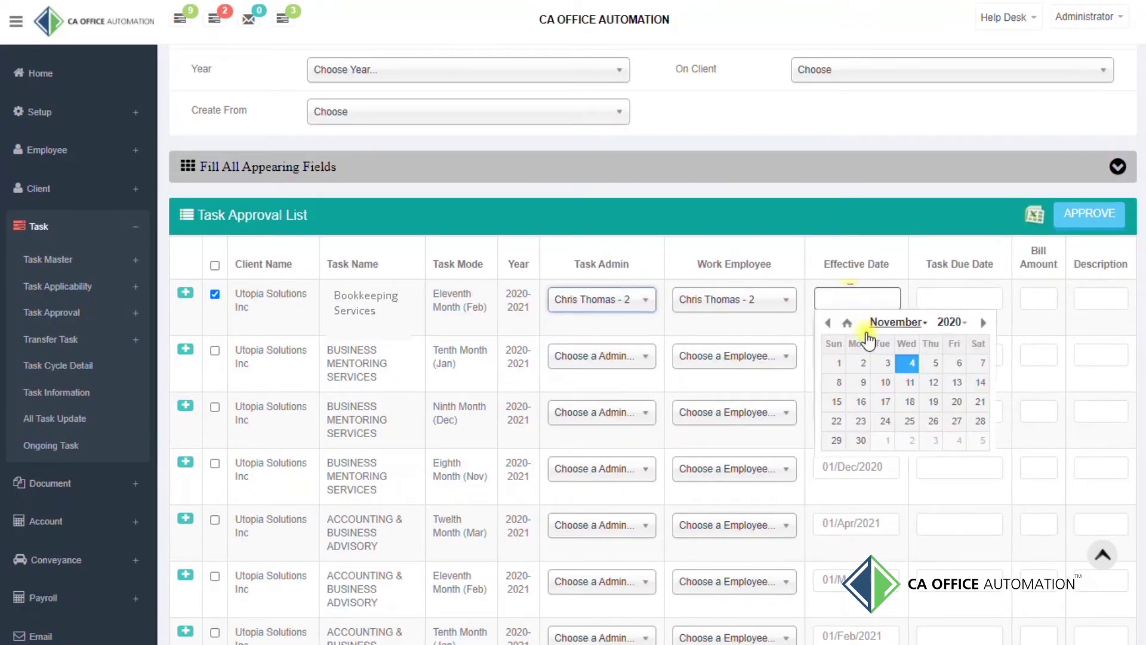
click(906, 363)
click(948, 297)
click(1009, 364)
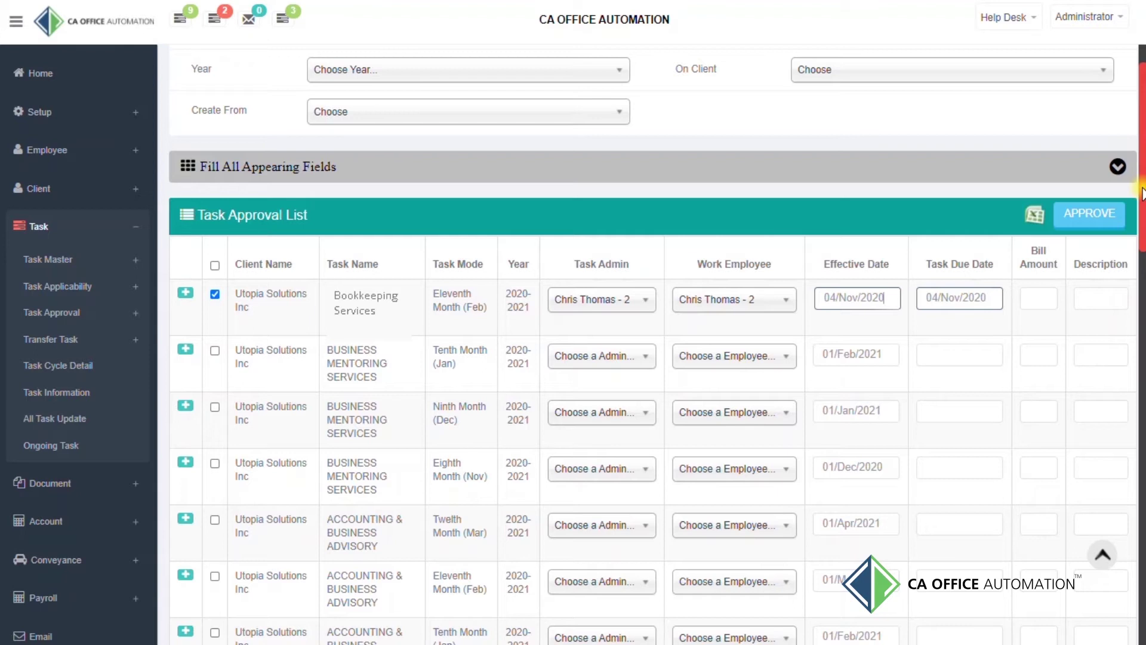
- Enter a bill amount of 500 for the selected Bookkeeping Services task
click(1038, 297)
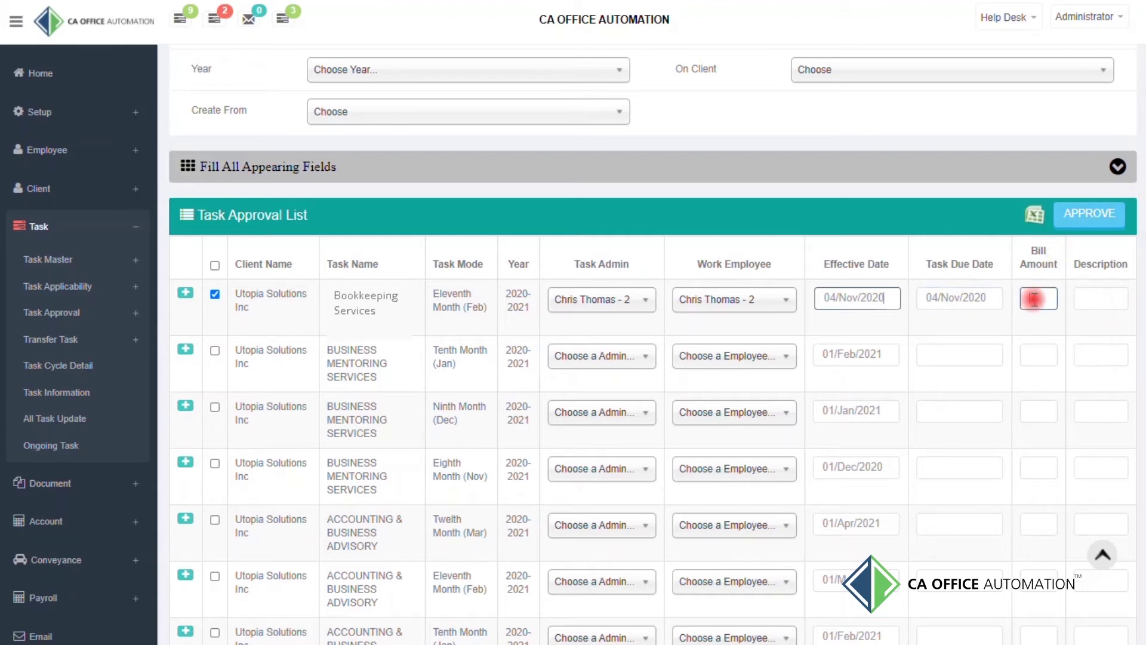
text(55)
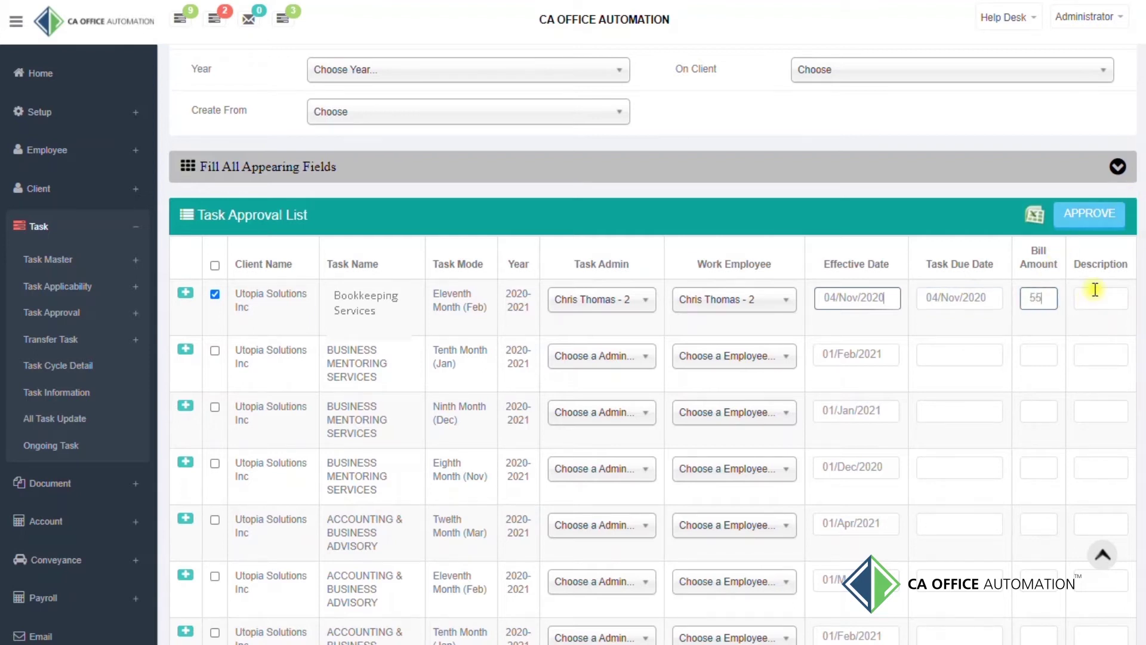
text(00)
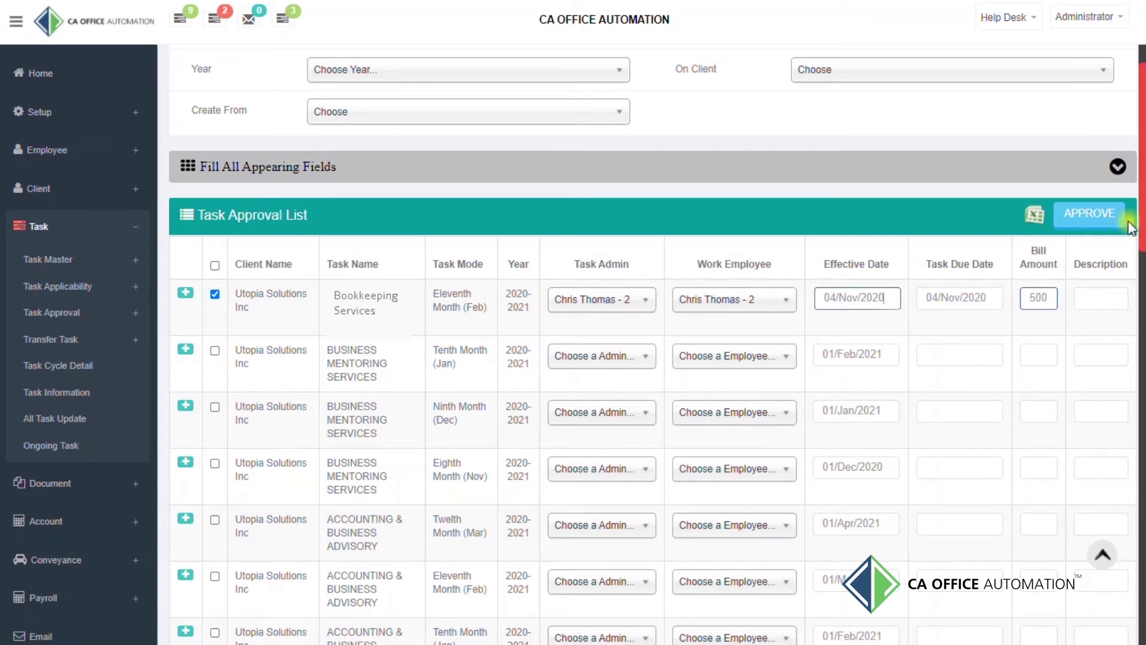
click(1127, 191)
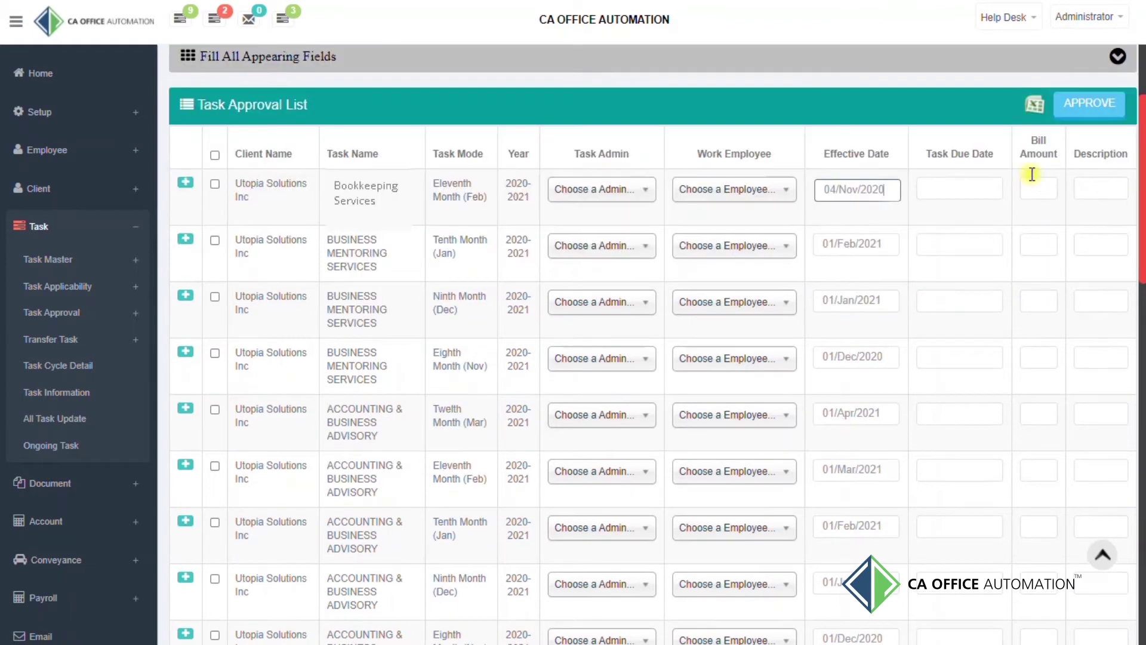
- Expand the Bookkeeping Services subtasks and give Defining the Client Requirements an employee and a due date of 05/Nov/2020
click(185, 182)
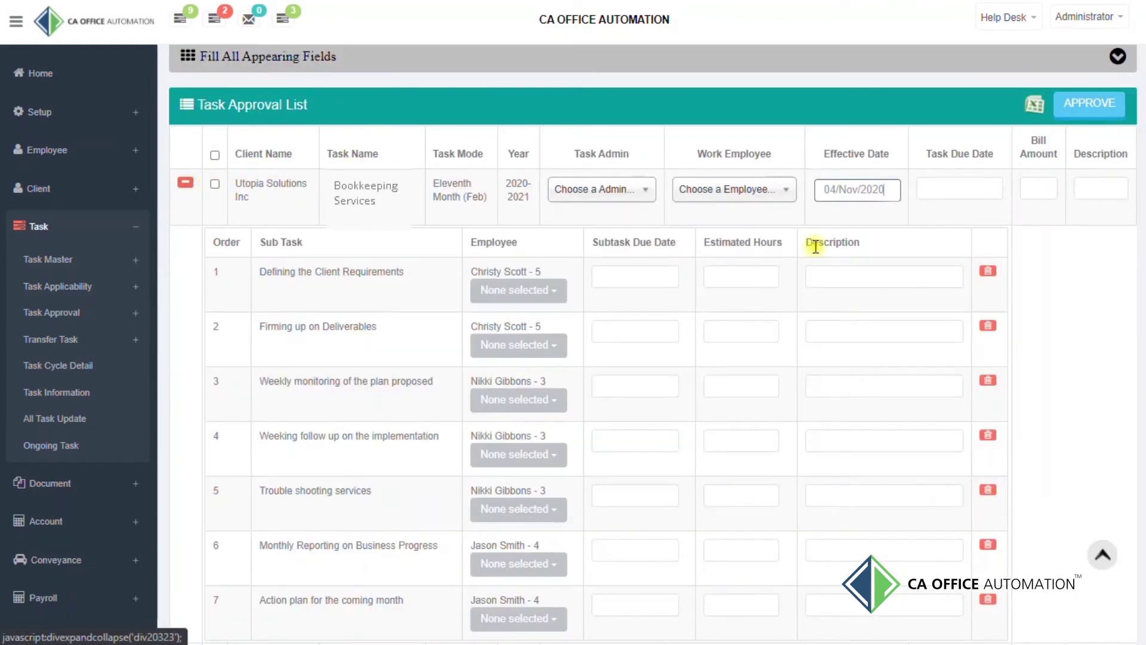
scroll(1137, 193, down, 2)
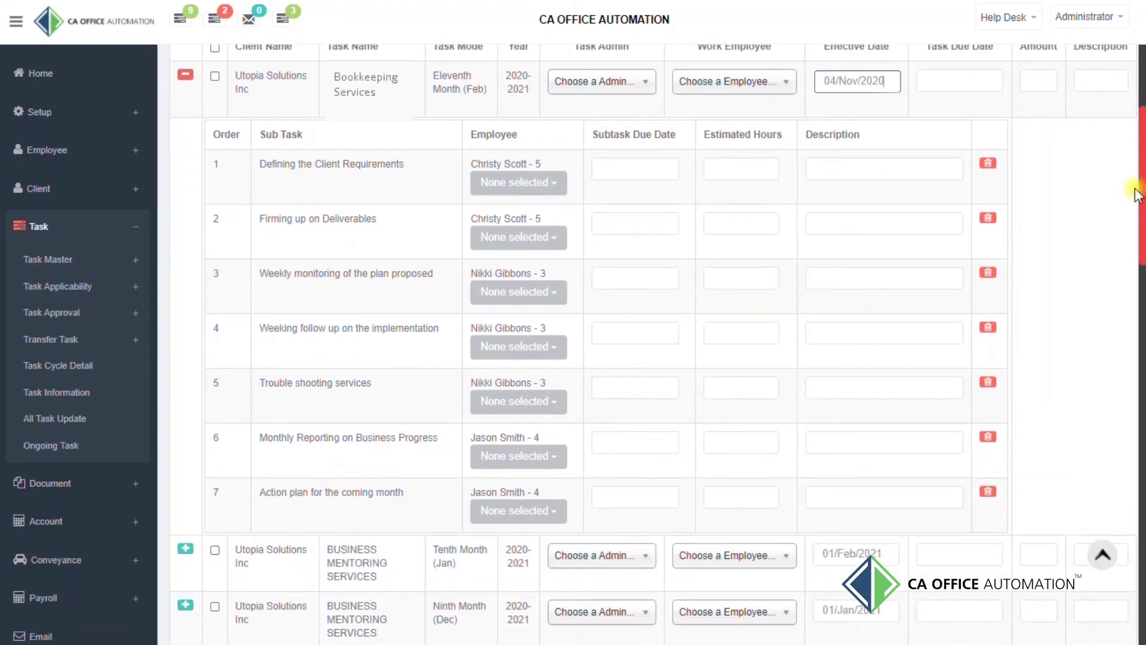
click(509, 183)
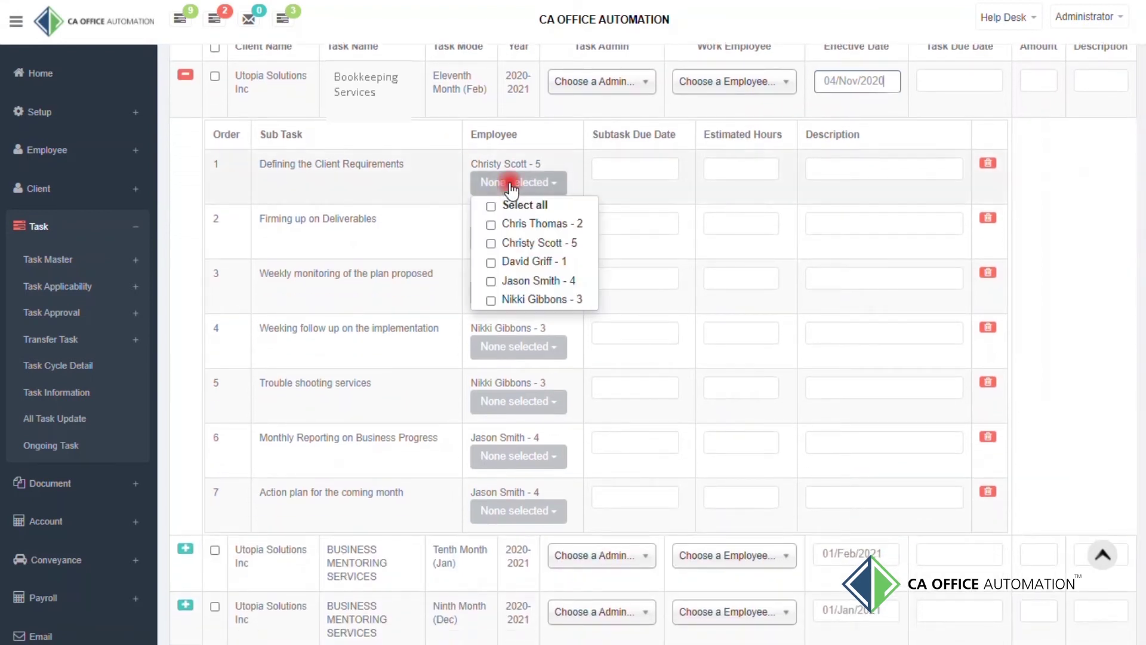
click(506, 224)
click(630, 169)
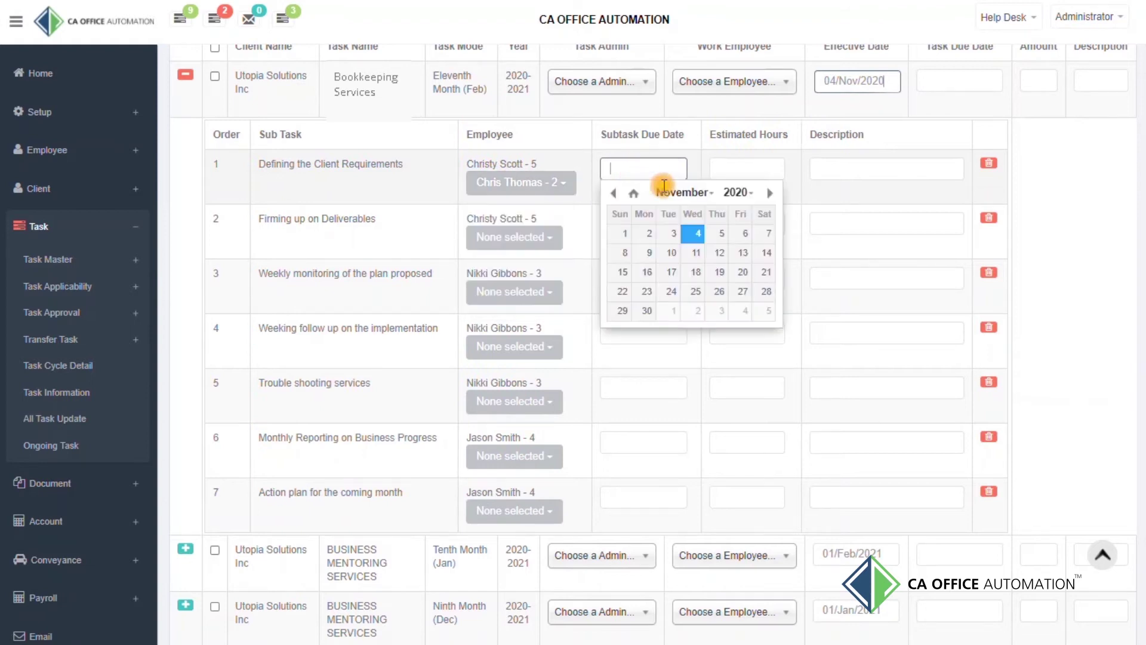
click(704, 234)
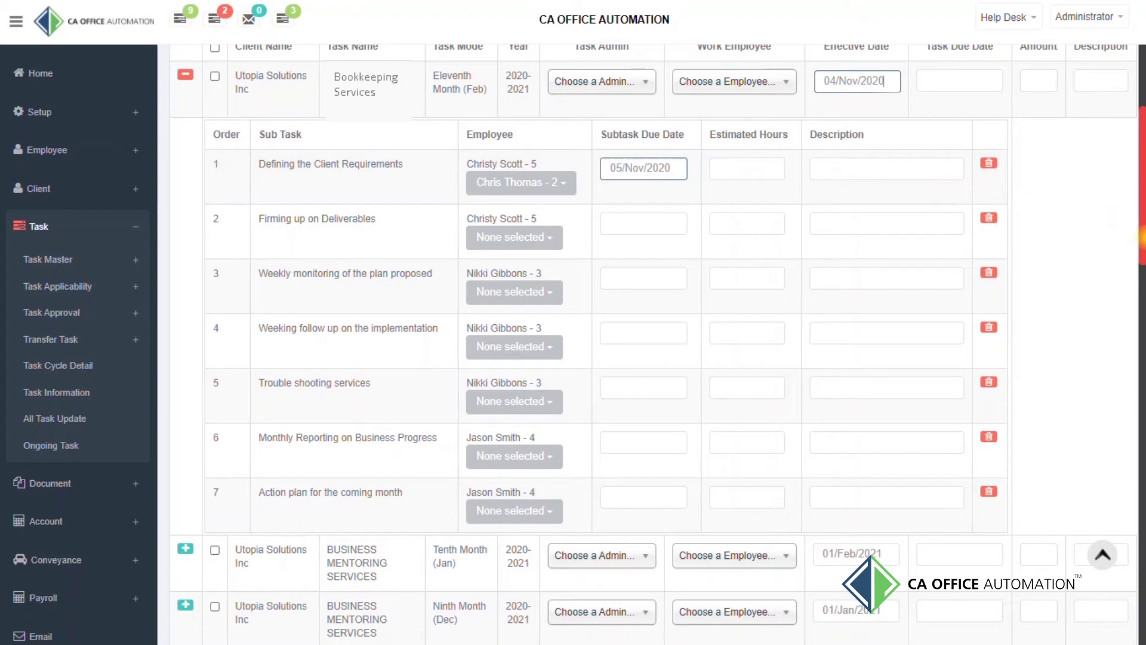
- Delete the Defining the Client Requirements subtask from the Bookkeeping Services task
click(988, 164)
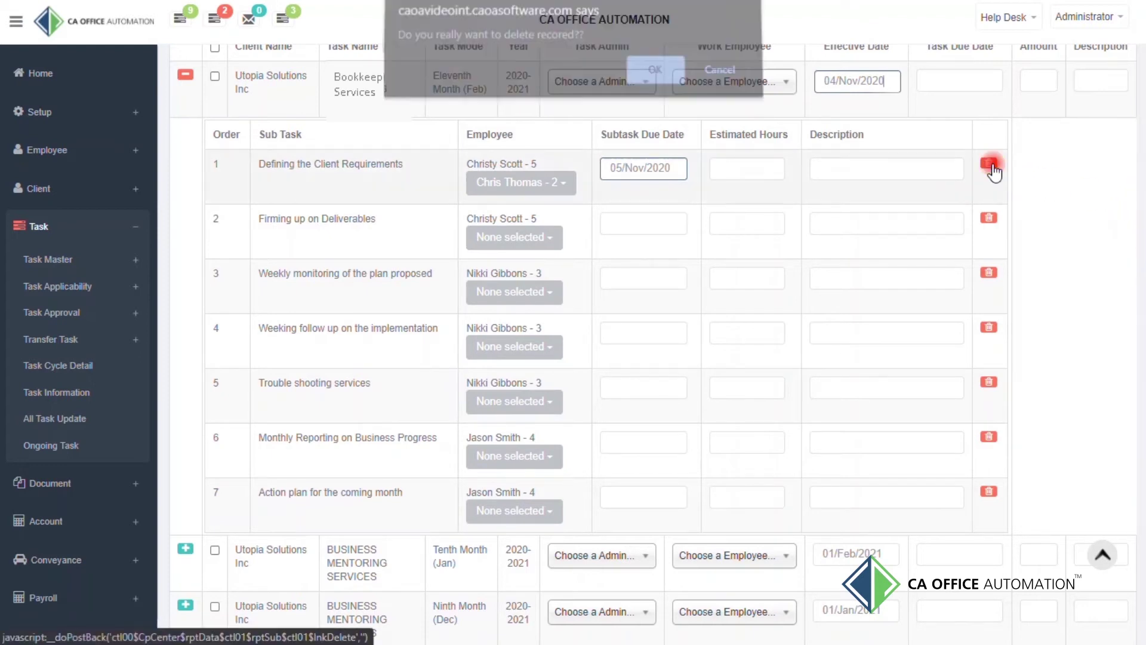
click(655, 78)
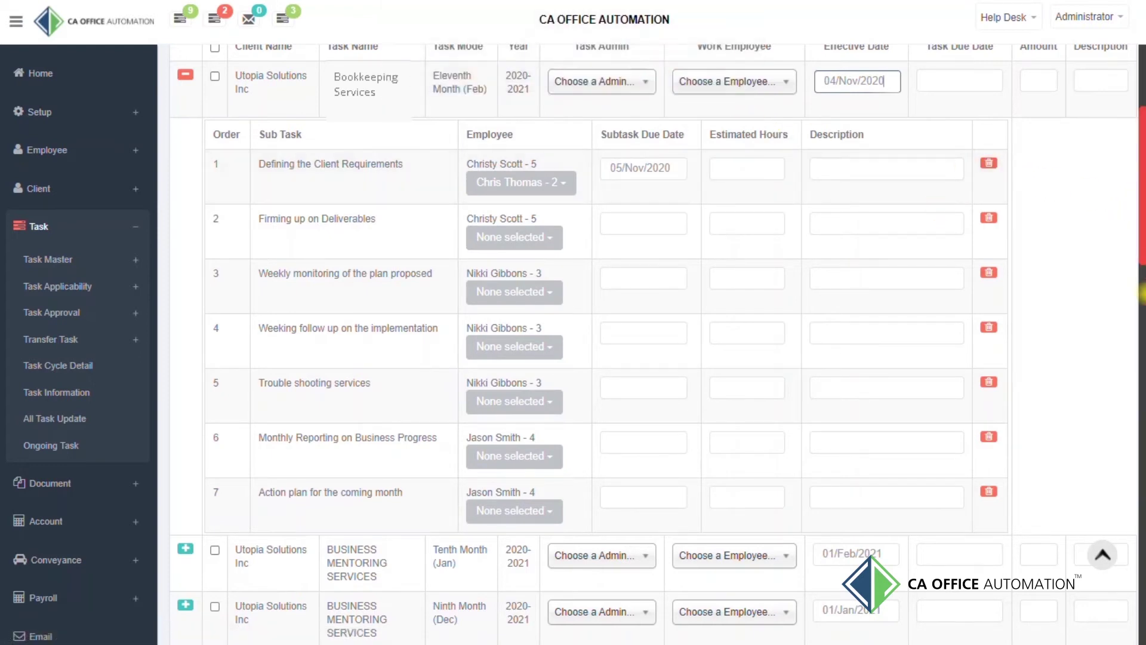
scroll(1142, 316, up, 5)
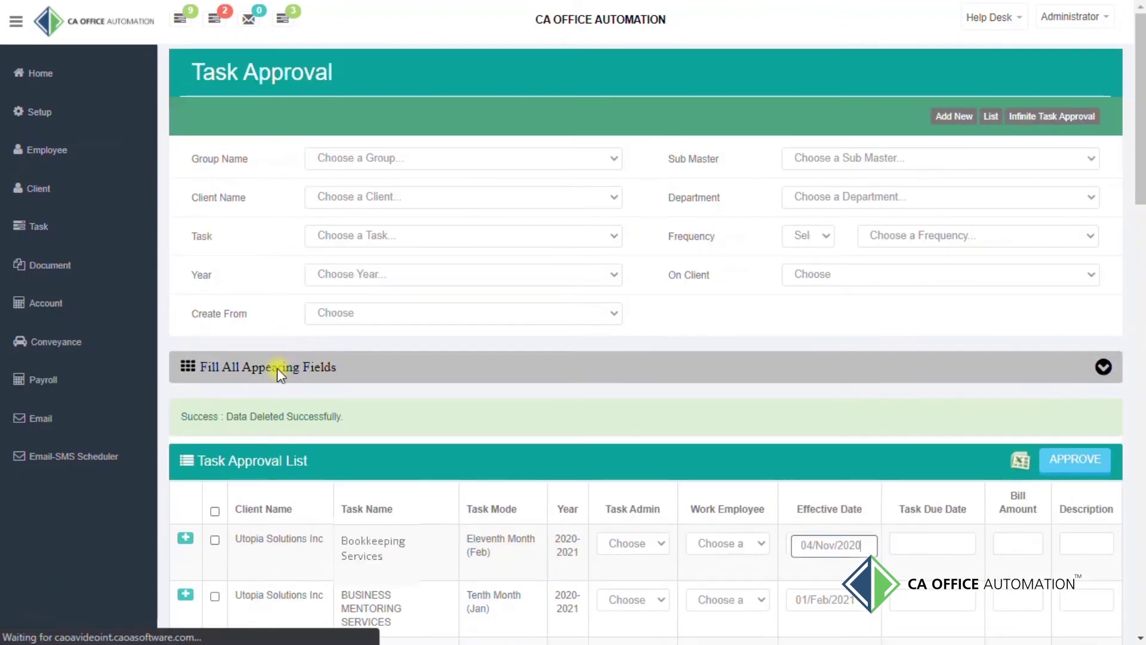
- Expand Fill All Appearing Fields, and approve the Utopia Solutions Inc Business Mentoring Services task for the Ninth Month (Dec)
click(264, 382)
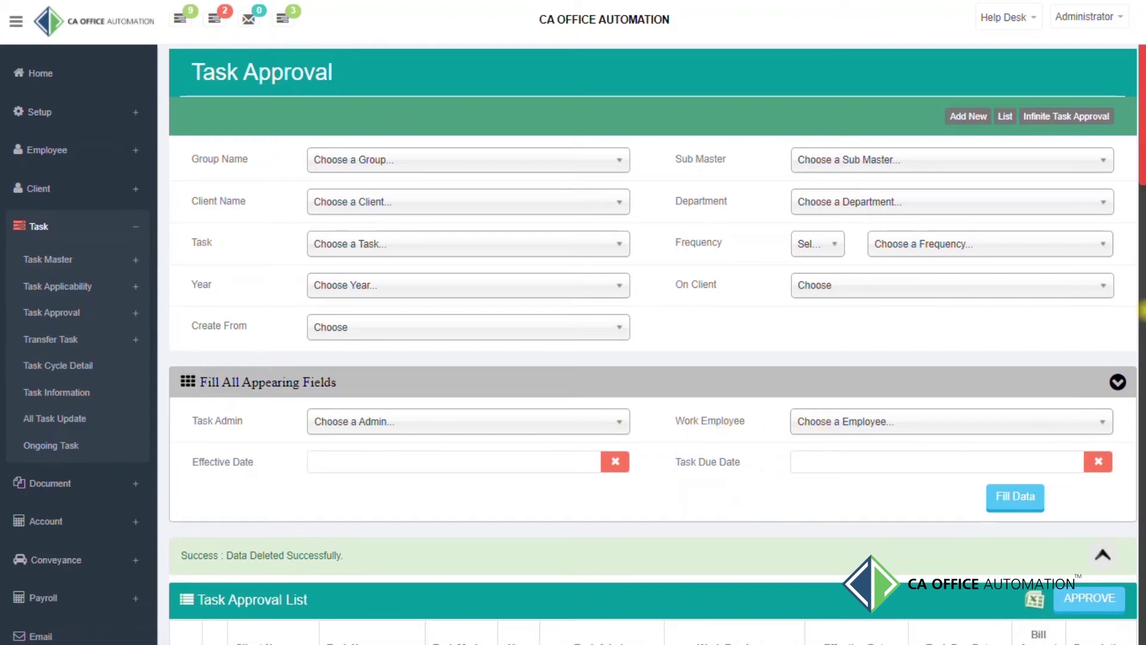
scroll(1141, 310, down, 5)
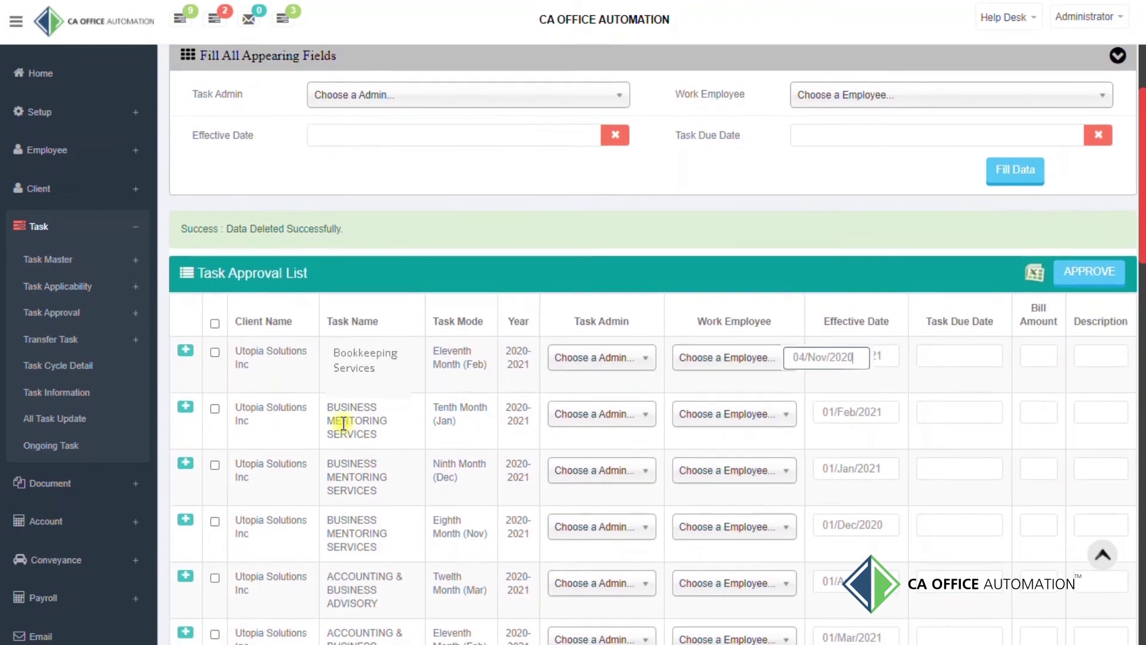
click(215, 464)
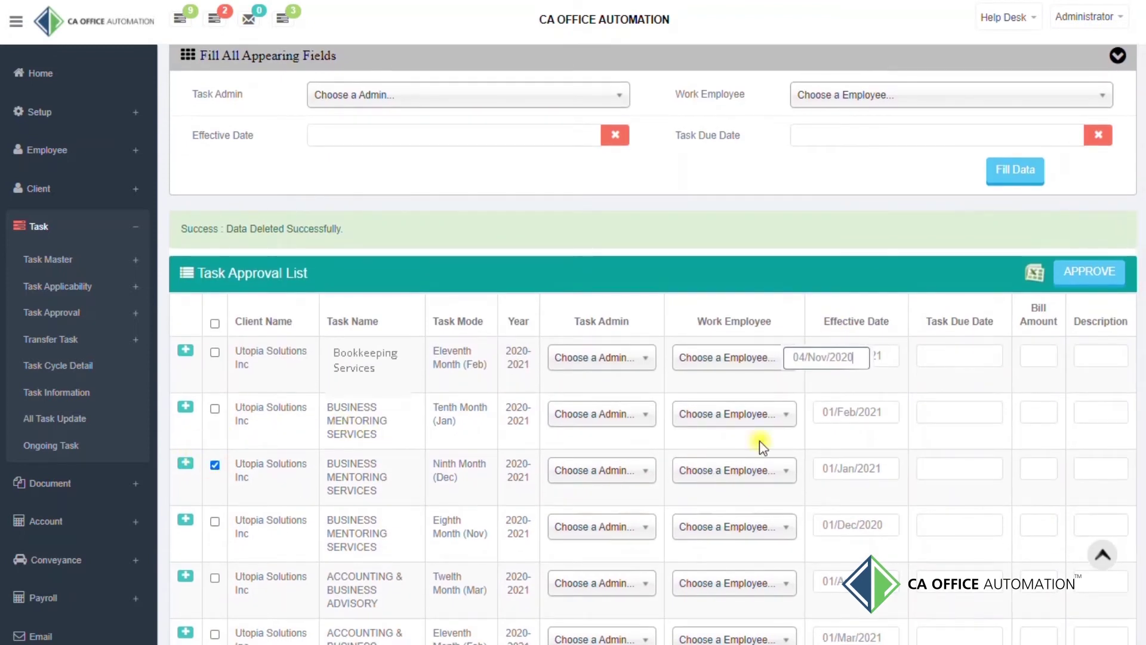
click(1092, 271)
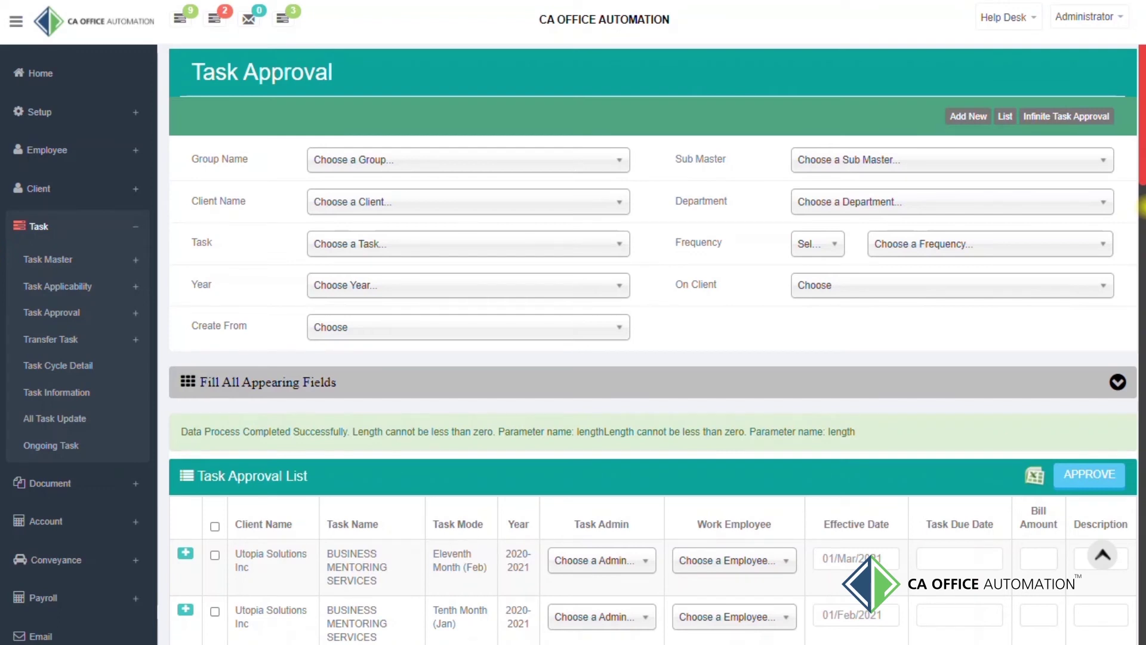
- Open the Infinite Task Approval page and examine its filter fields and the tasks in its Task Approval List
click(1065, 118)
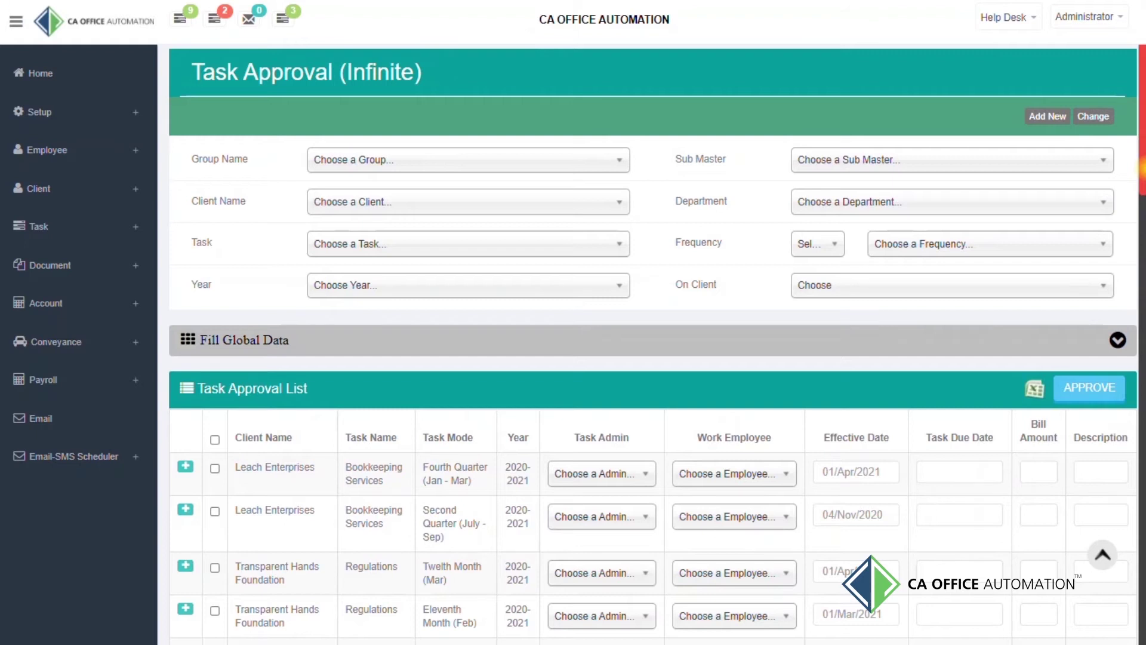
scroll(656, 344, down, 4)
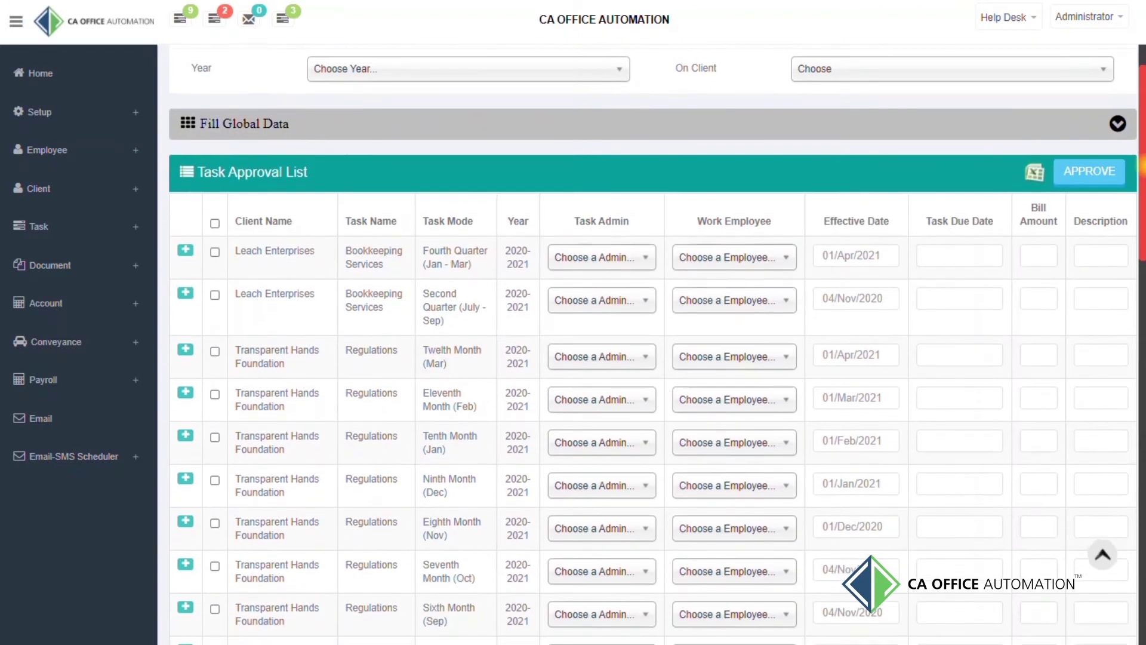
scroll(657, 344, down, 10)
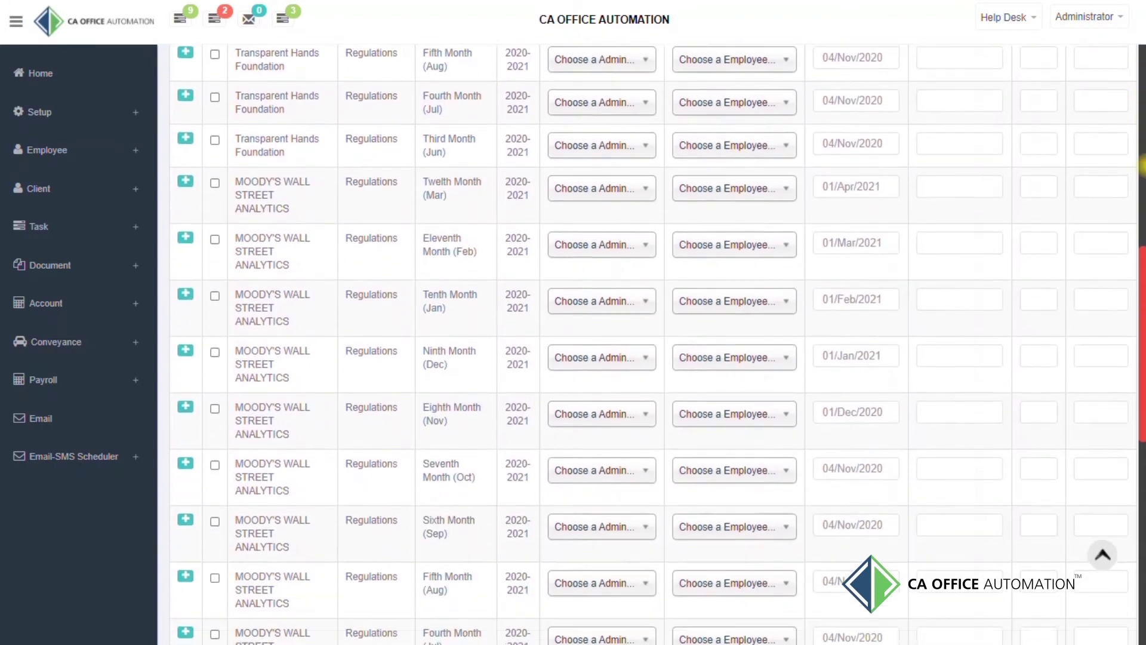
scroll(656, 344, down, 3)
scroll(657, 344, up, 6)
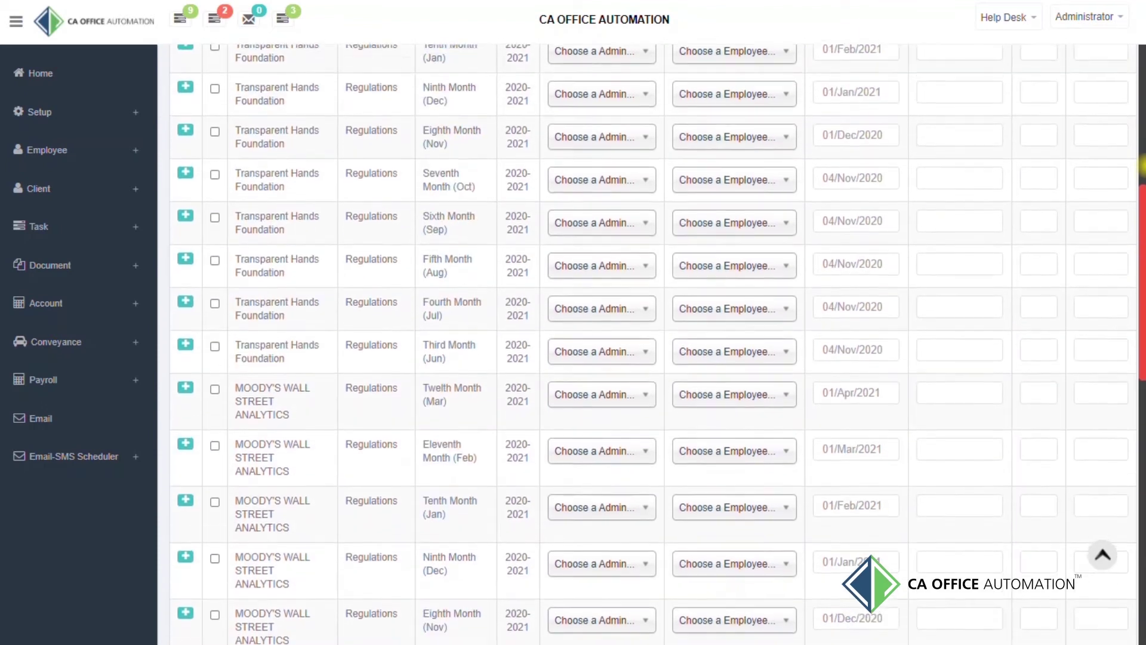
scroll(657, 344, up, 7)
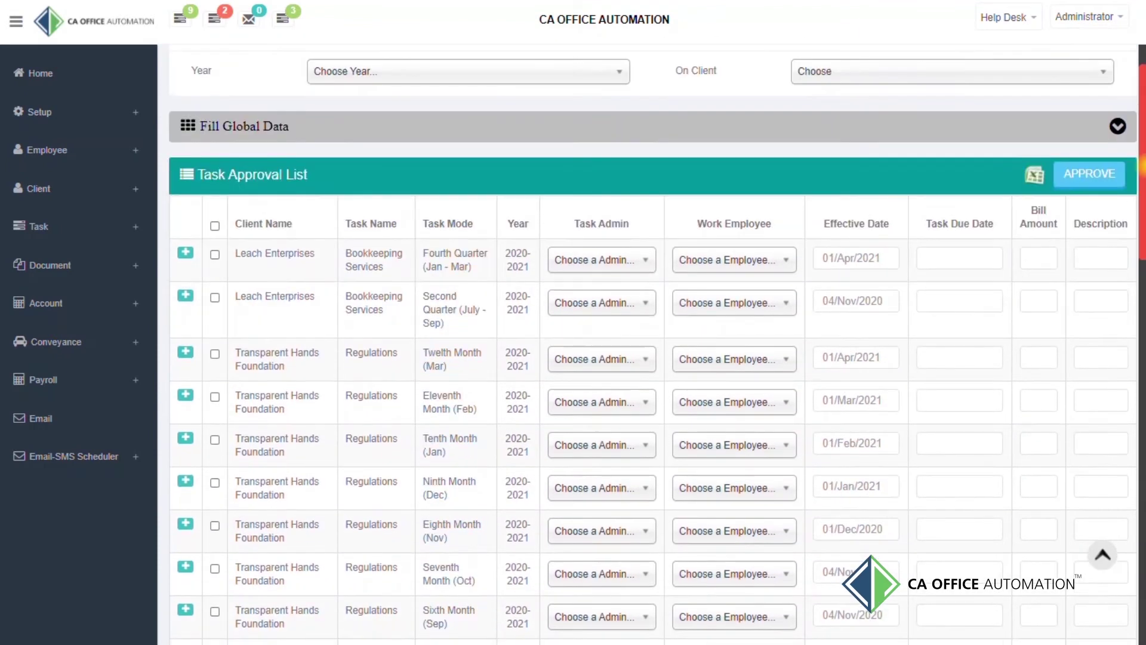
scroll(657, 344, up, 4)
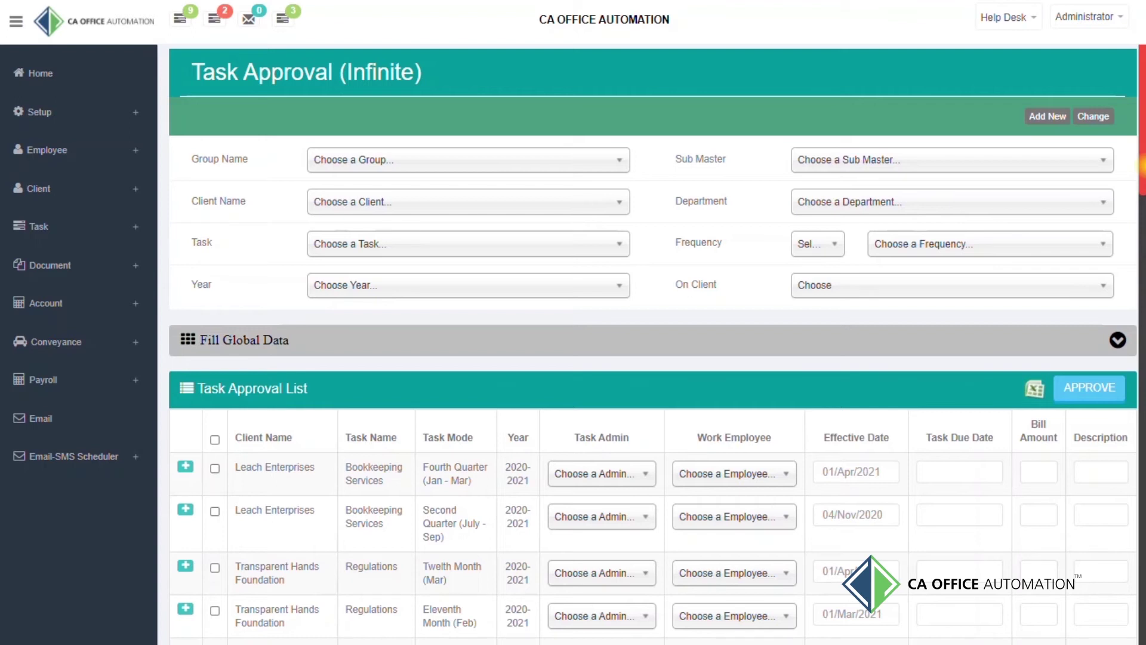
- Approve the Leach Enterprises Bookkeeping Services task for the Fourth Quarter (Jan - Mar) in the infinite approval list
scroll(945, 157, down, 2)
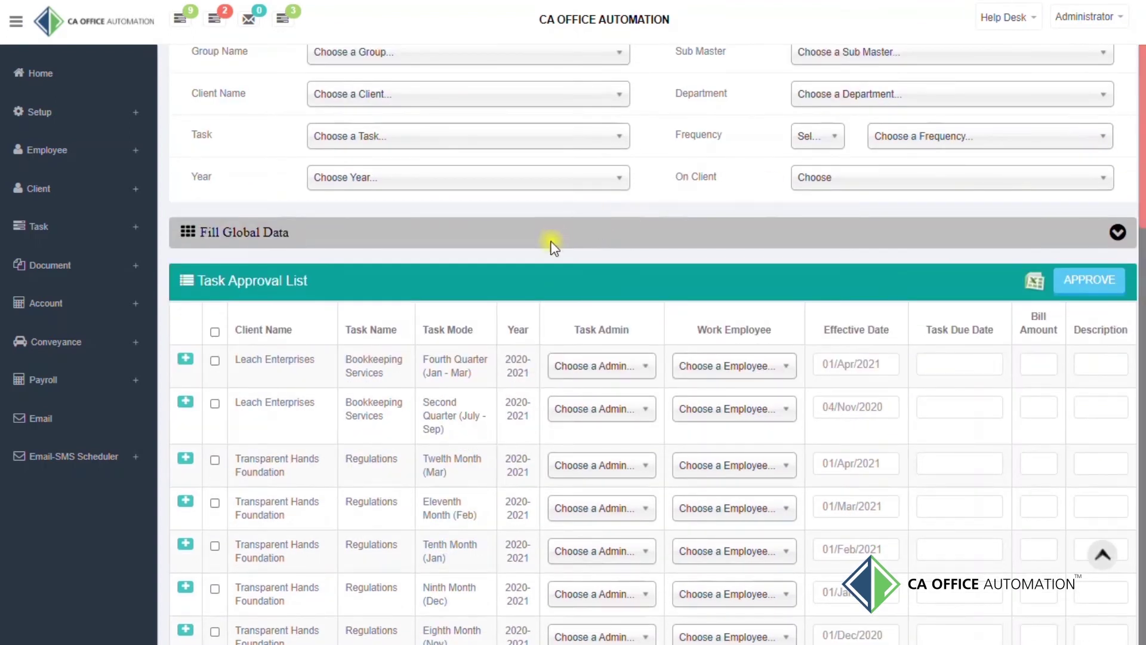
click(216, 362)
click(1089, 279)
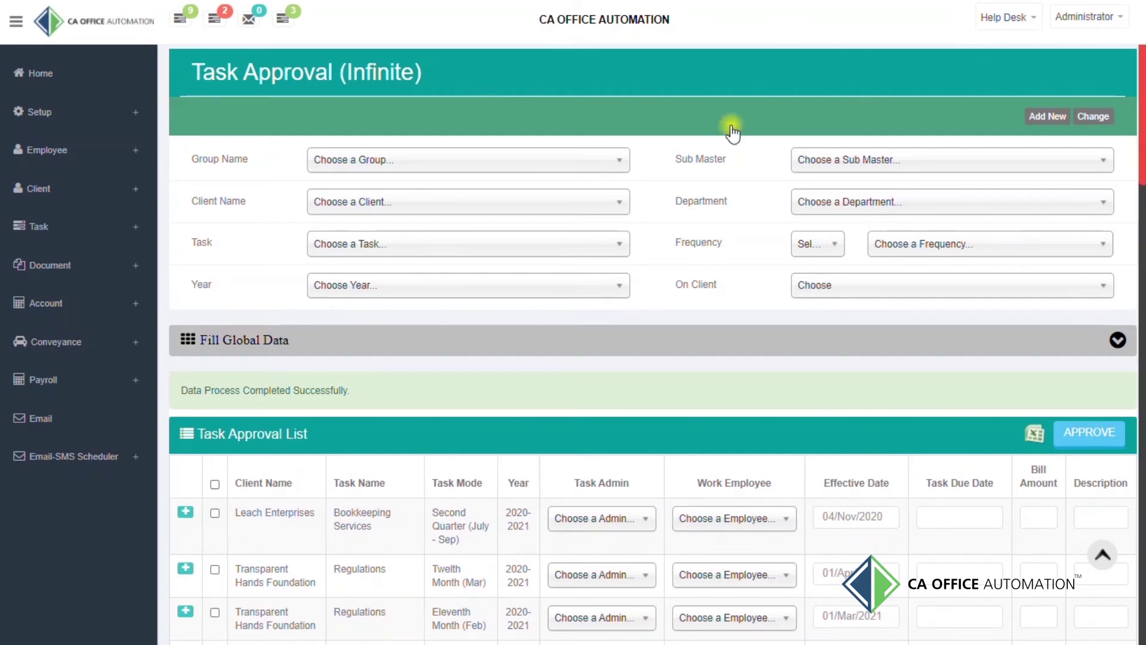
- Open the Current Jobs page from the home dashboard and examine the tasks in the Job List
click(107, 76)
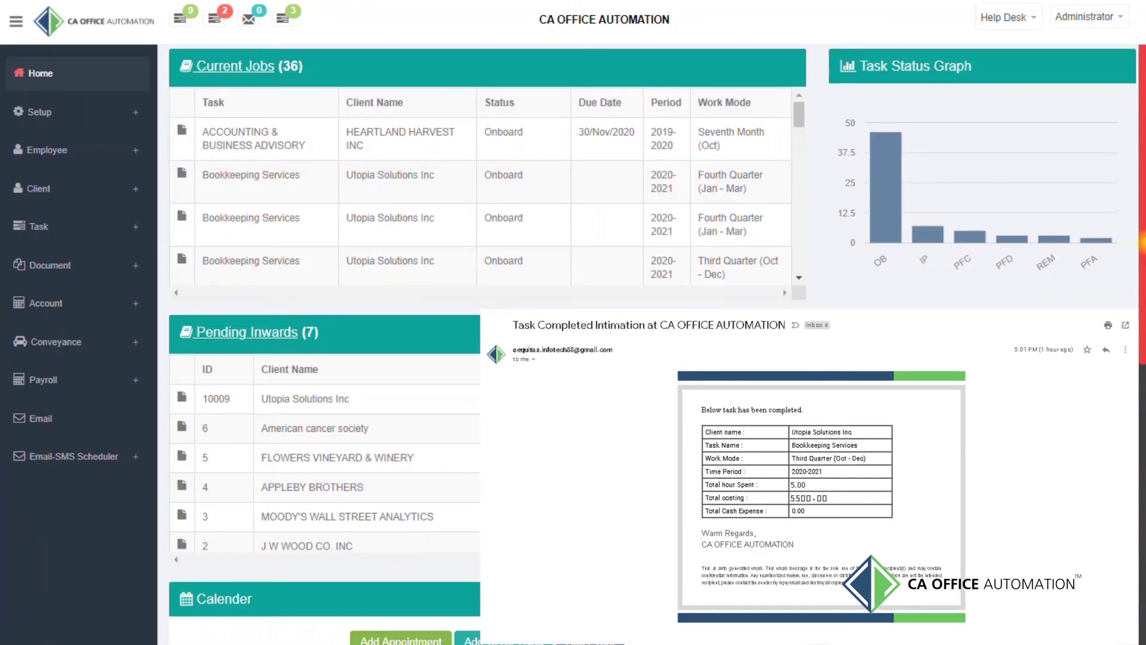
click(269, 67)
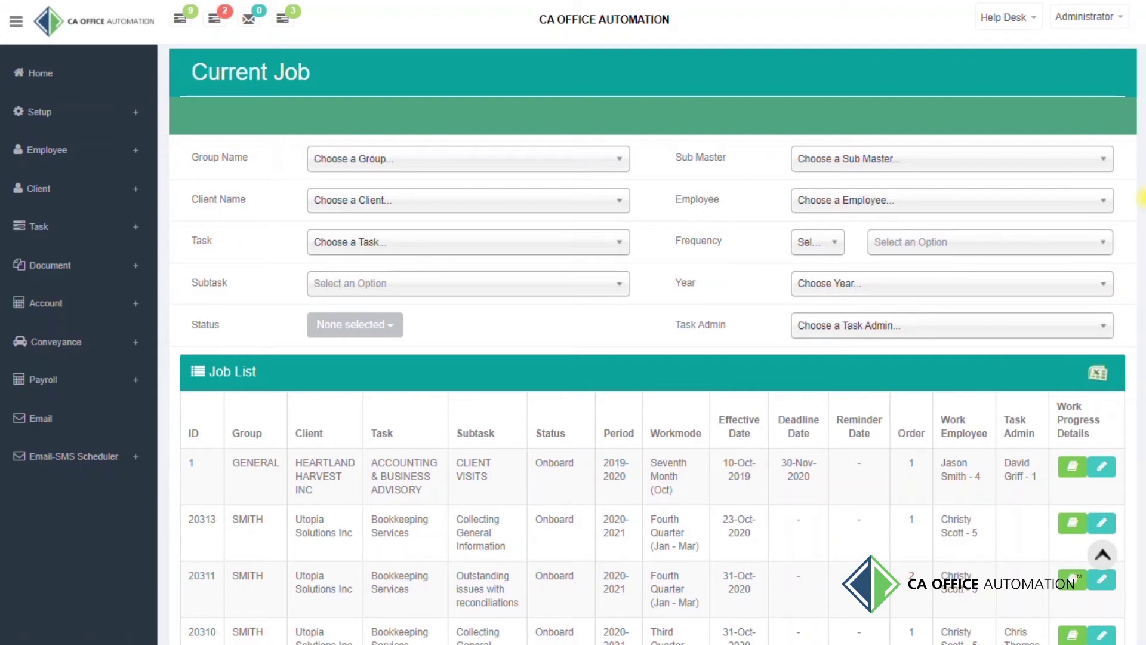
scroll(1141, 197, down, 8)
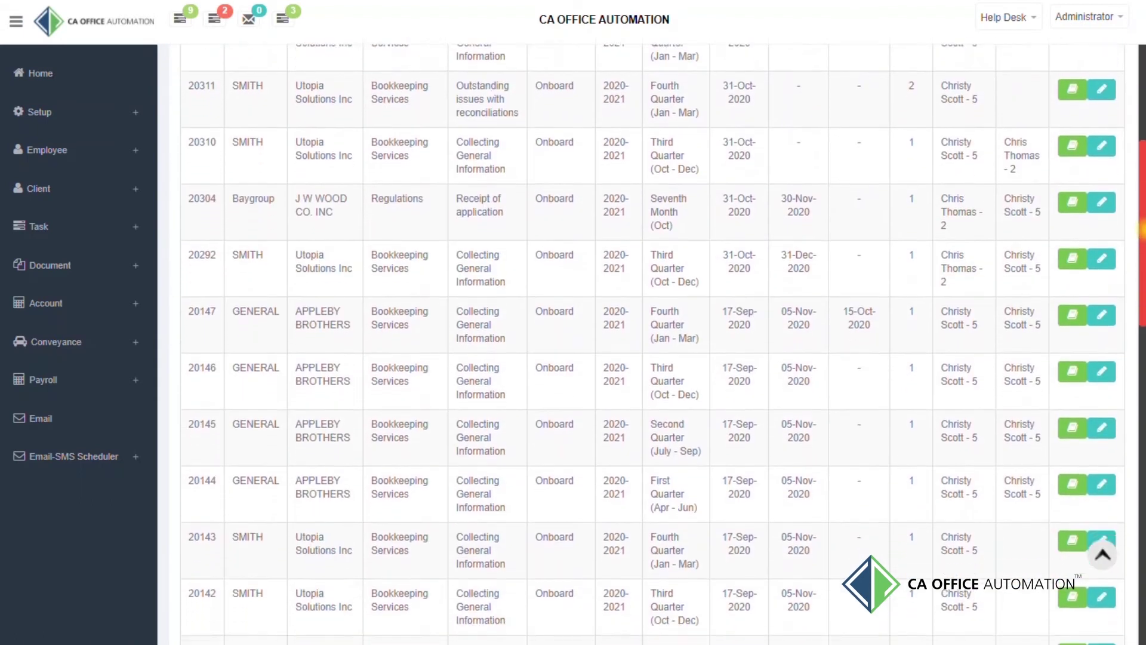
scroll(1141, 228, down, 10)
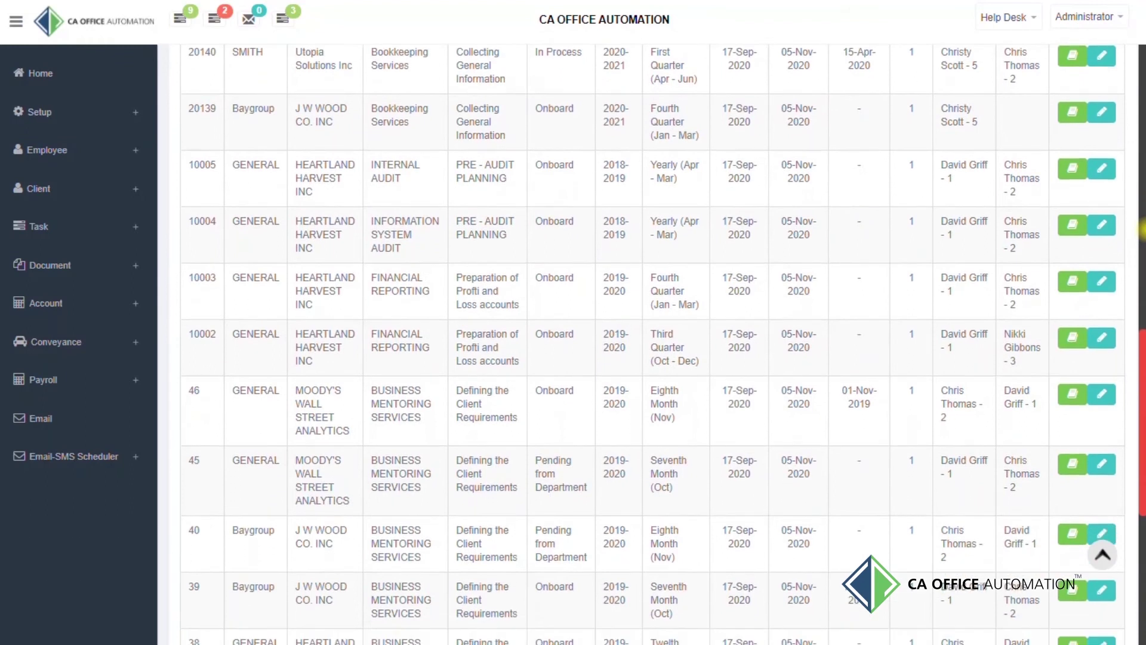
scroll(1141, 228, up, 10)
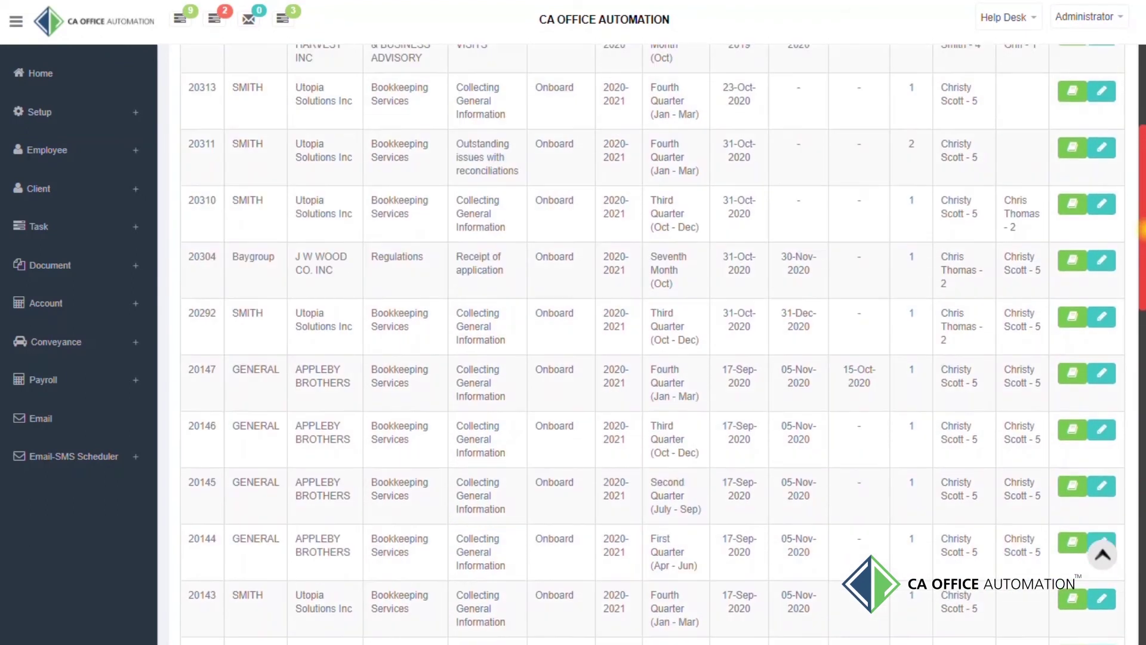
- Open the Job Summary of the Utopia Solutions Inc Bookkeeping Services job with ID 20313 and examine its Task Information and Subtask List
scroll(1141, 230, up, 7)
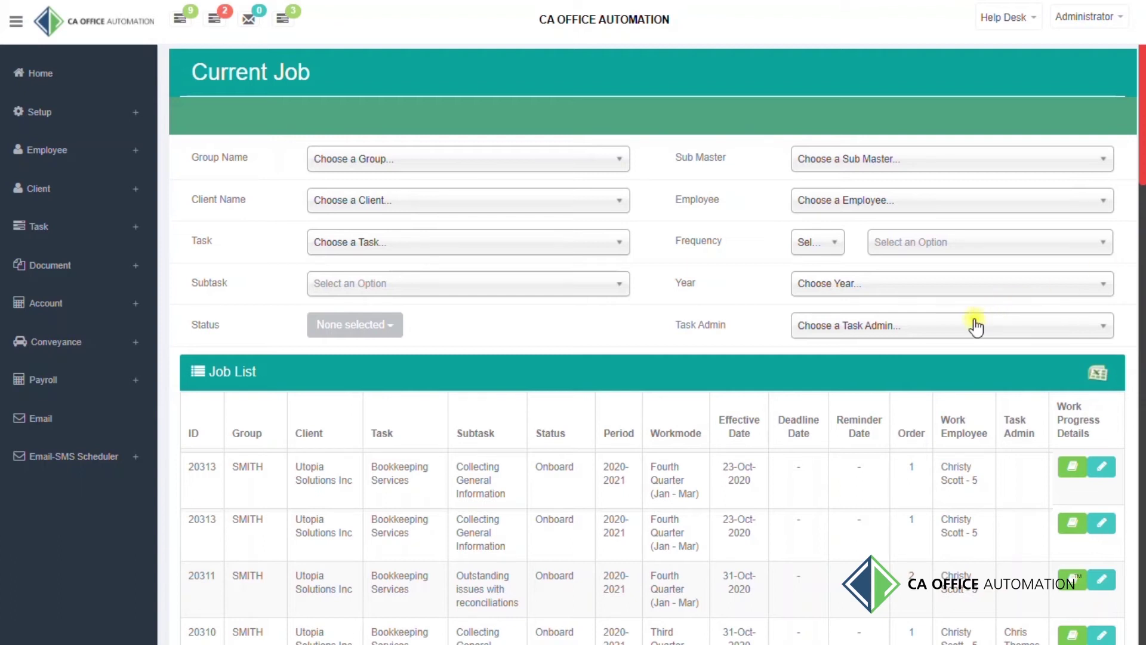
click(1099, 468)
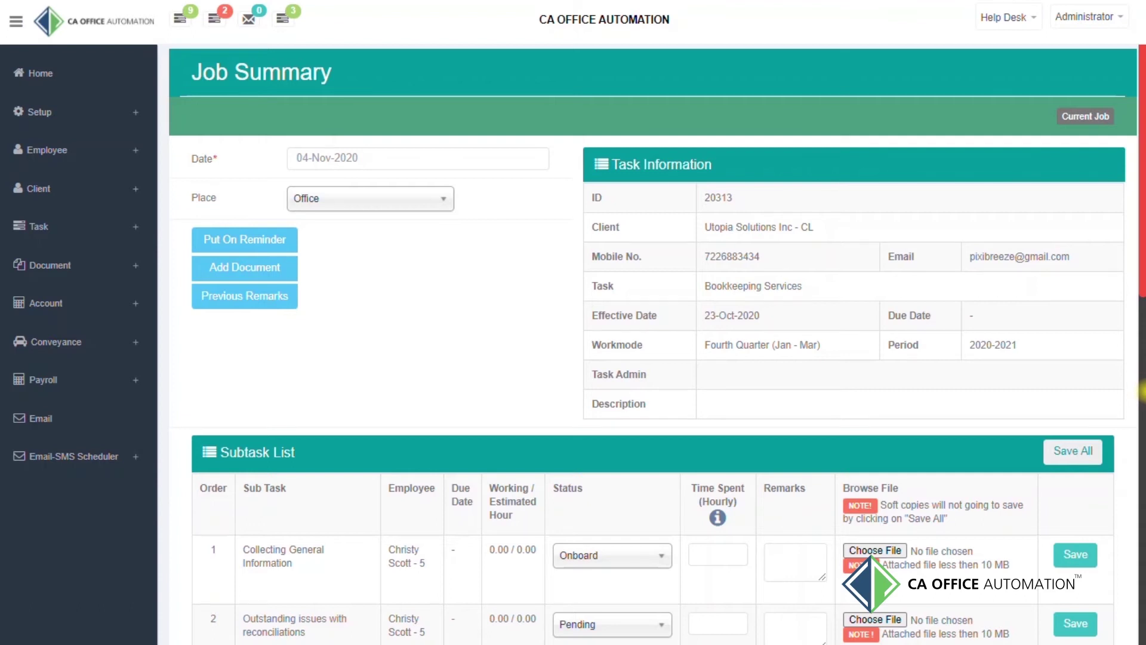
scroll(1141, 391, down, 4)
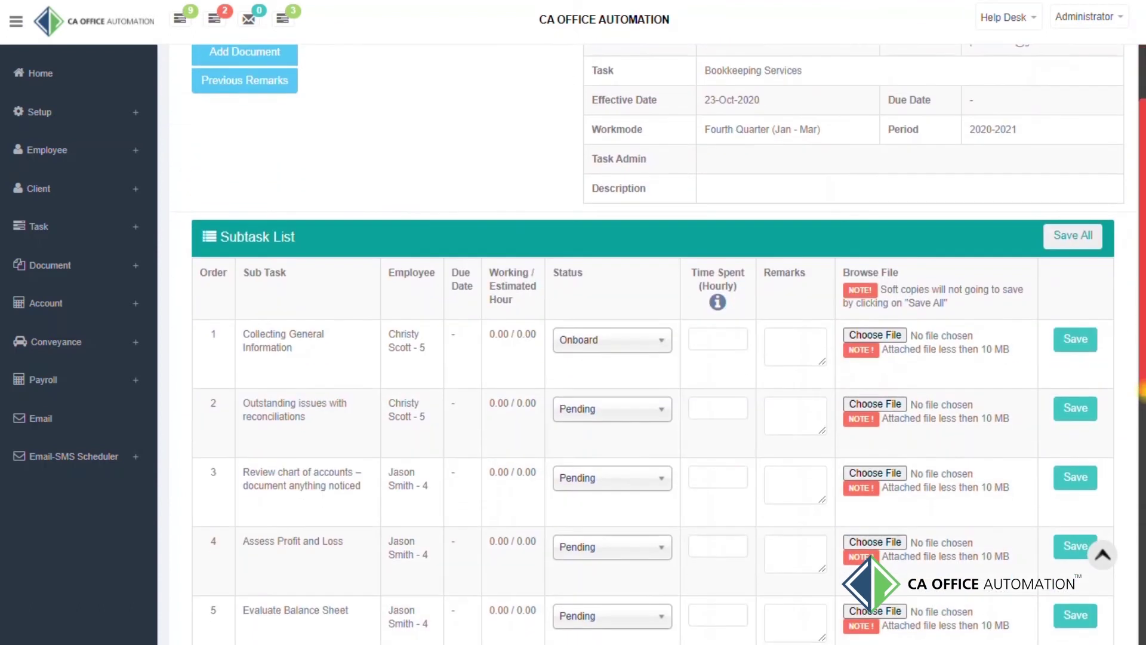
scroll(1142, 390, down, 3)
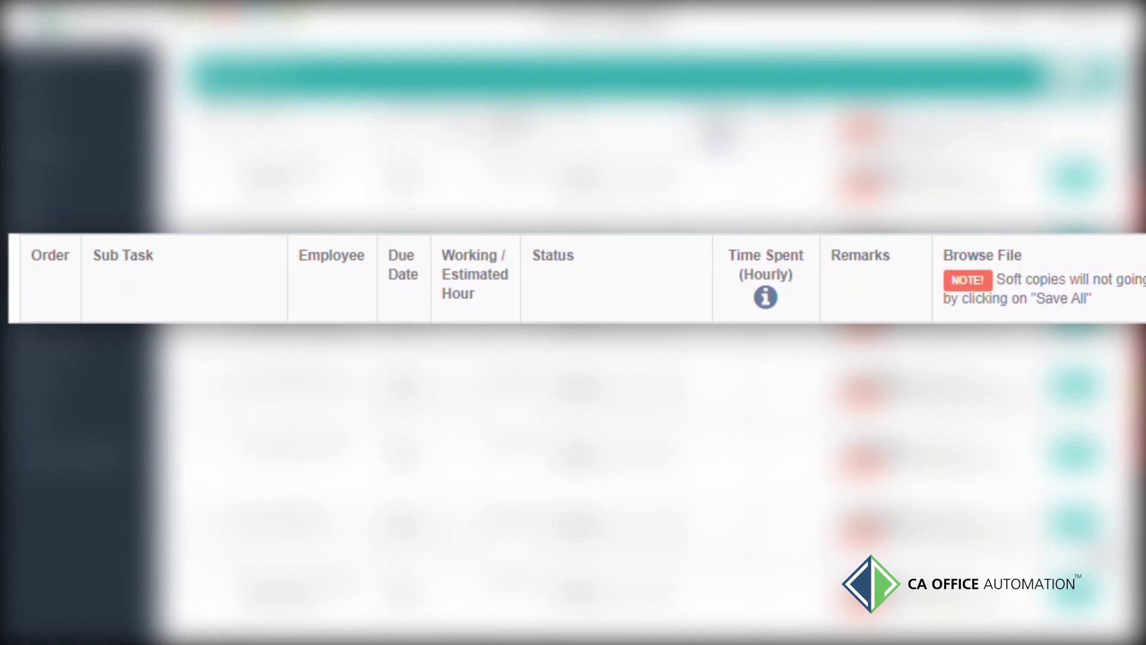
scroll(657, 358, down, 6)
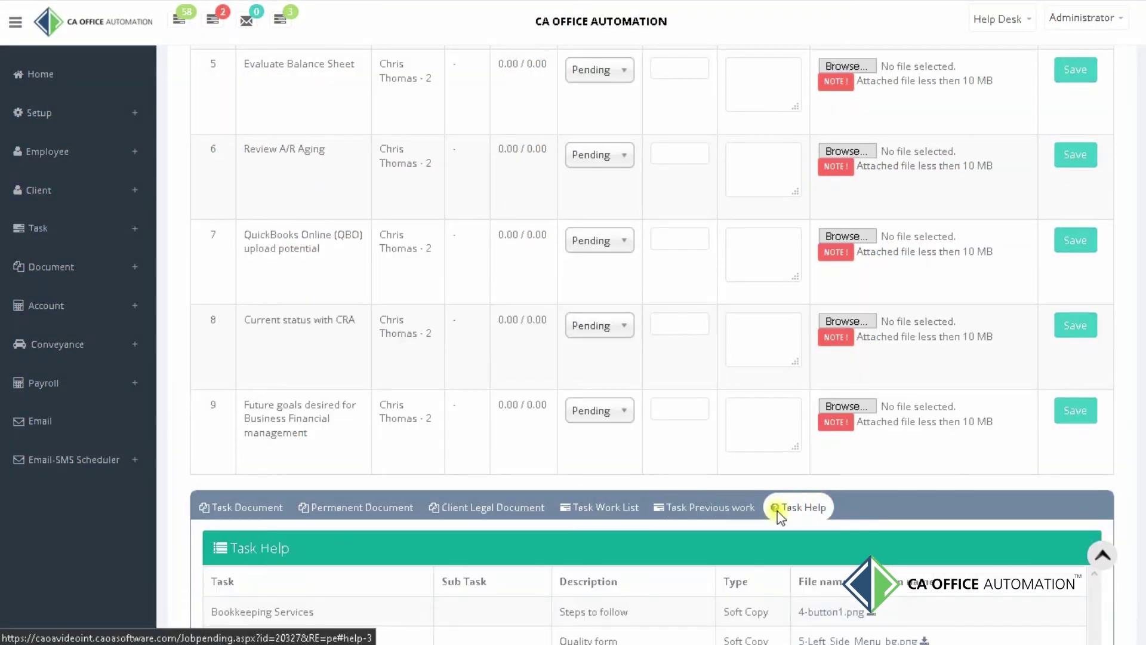
- Review the job's Task Previous work, Task Work List, Client Legal Document, Permanent Document and Task Document sections below the subtasks
click(693, 509)
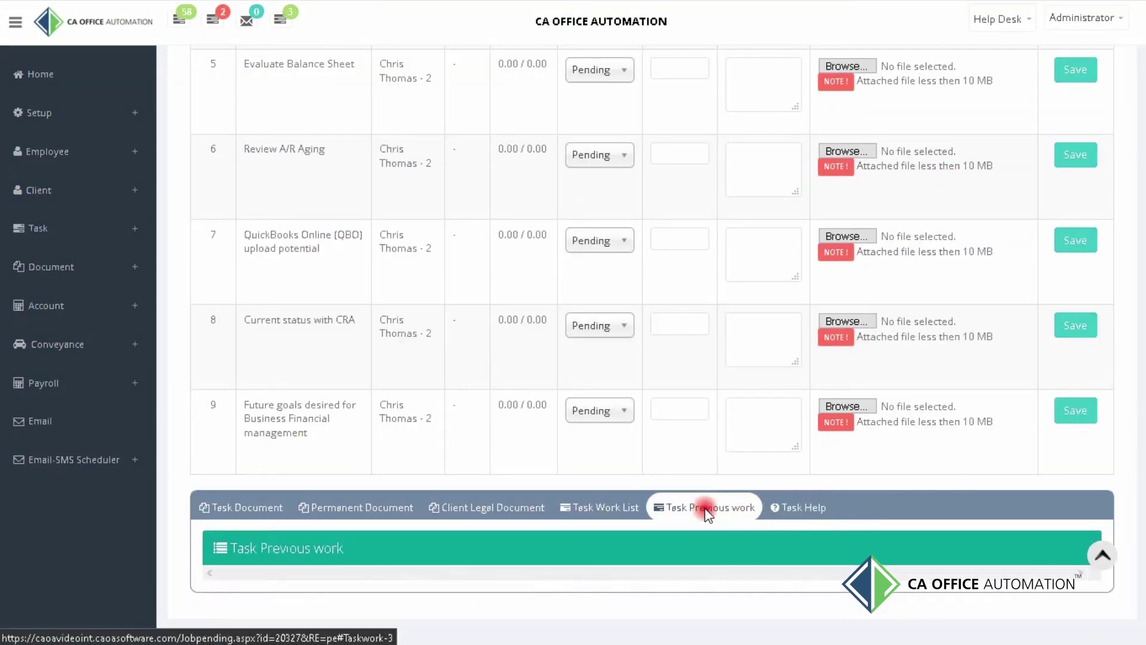
click(597, 510)
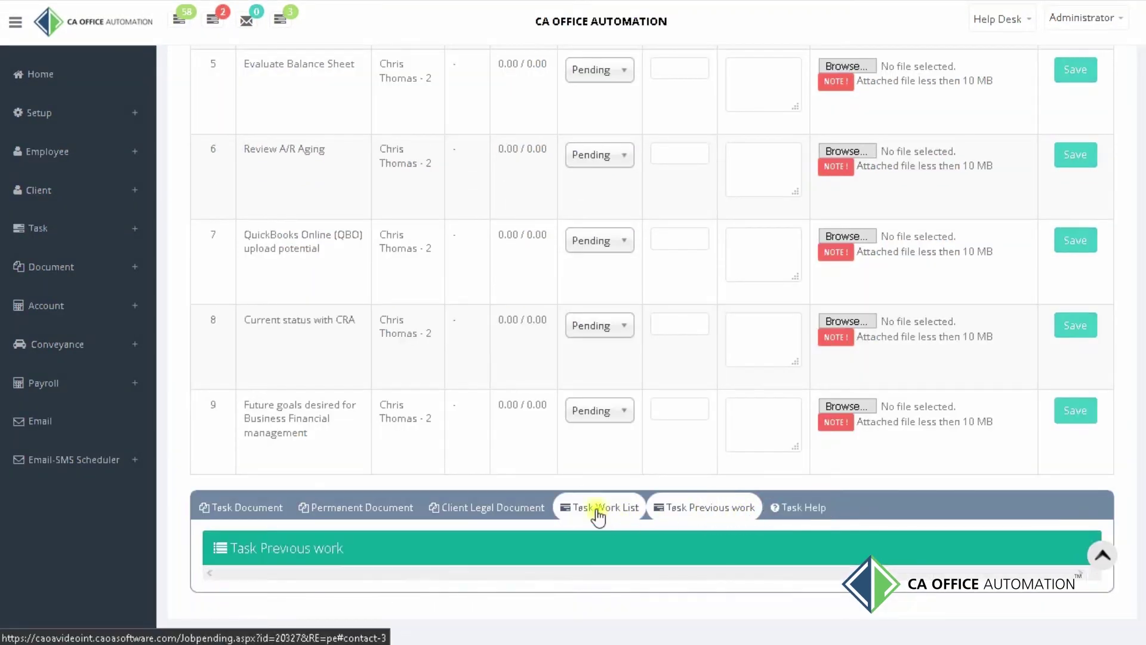
click(481, 509)
click(352, 507)
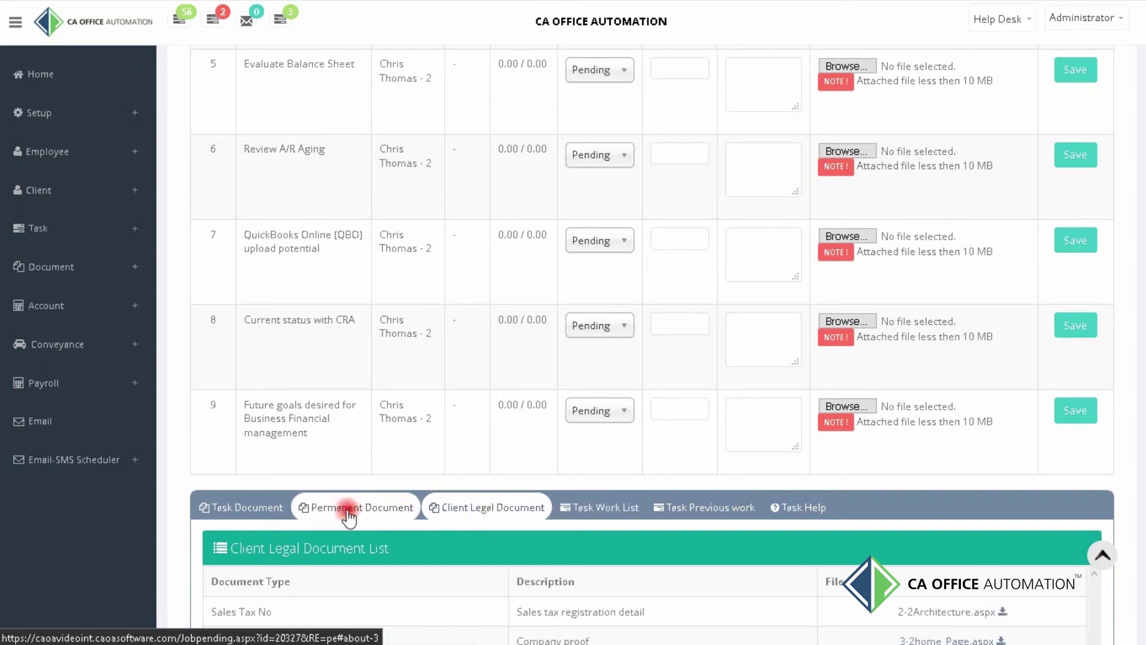
click(239, 508)
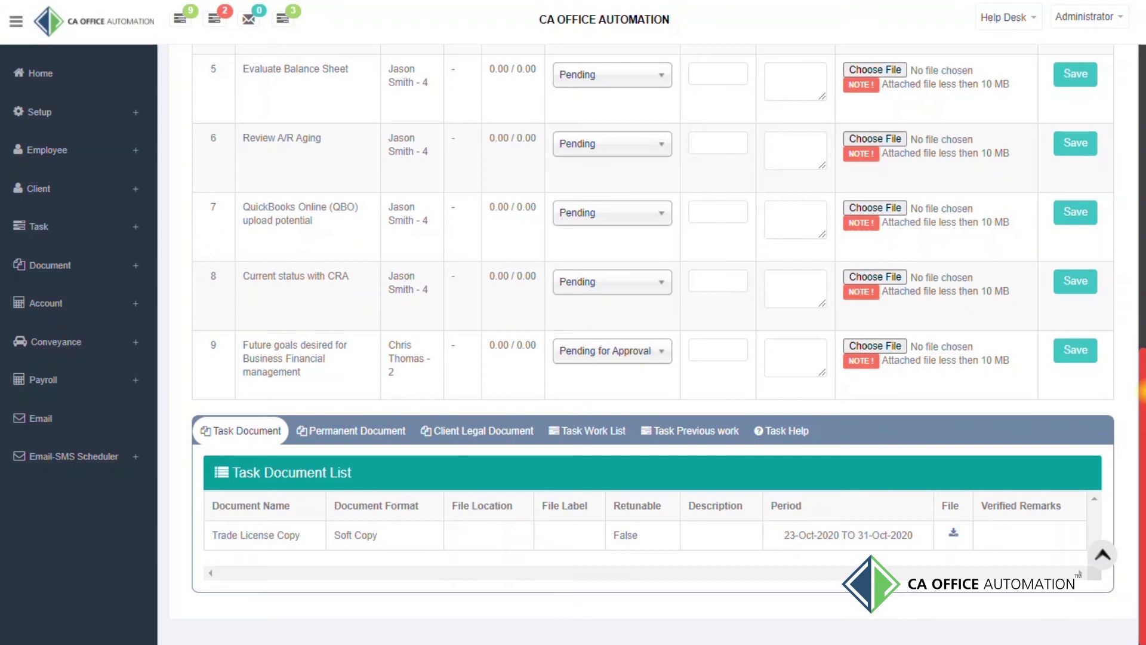
- Try Pending for Approval as the Collecting General Information subtask's status, and set it to Completed instead
scroll(656, 345, up, 10)
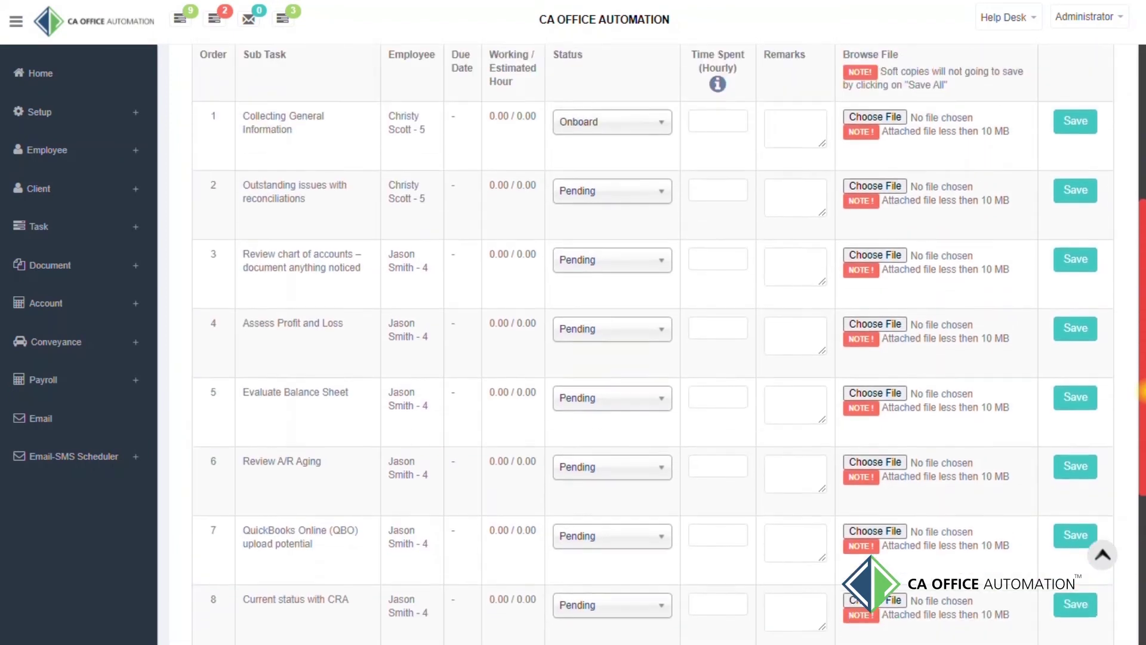
scroll(962, 286, down, 4)
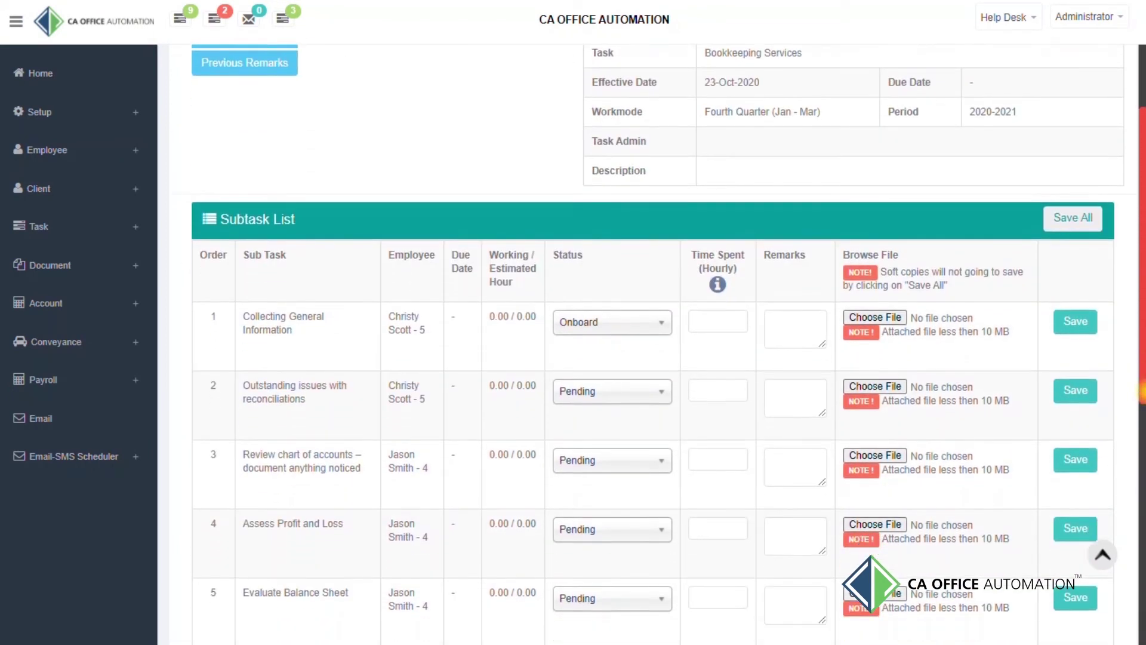
click(594, 184)
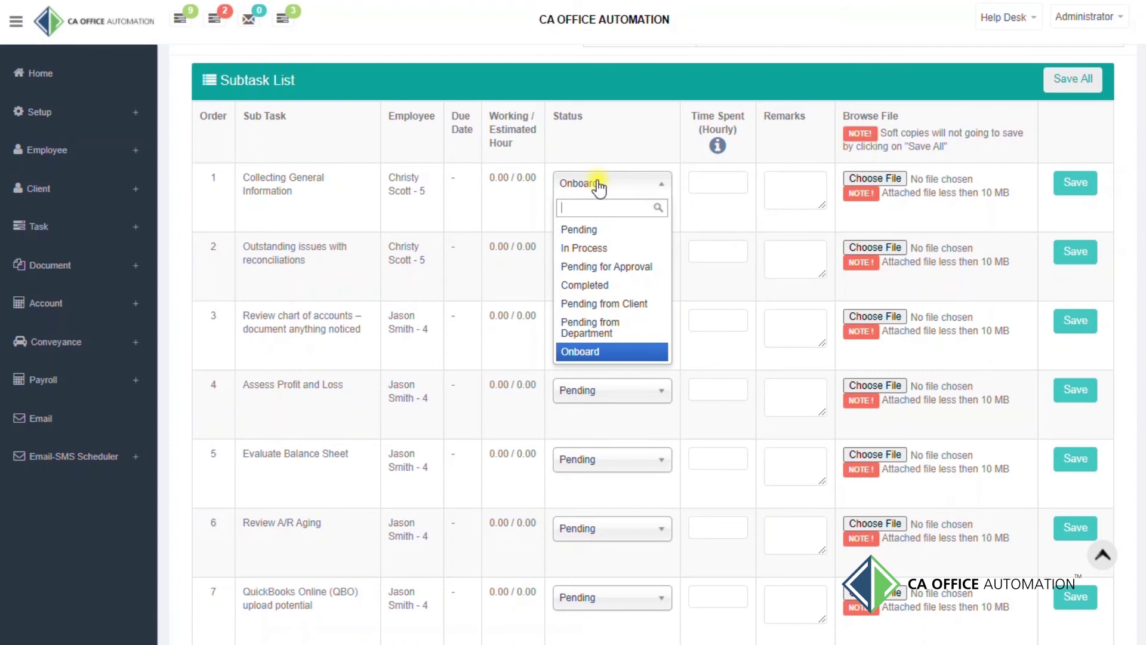
click(607, 266)
scroll(908, 213, down, 1)
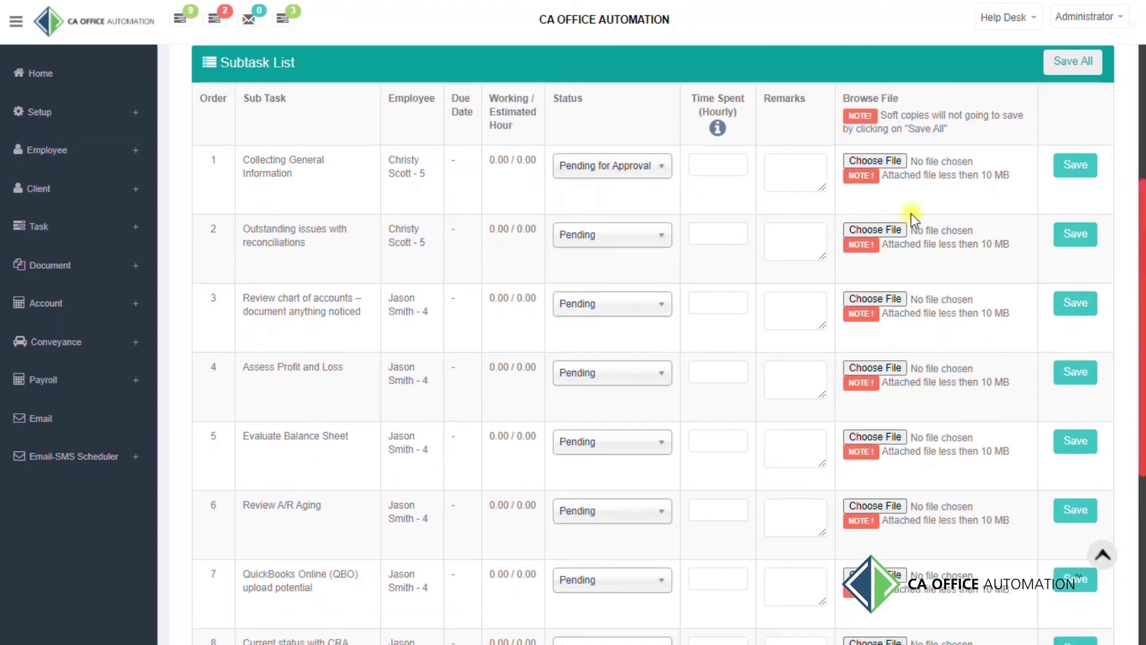
click(643, 172)
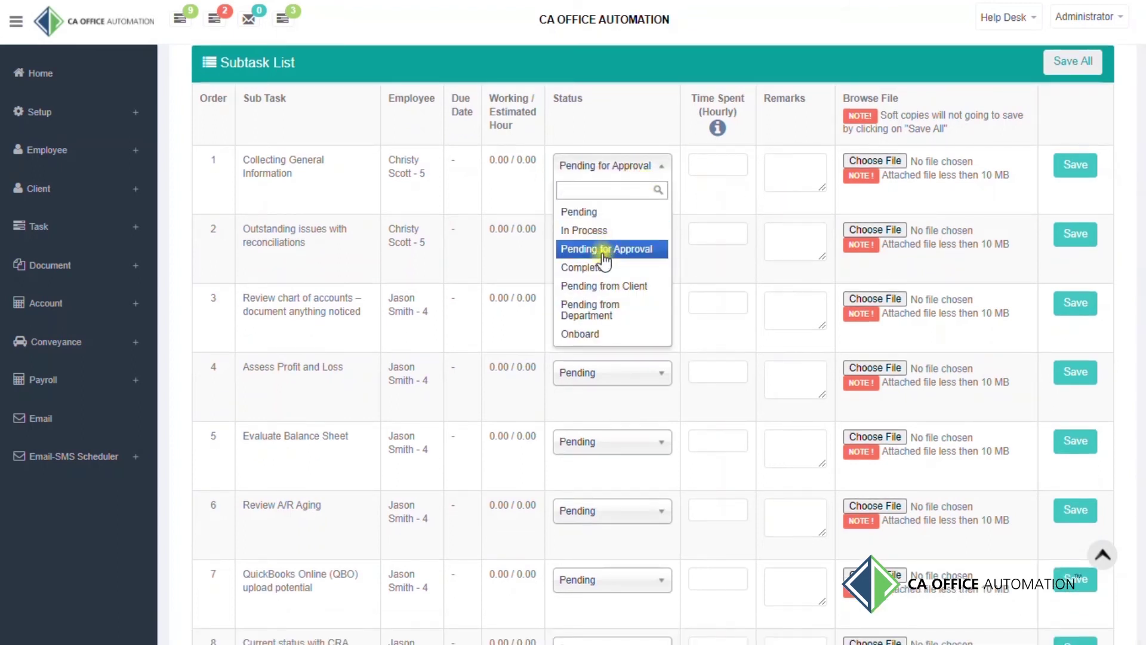
click(588, 268)
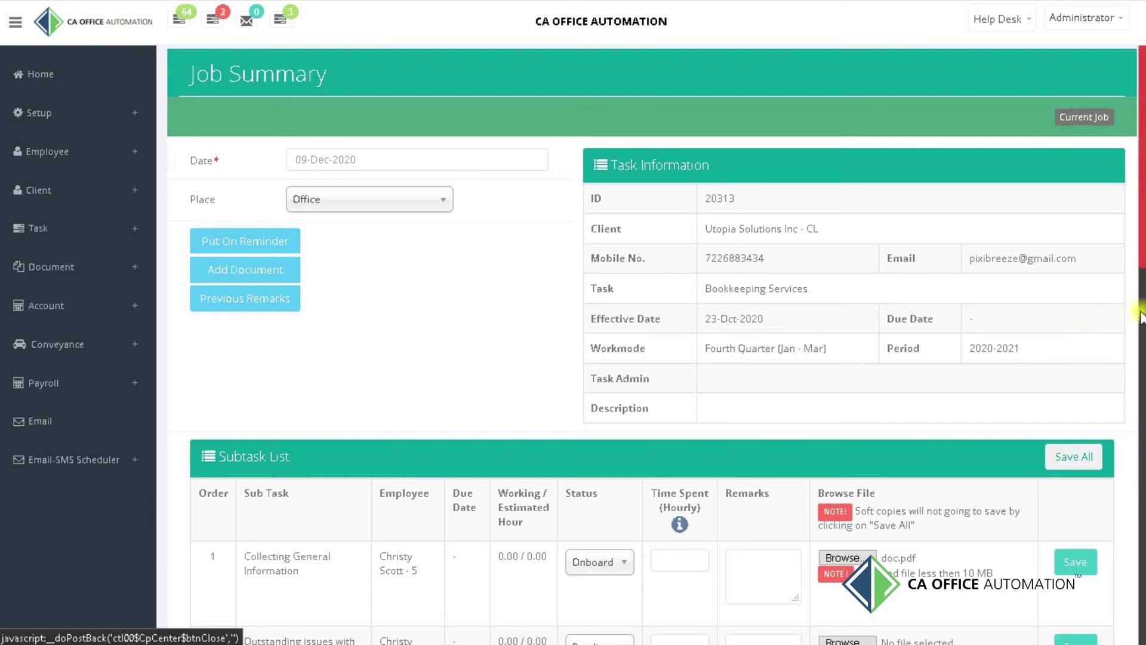
- Examine the job's Reminder options and the Formate and File Location fields of its Document form, closing both without saving
click(250, 243)
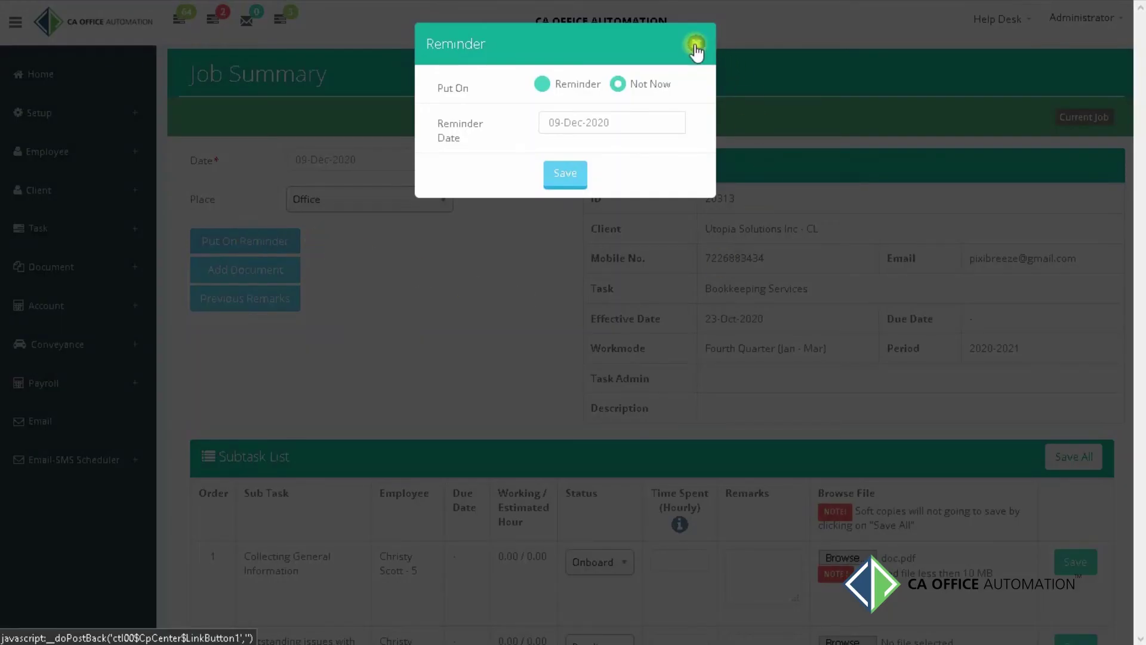
click(695, 44)
click(238, 269)
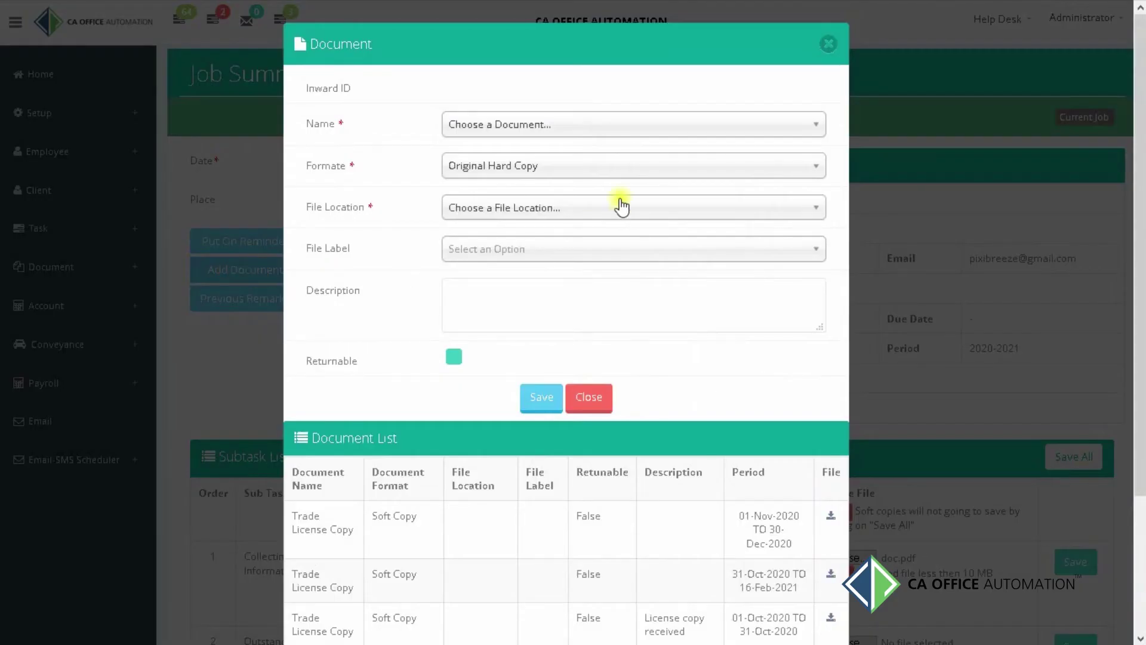
click(618, 170)
click(622, 173)
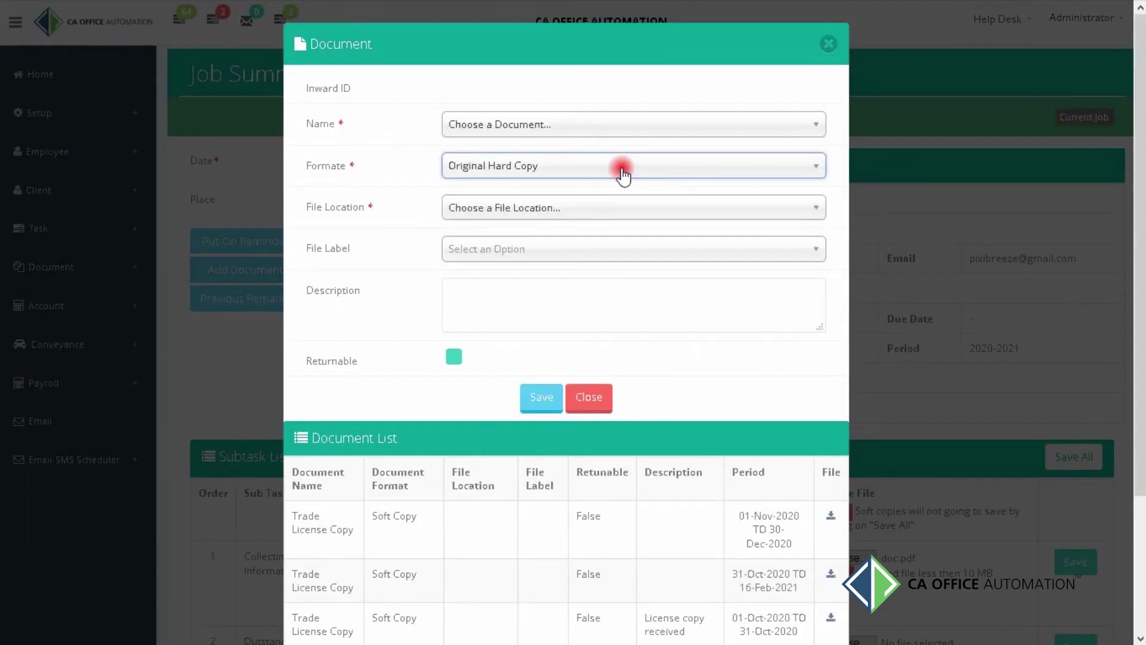
click(544, 210)
click(546, 210)
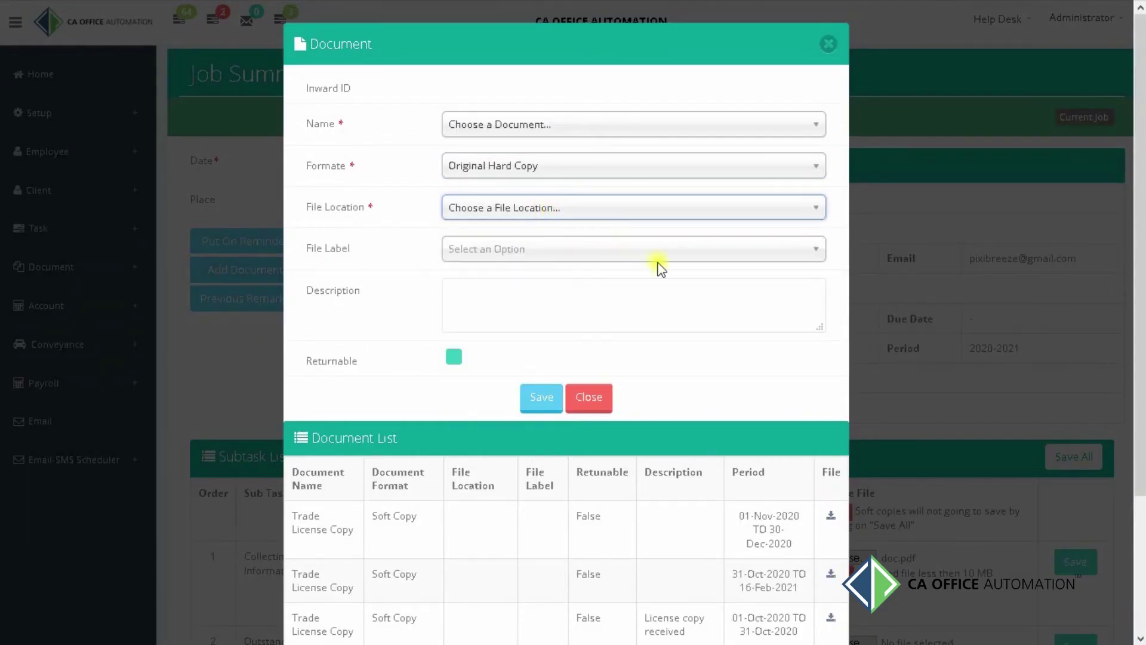
click(828, 45)
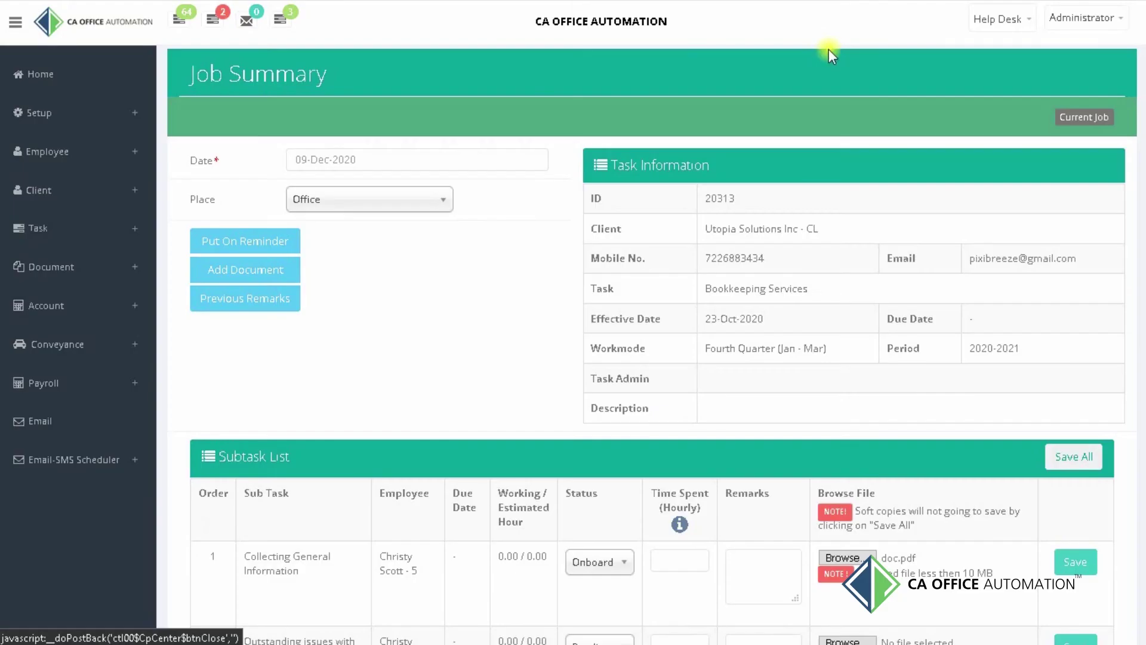
- Attach doc.pdf to the Collecting General Information subtask and save that subtask
scroll(985, 172, down, 4)
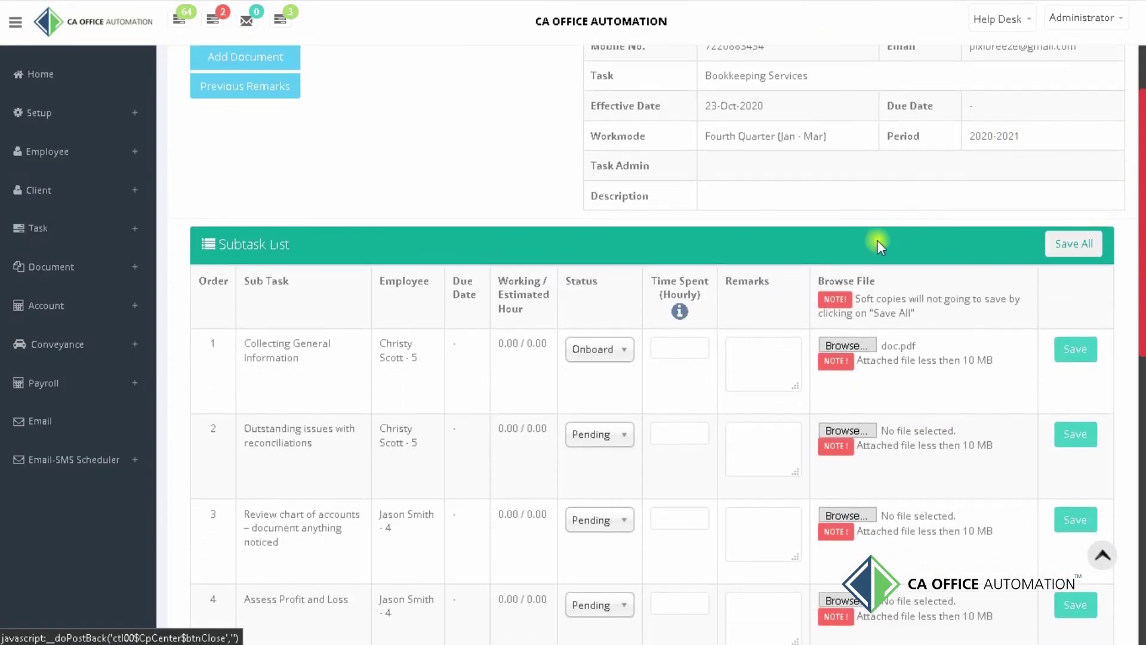
click(859, 345)
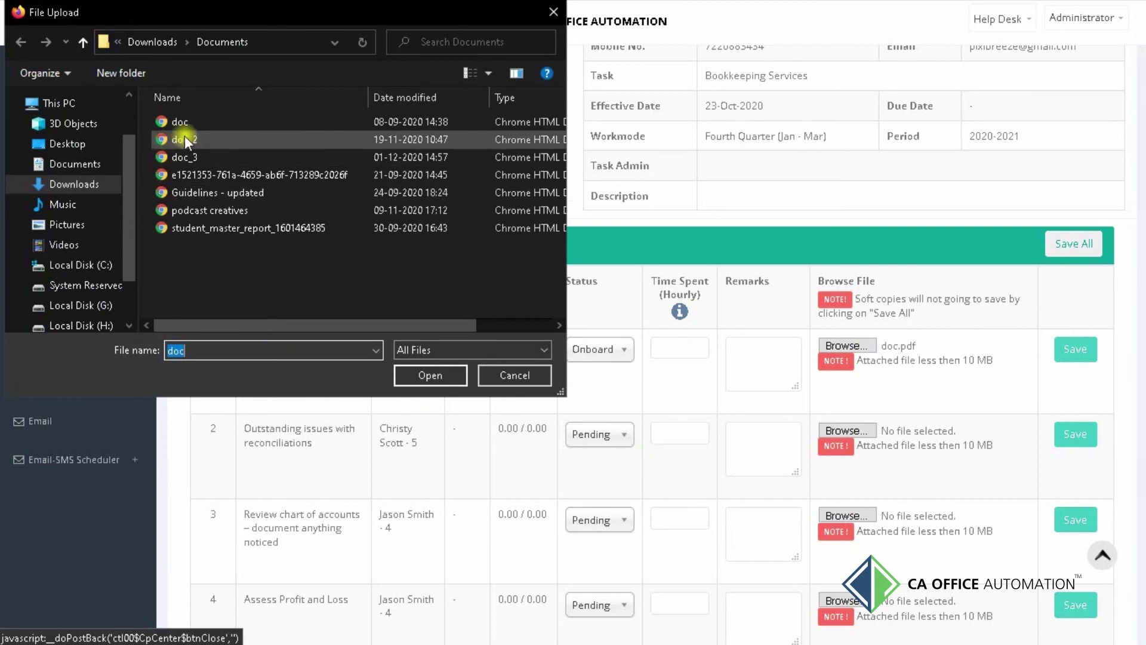
double_click(191, 121)
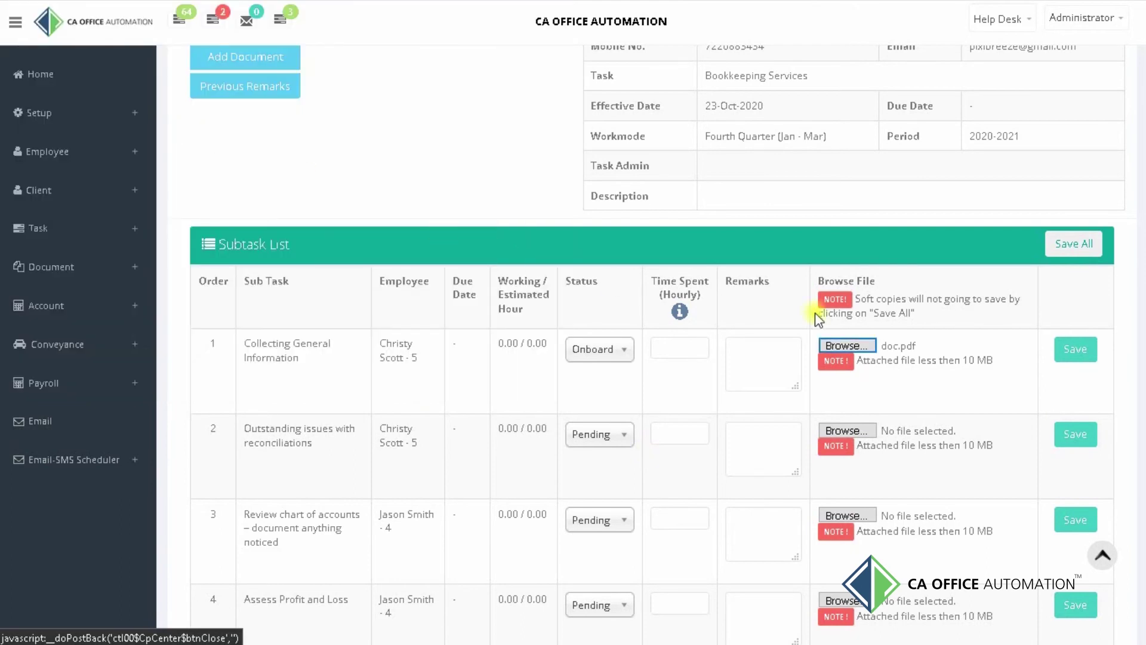
click(1075, 348)
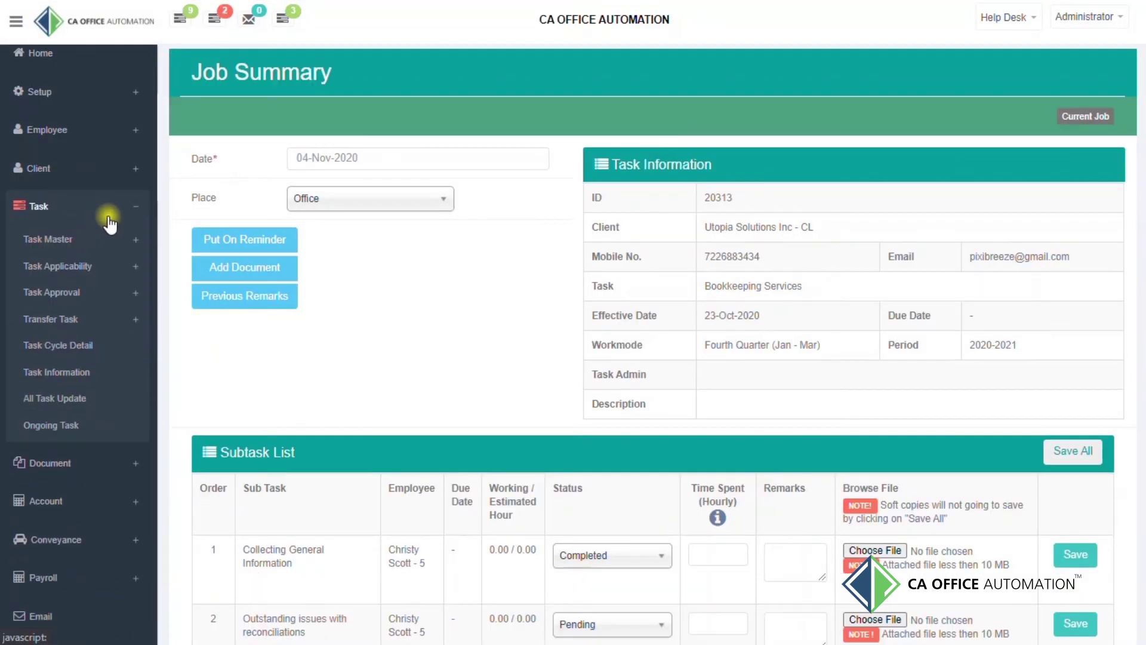
- Examine the entries of the Approved Task List and the filters and list of the Approved Task (Update) page
click(73, 296)
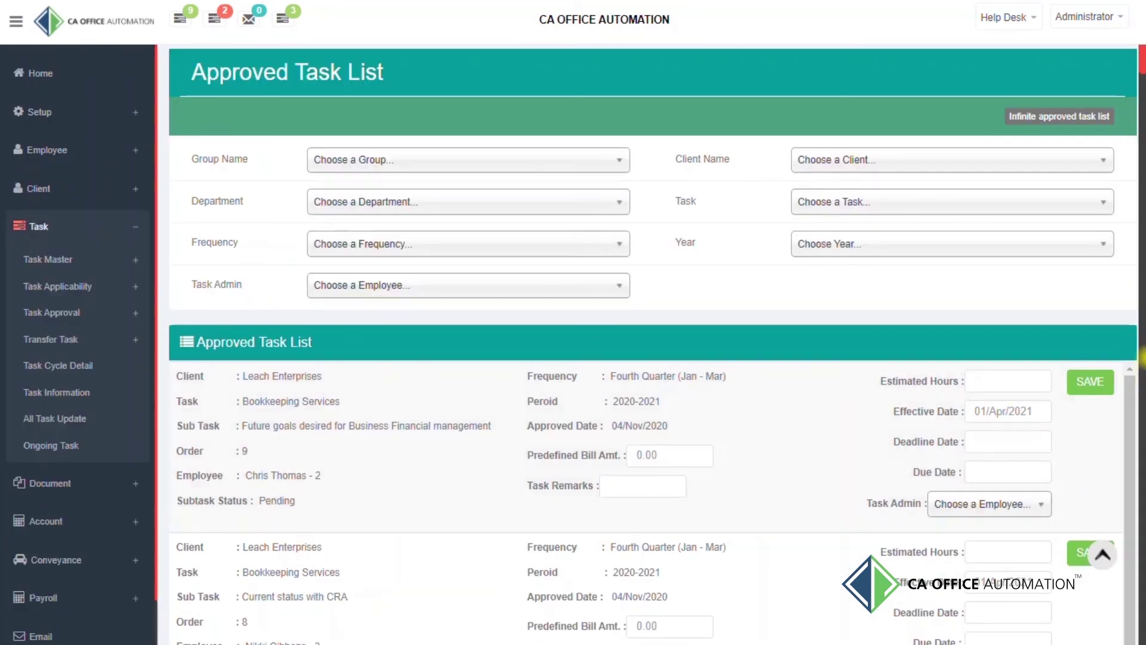
scroll(656, 344, down, 4)
scroll(657, 344, down, 5)
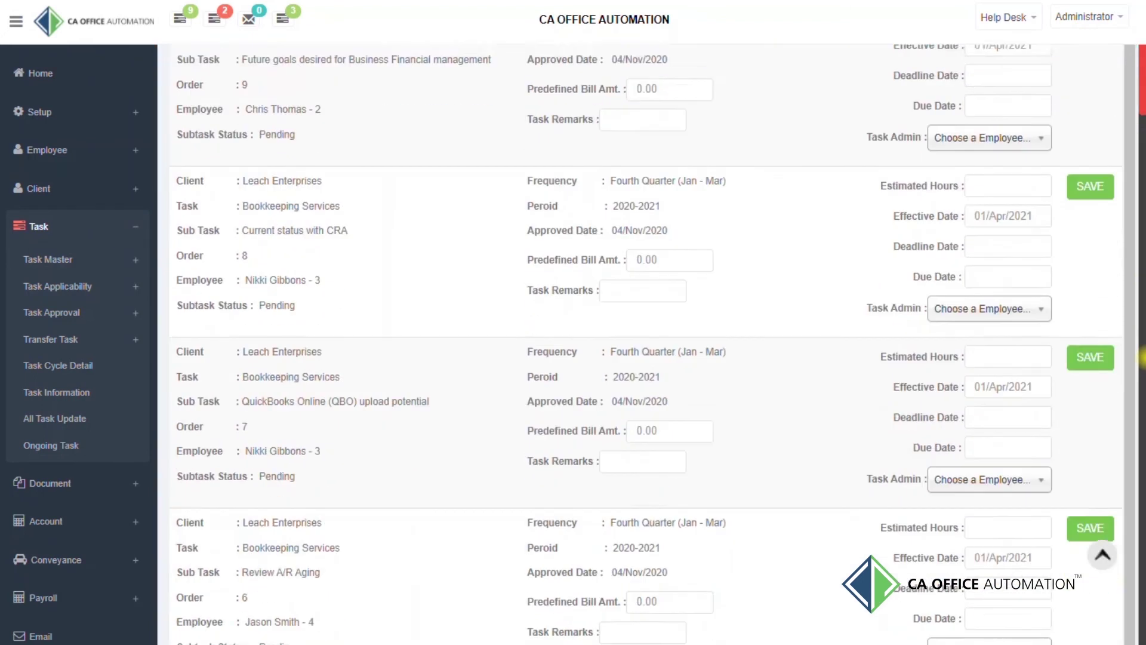
scroll(657, 344, up, 2)
scroll(656, 343, up, 8)
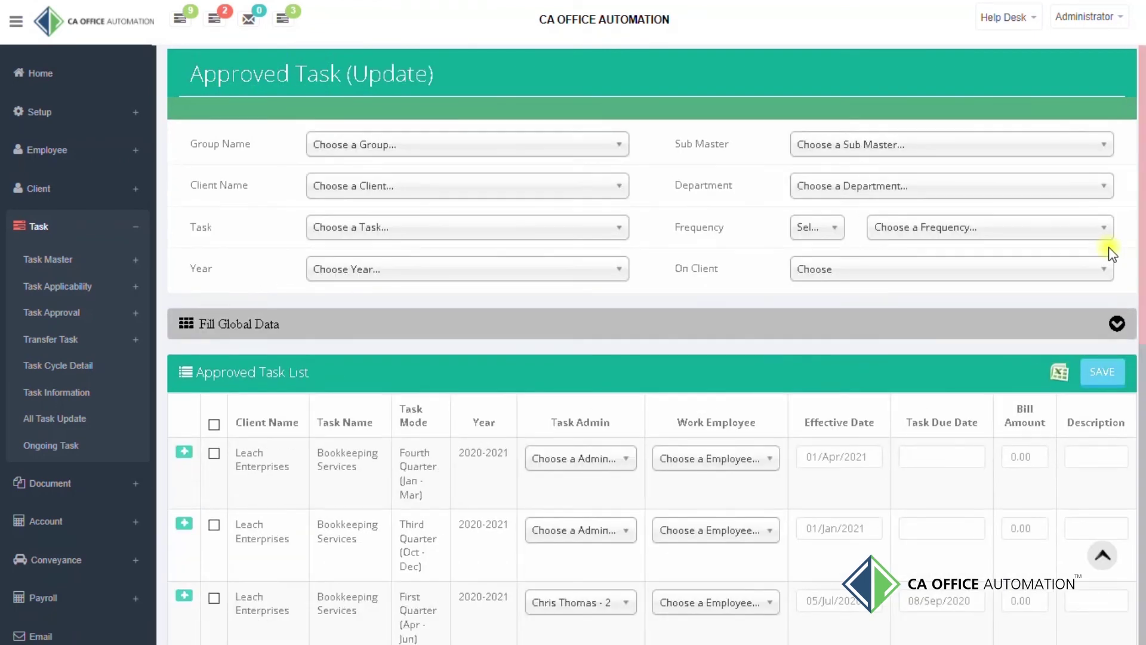
click(611, 622)
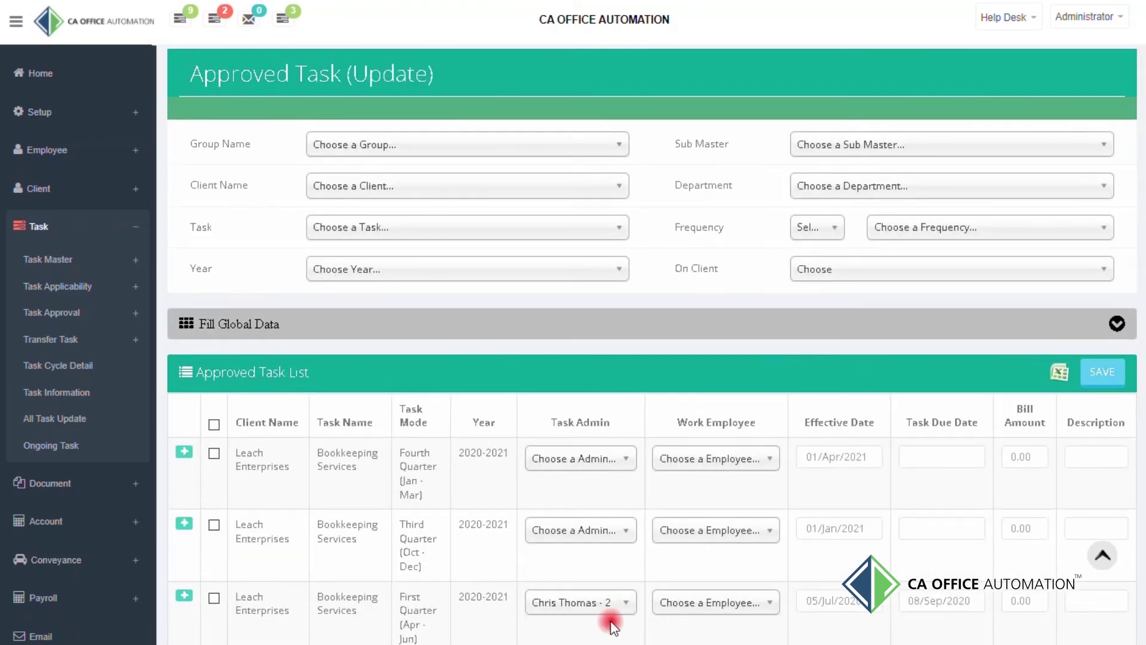
- Open the Transfer Single Task page, examine its fields and Job List, and open the Transfer Task List of past transfers
click(72, 339)
scroll(76, 325, down, 2)
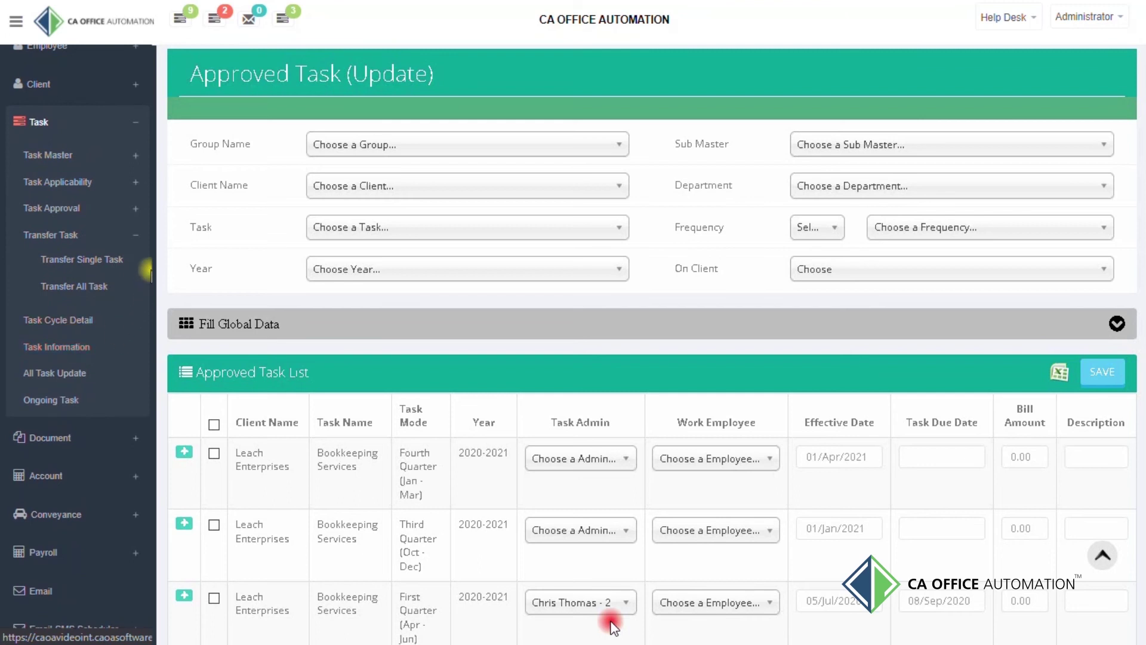
click(89, 258)
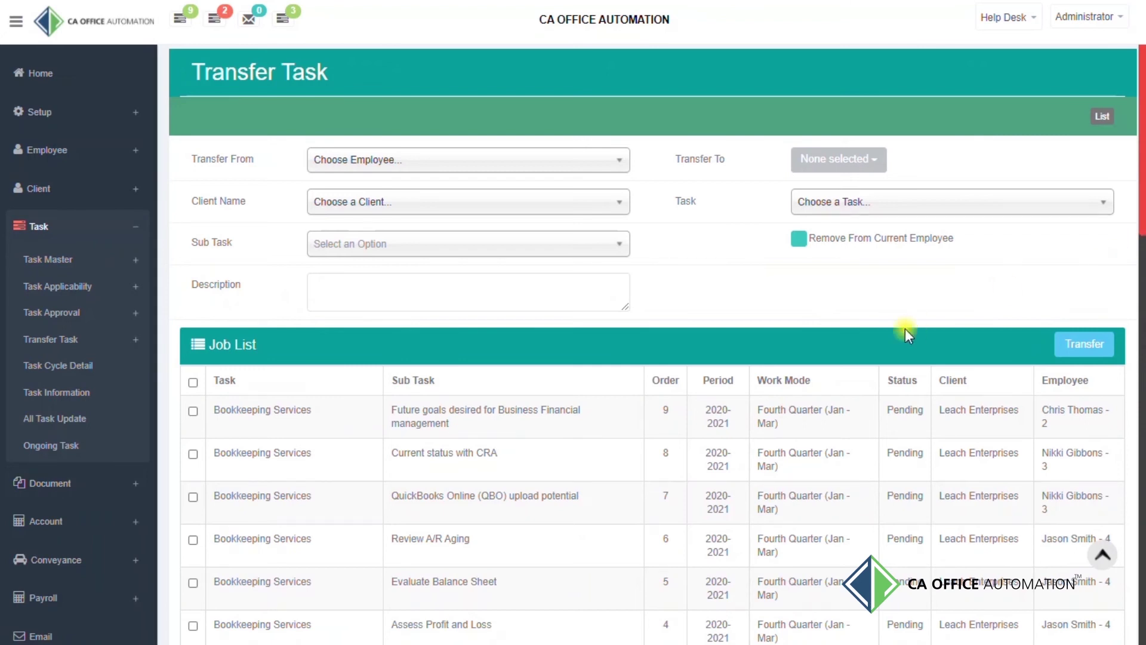
scroll(1048, 347, down, 9)
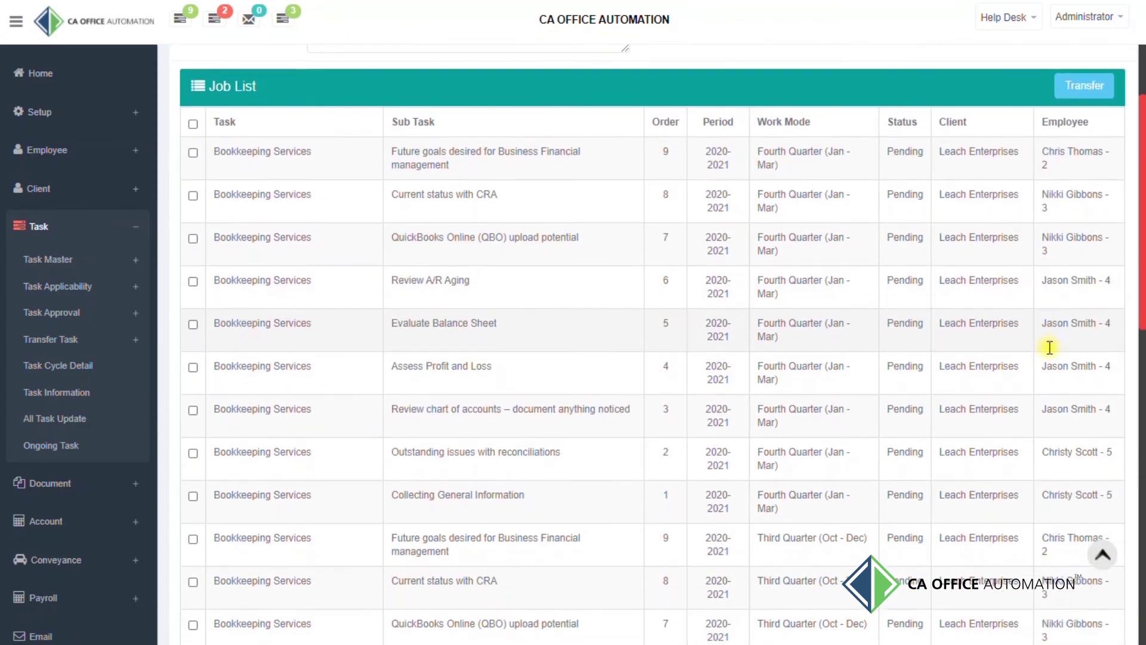
scroll(1050, 353, down, 7)
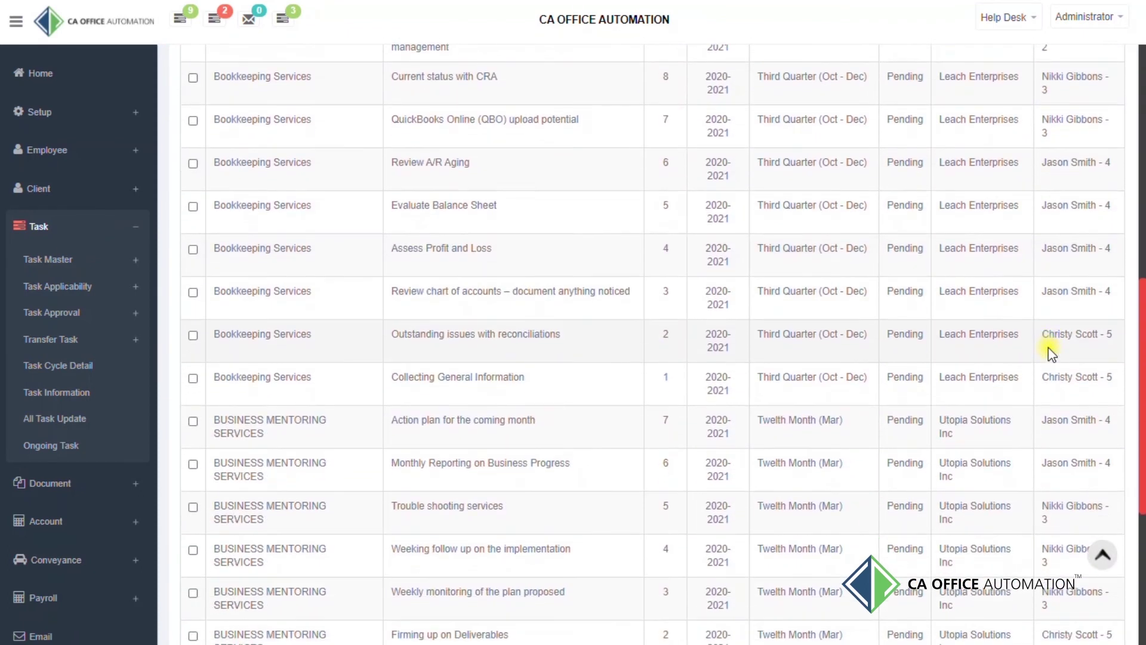
scroll(1051, 353, up, 18)
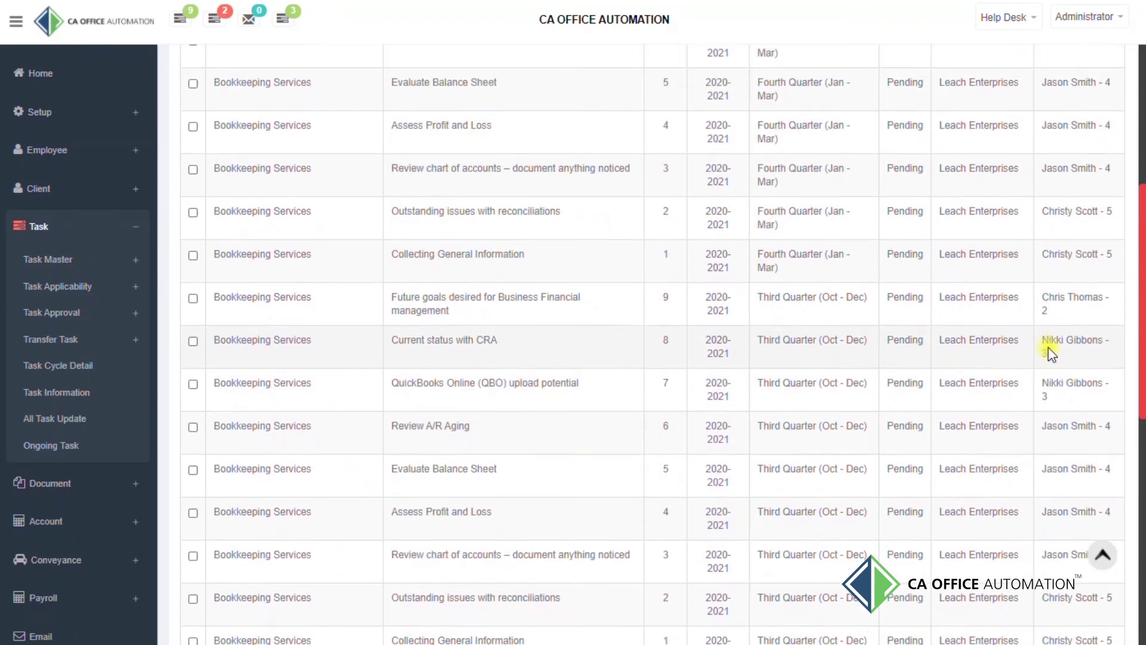
scroll(1048, 346, up, 3)
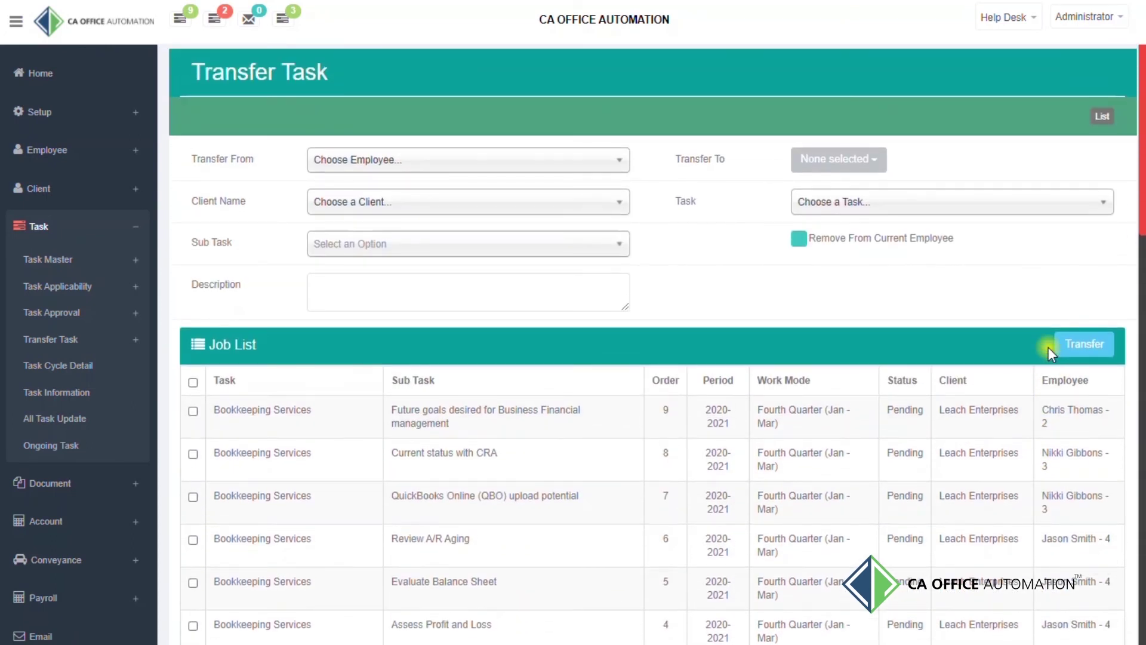
click(1111, 126)
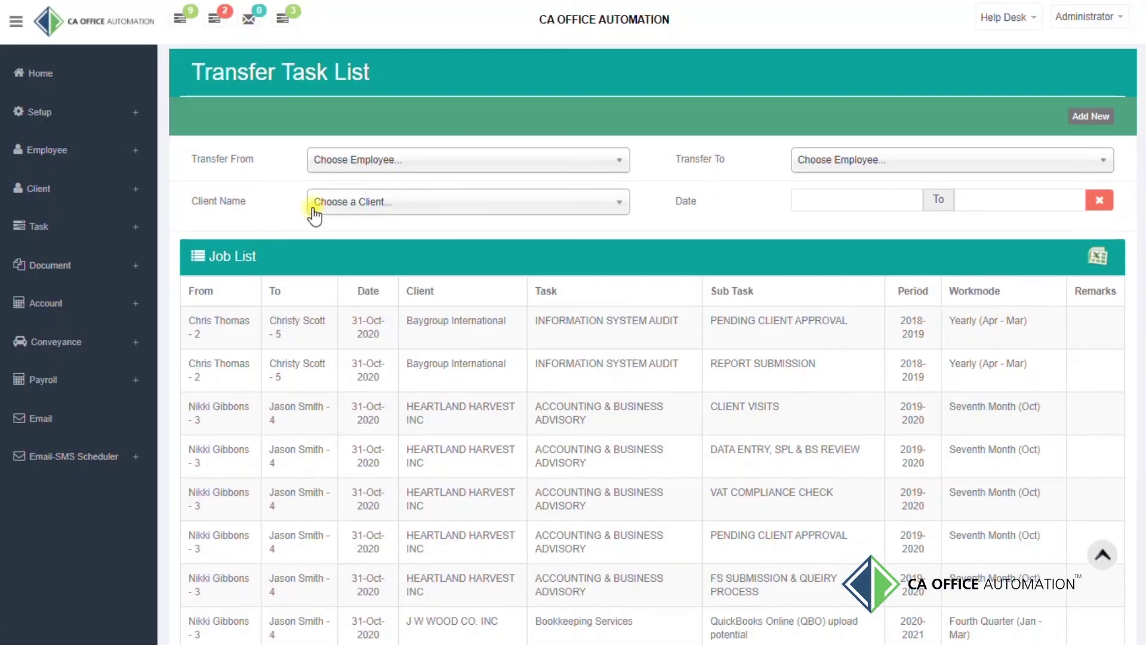
- Open the Task Cycle Detail page, examine its filters and Job List, and view the first job's work progress remarks
click(99, 225)
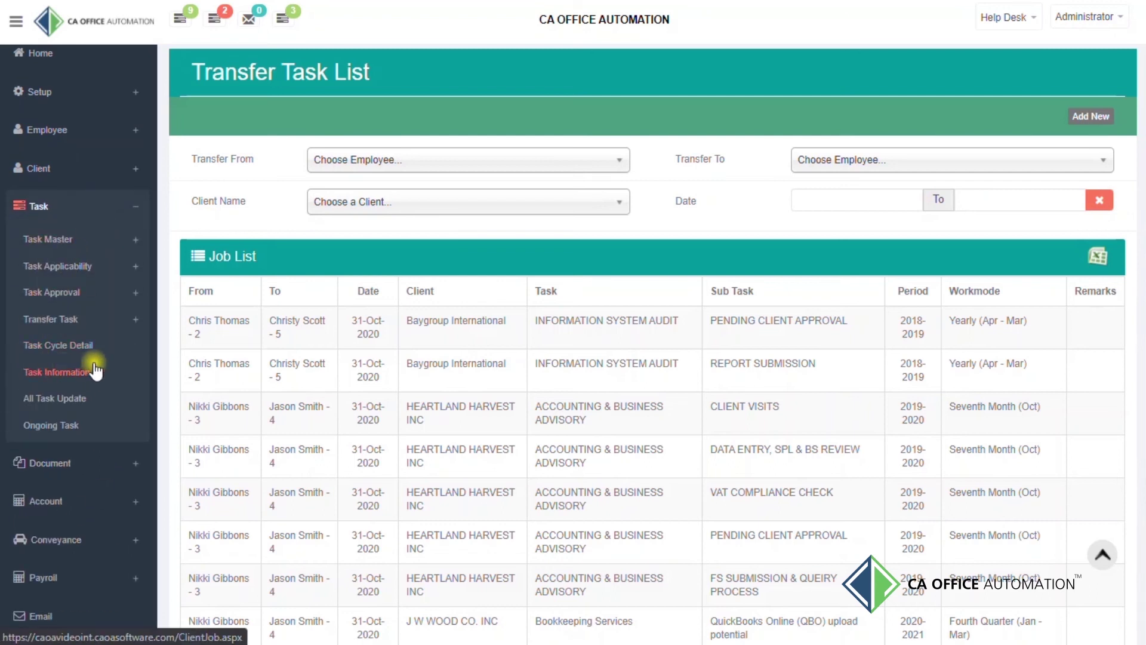
click(83, 346)
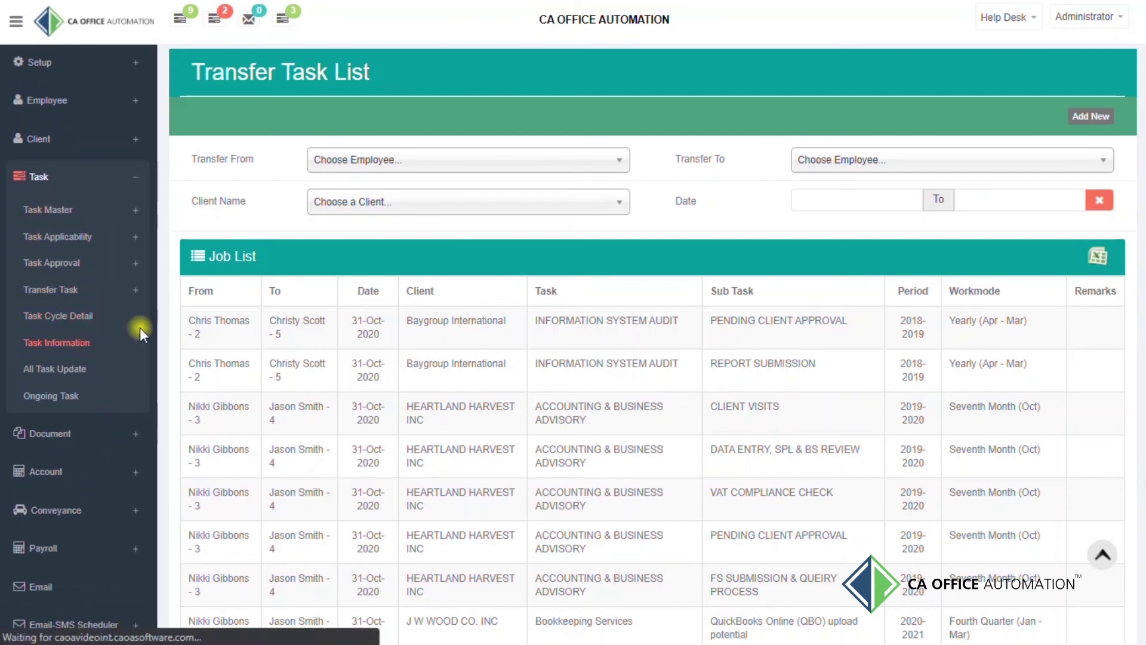
scroll(1141, 298, down, 3)
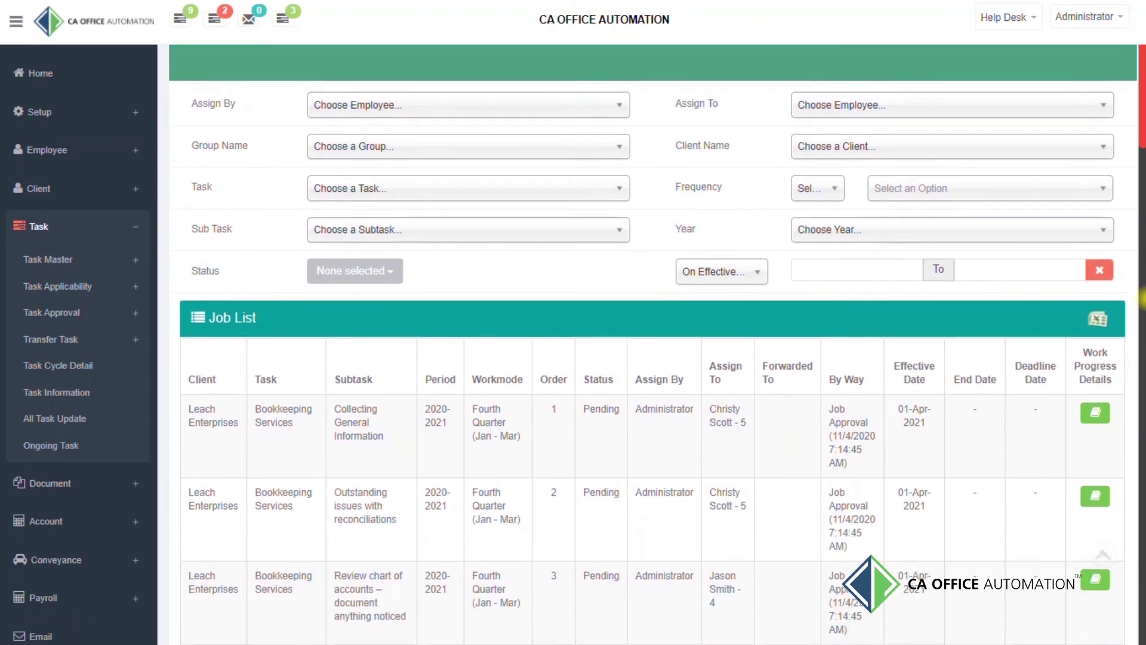
scroll(1141, 299, up, 3)
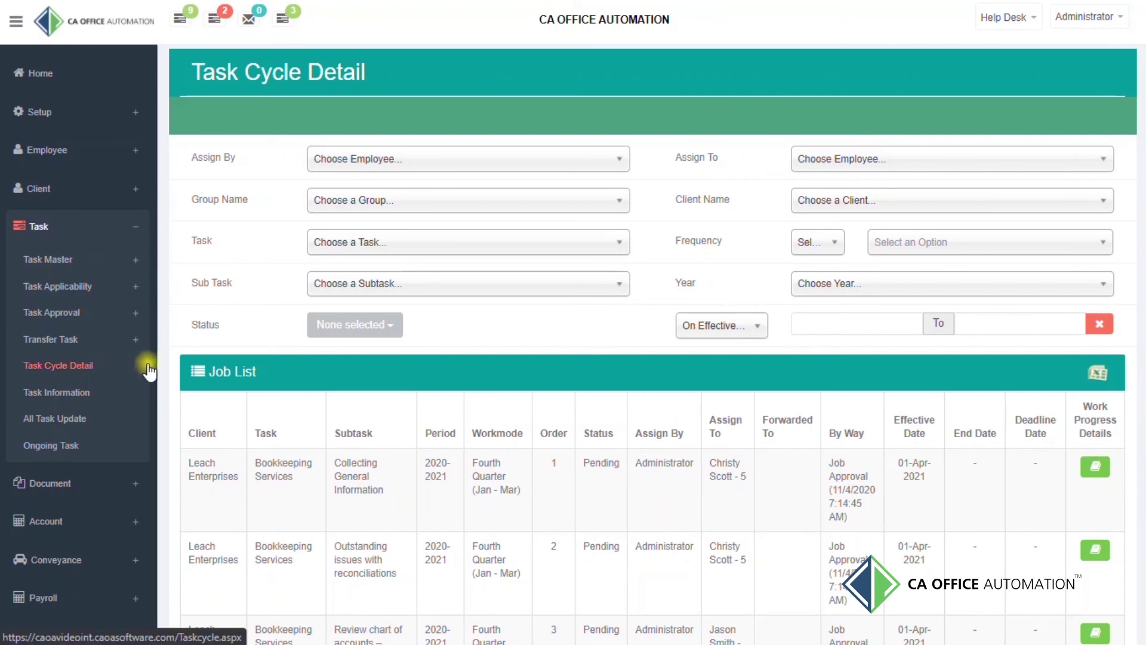
click(1095, 466)
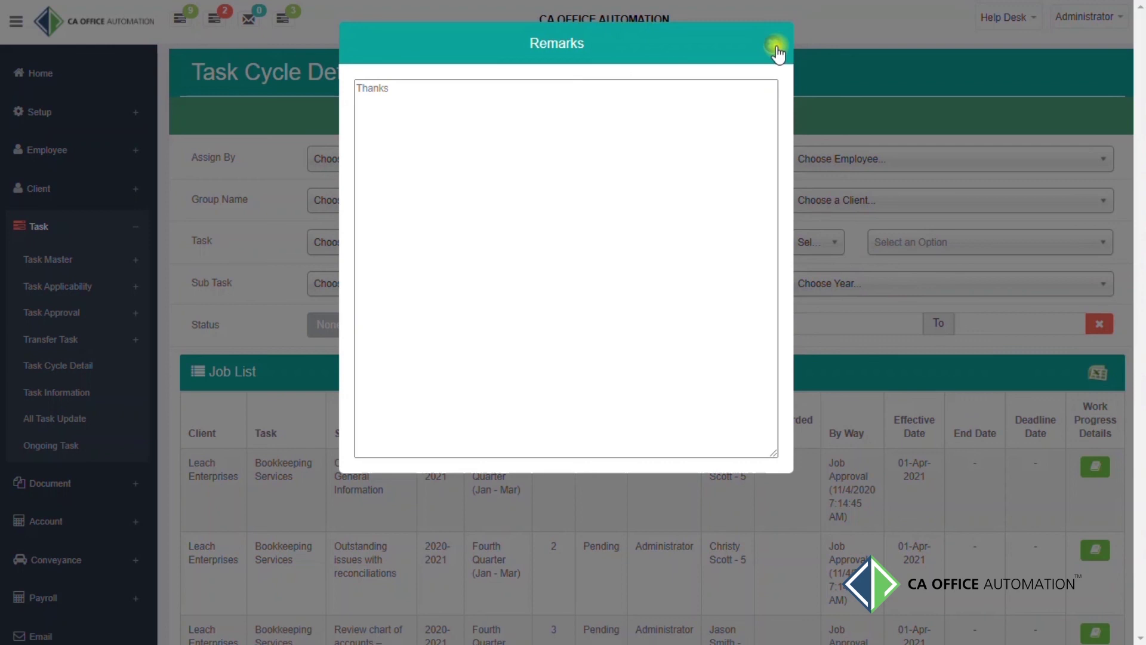
click(778, 54)
- Look through the Task Cycle Detail Job List and export it to Excel
scroll(1081, 353, down, 15)
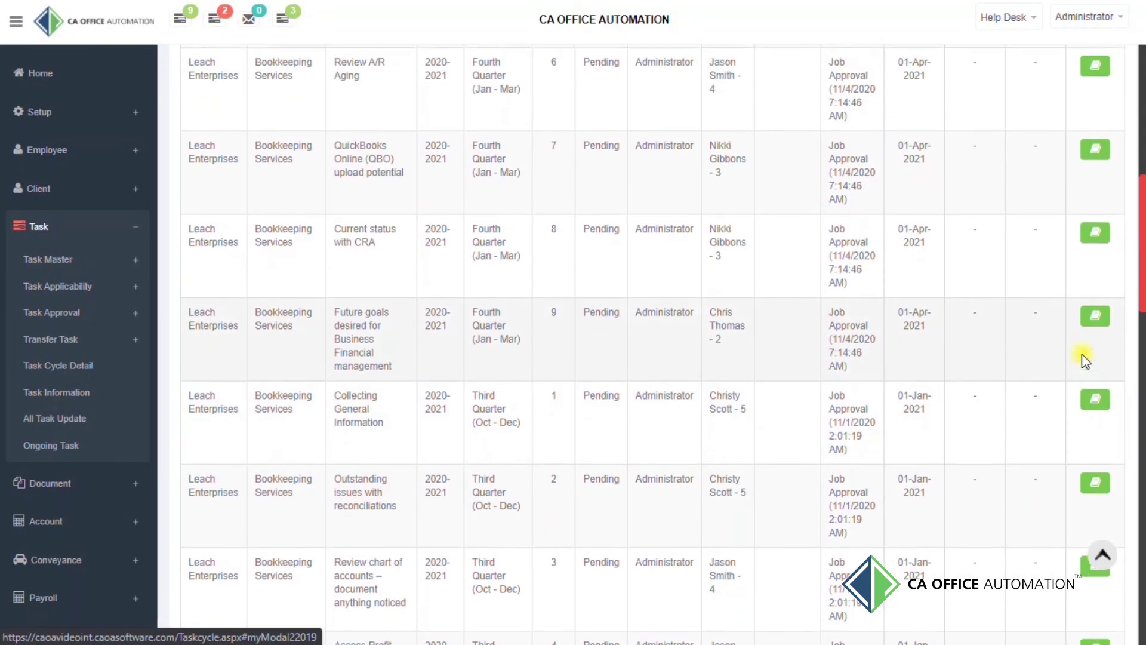
scroll(1082, 353, up, 20)
click(1097, 373)
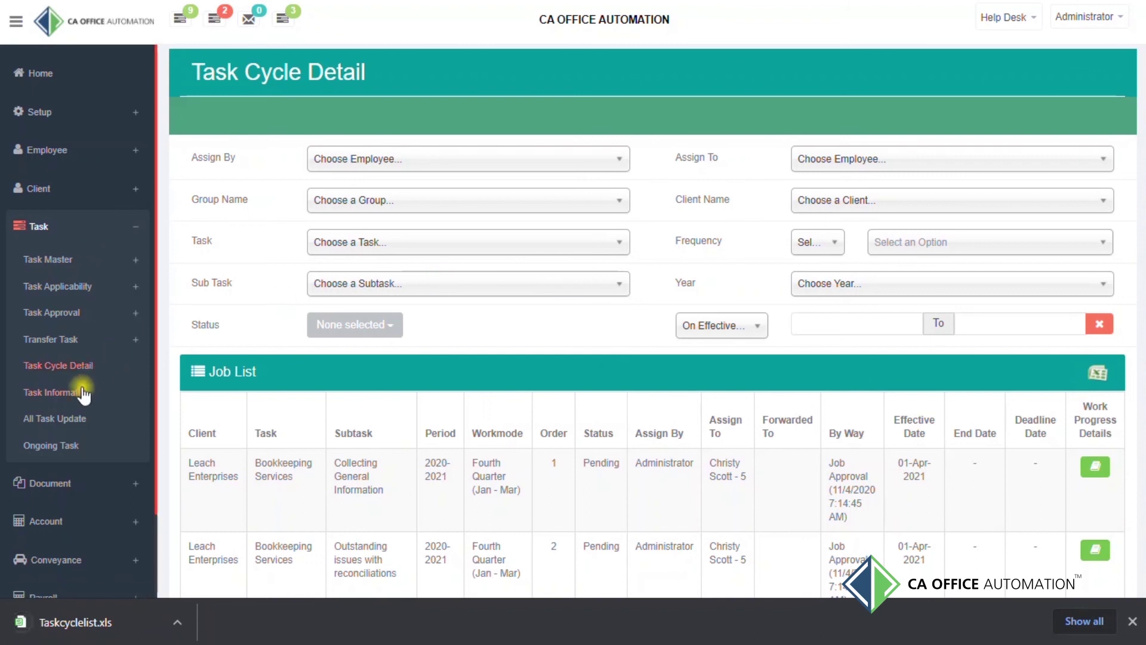
- Open the Task Information page and expand the first Leach Enterprises job to examine its subtasks
click(112, 368)
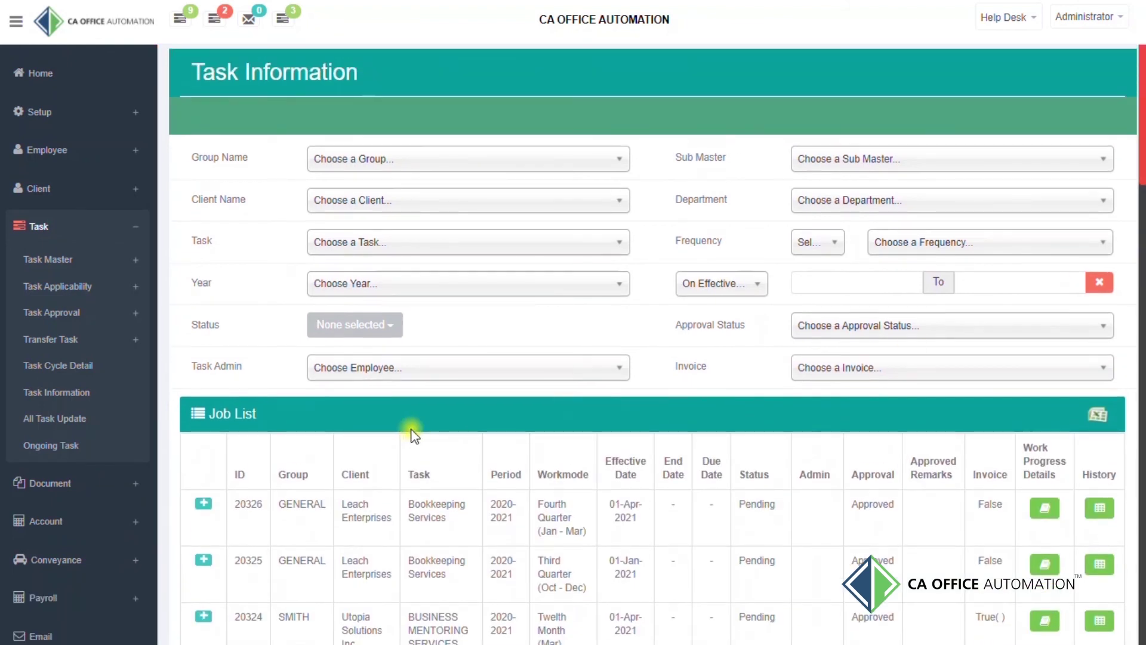
click(206, 507)
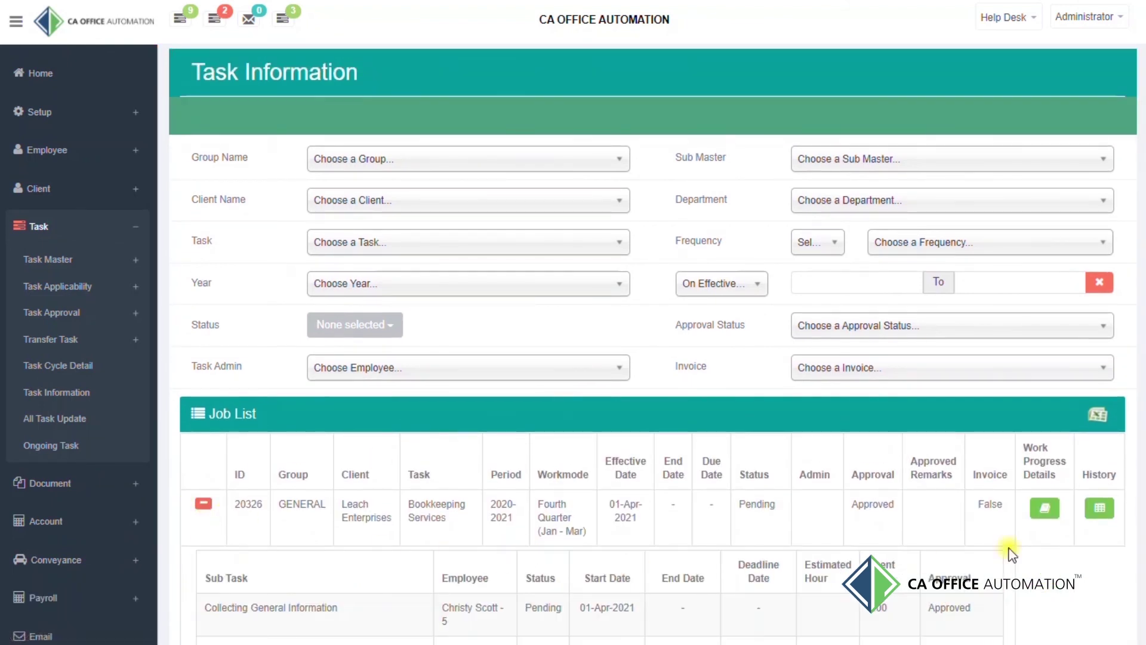
scroll(1141, 474, down, 2)
scroll(1142, 474, down, 4)
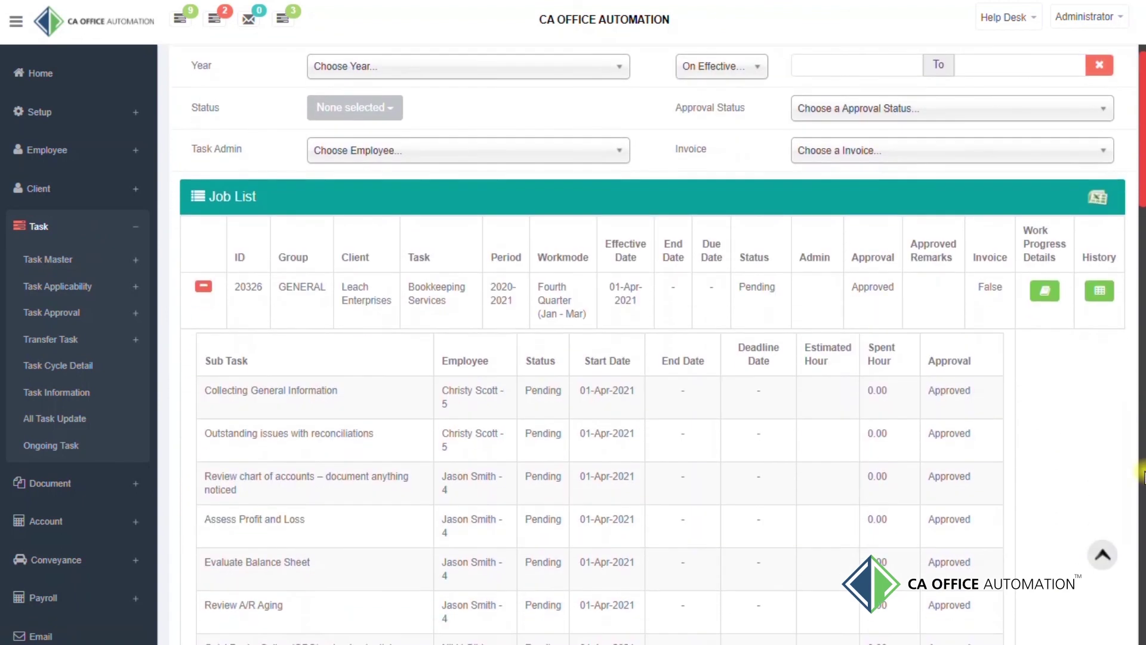
scroll(1141, 474, down, 2)
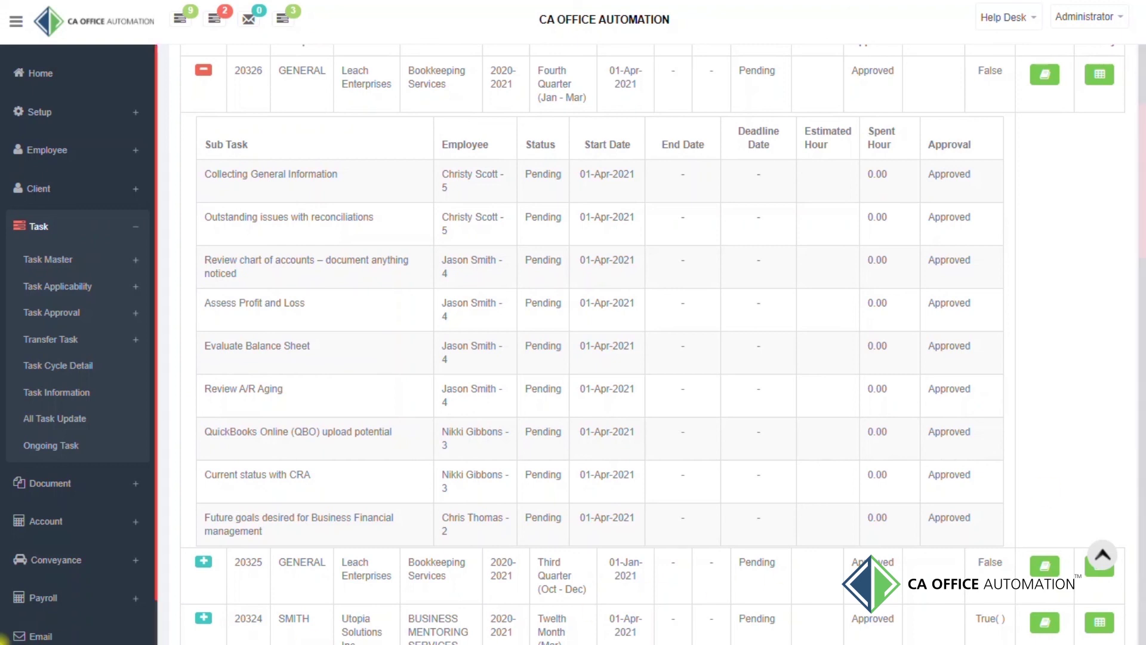
- Open the All Task Update form and choose an employee and the client Utopia Solutions Inc, without saving
click(53, 428)
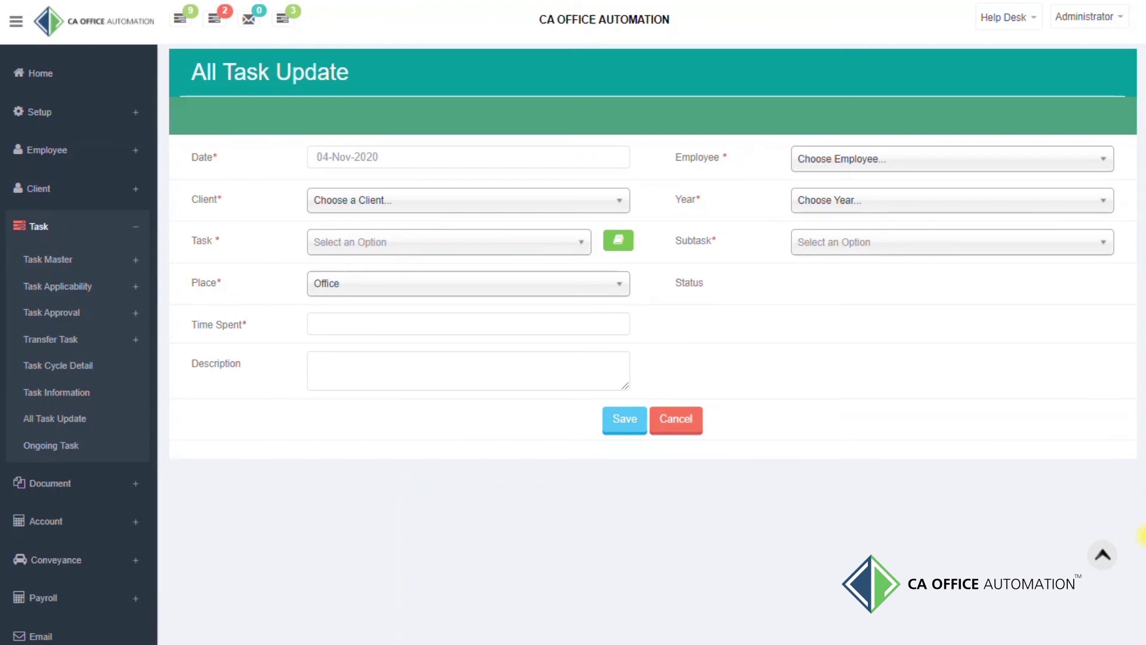
click(905, 161)
click(859, 221)
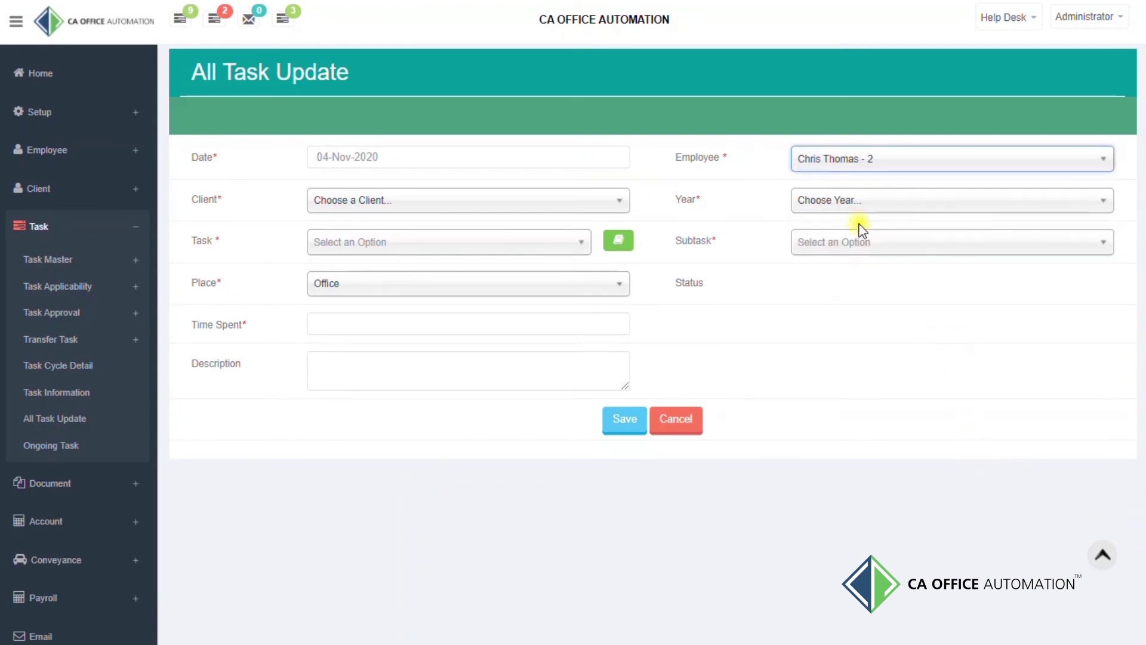
click(559, 203)
scroll(486, 333, down, 1)
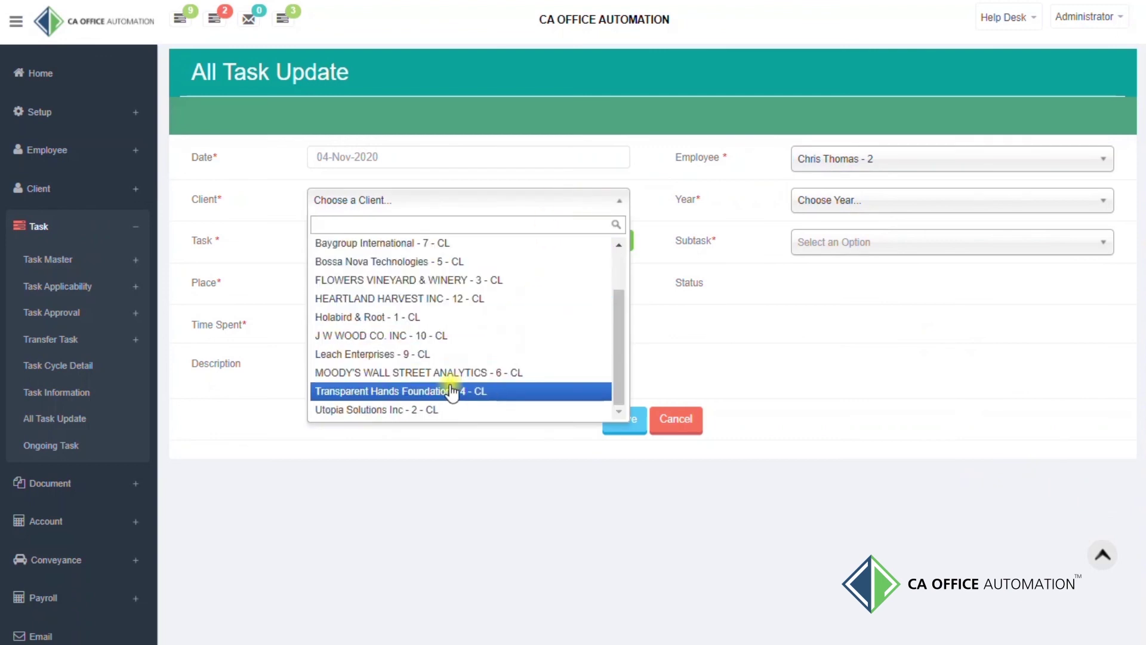
click(465, 408)
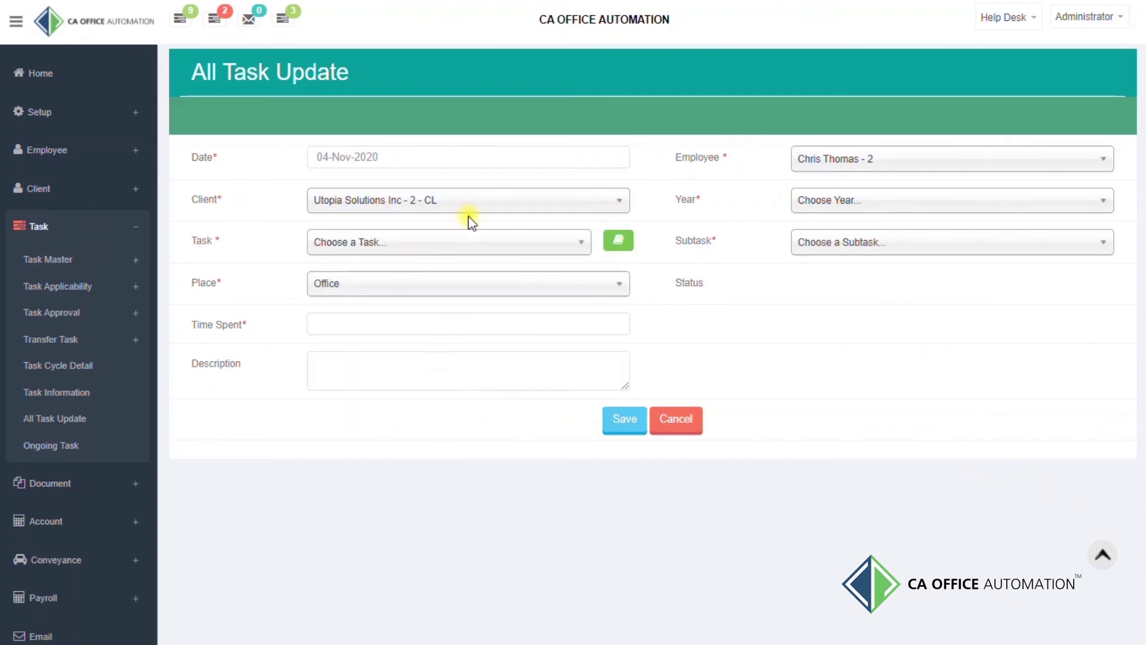
click(451, 249)
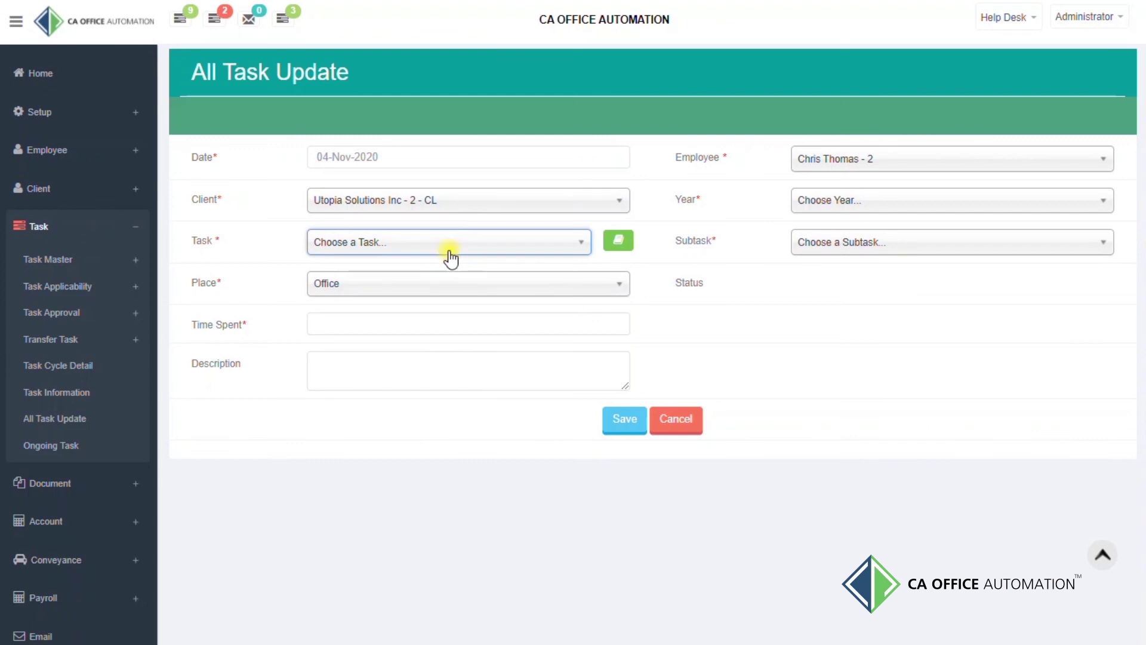
- Open the Ongoing Task page and examine its filters and Job List
click(55, 444)
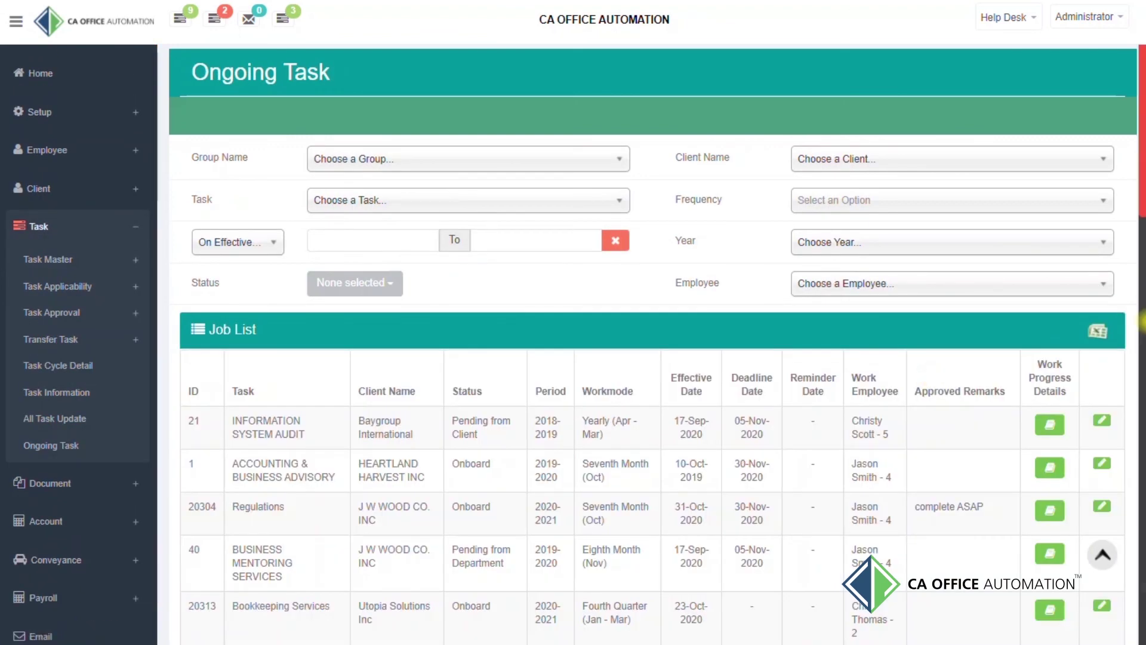
scroll(1141, 322, down, 3)
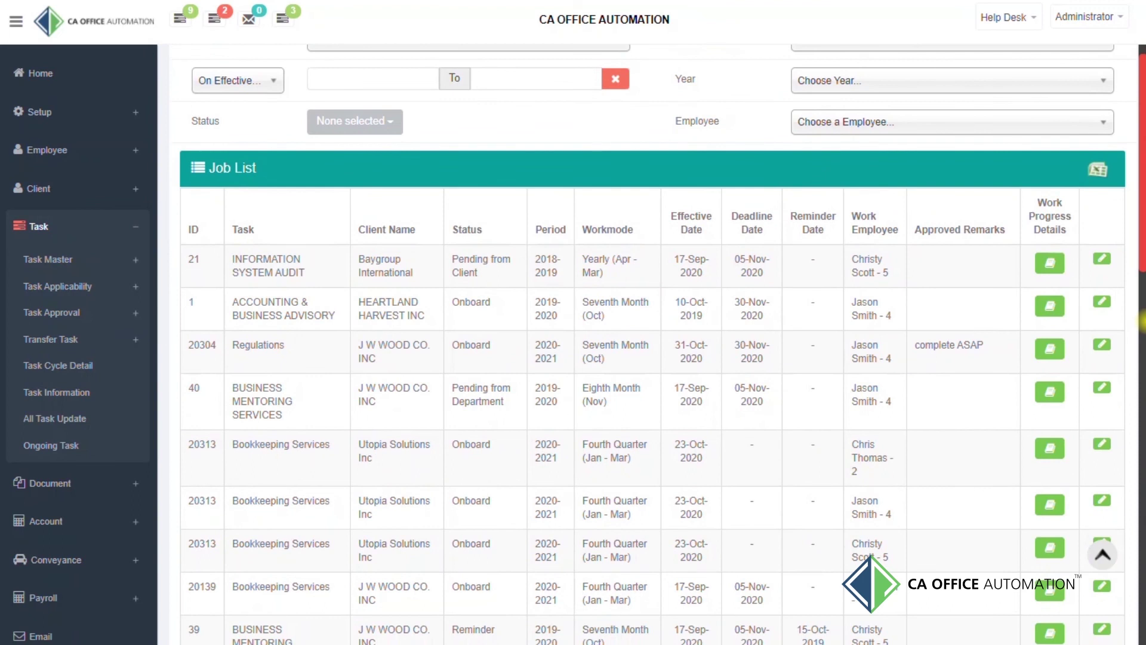
scroll(656, 344, up, 3)
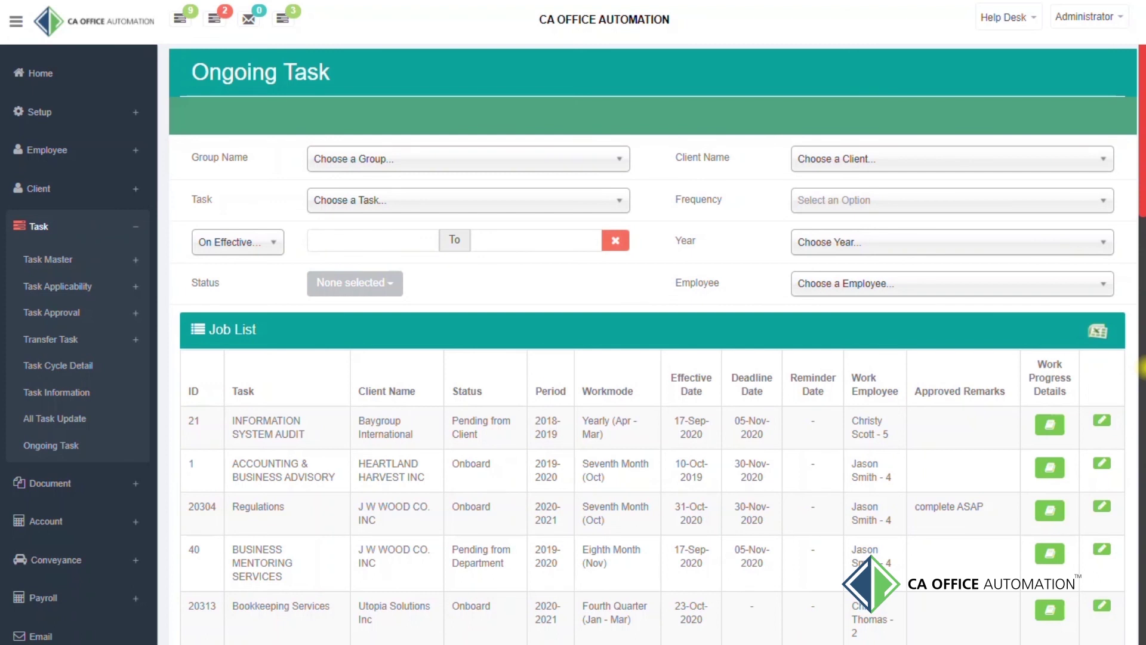
scroll(1141, 367, down, 5)
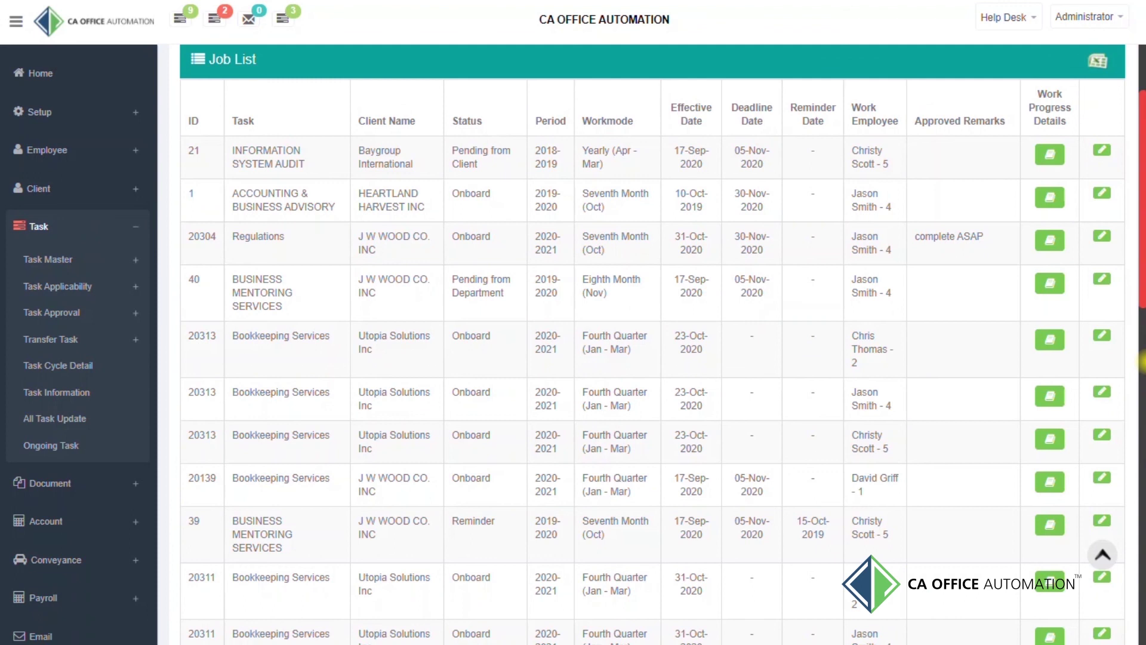
scroll(1141, 362, up, 5)
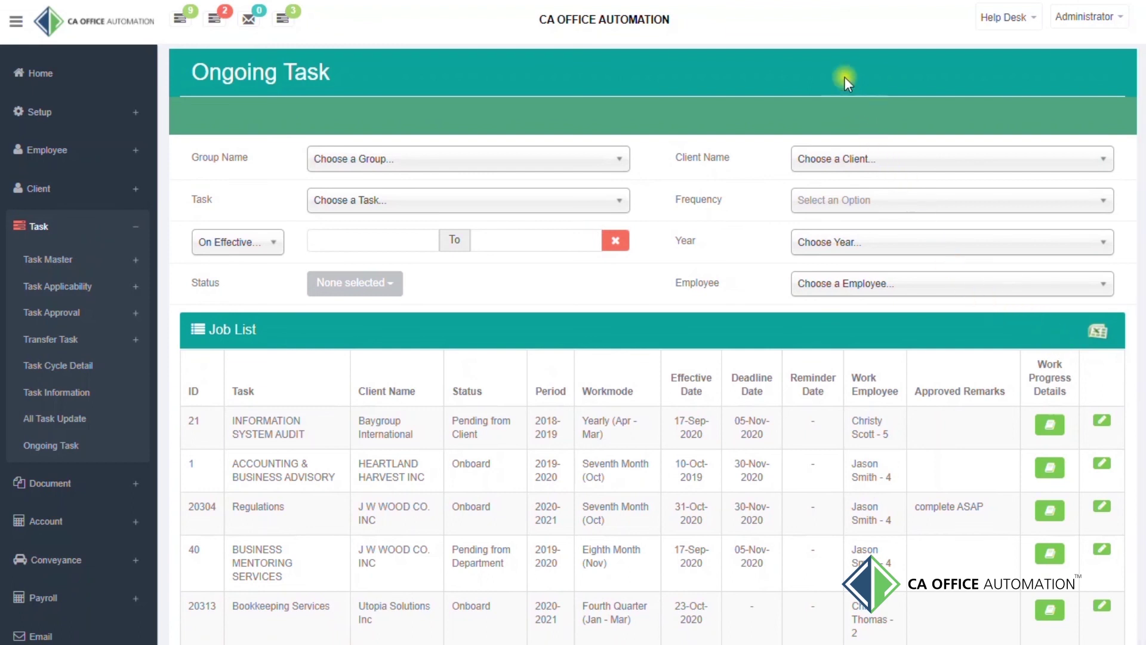
- Filter the ongoing tasks by the employee numbered 2 and look through that employee's jobs
click(844, 288)
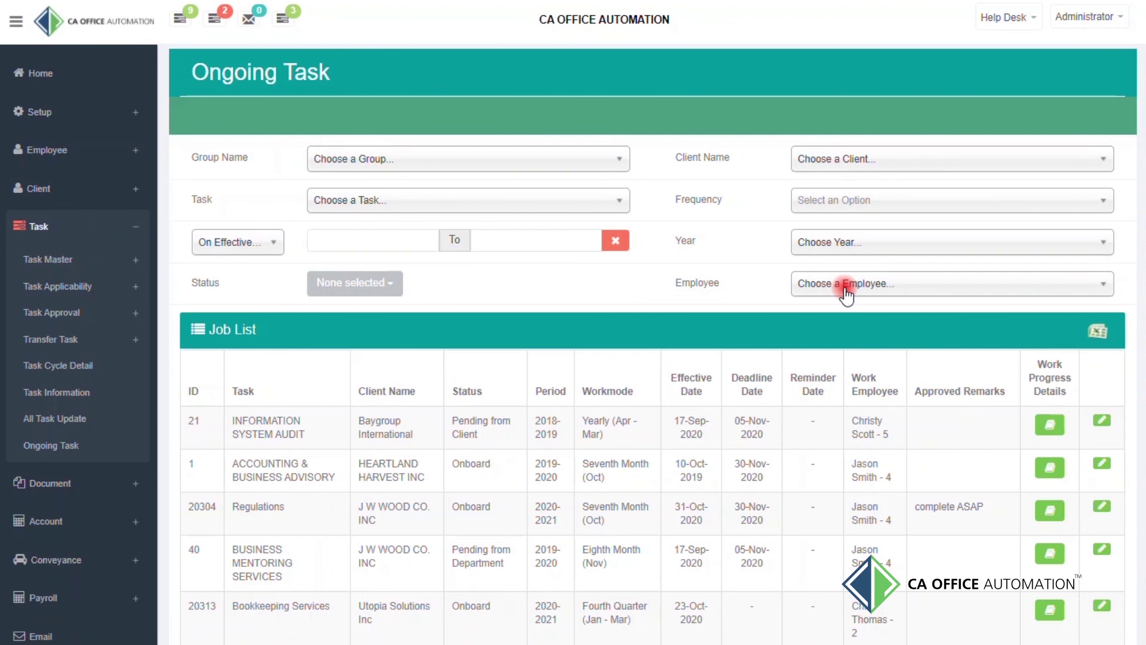
click(844, 287)
click(832, 349)
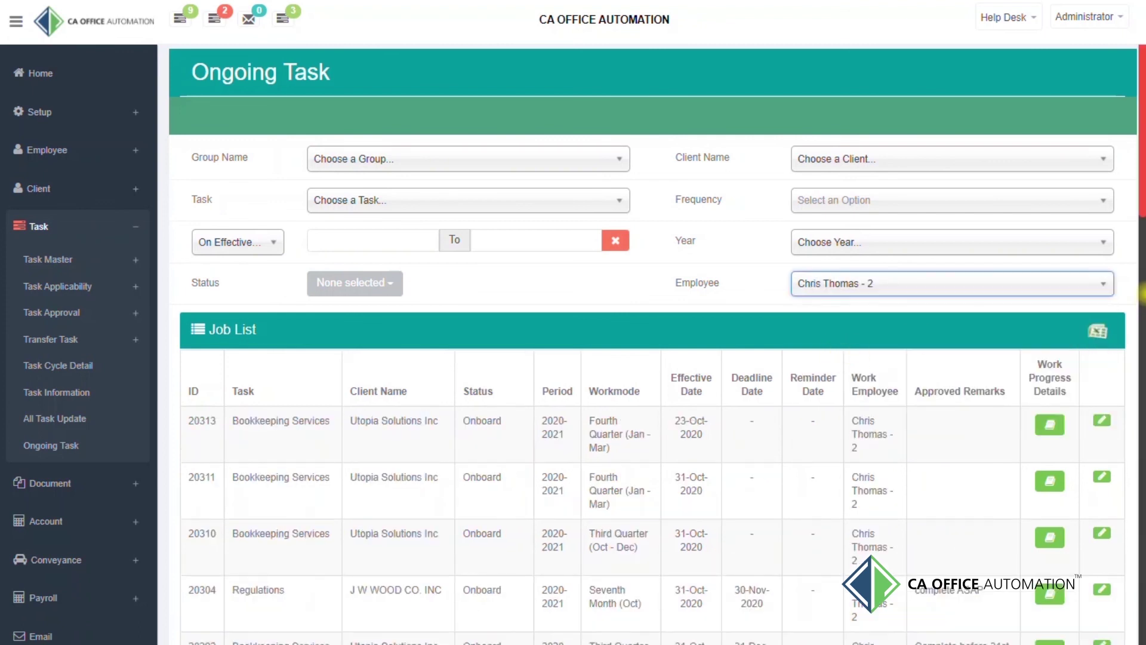
scroll(1142, 293, down, 4)
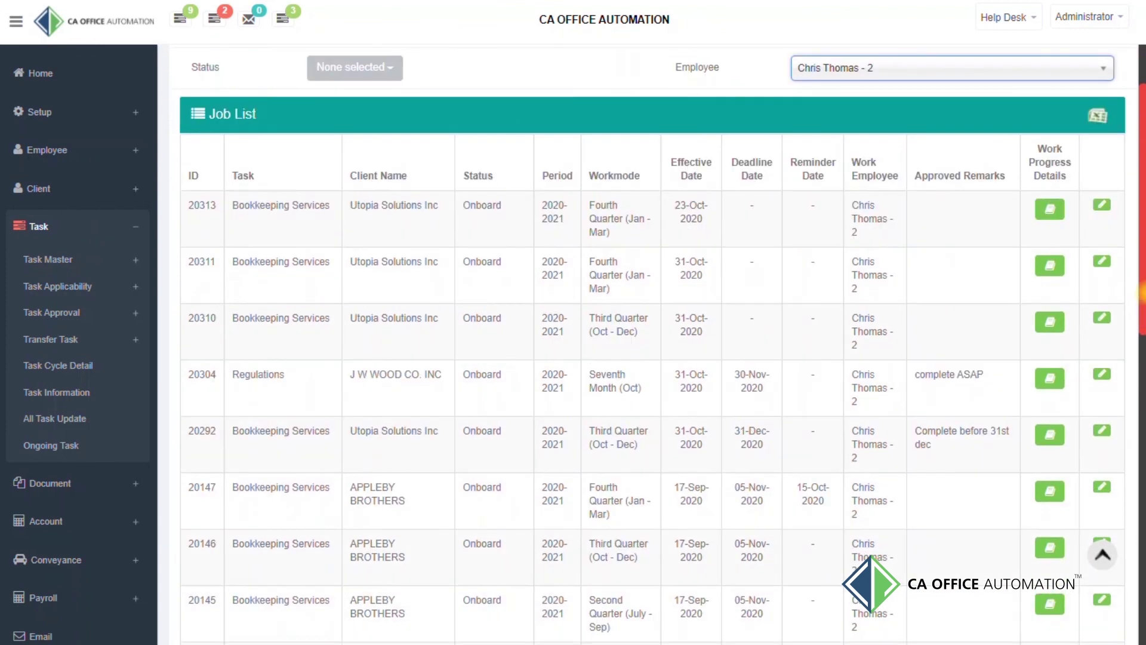
- View the previous remarks of the first Utopia Solutions Inc bookkeeping job and examine its Job Summary
click(1050, 211)
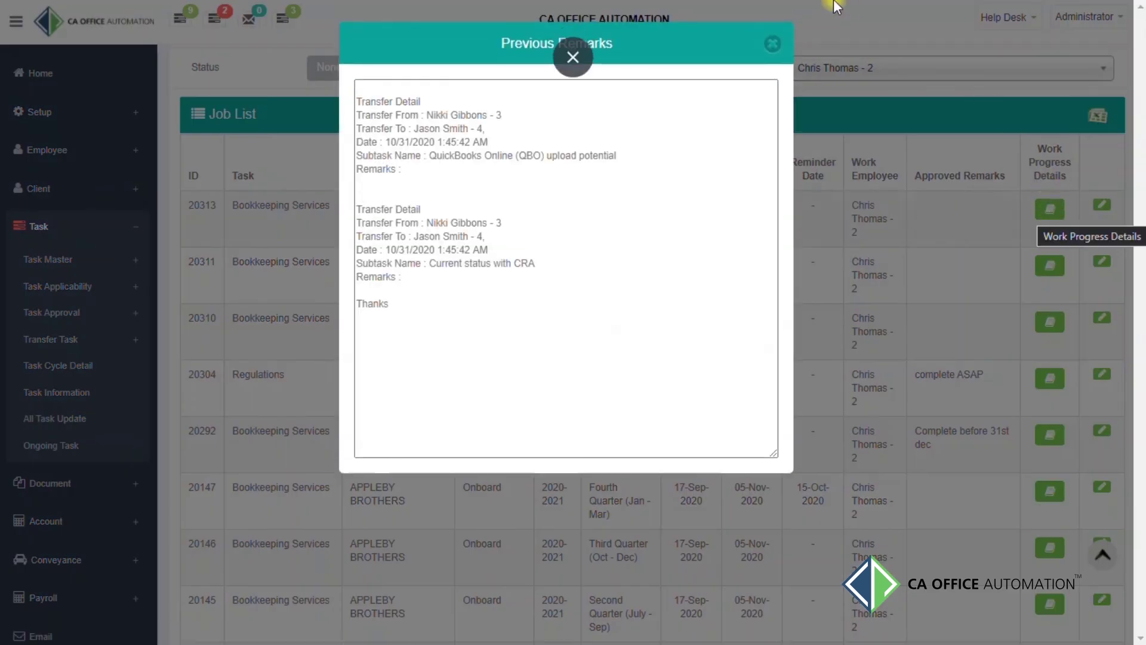
click(773, 43)
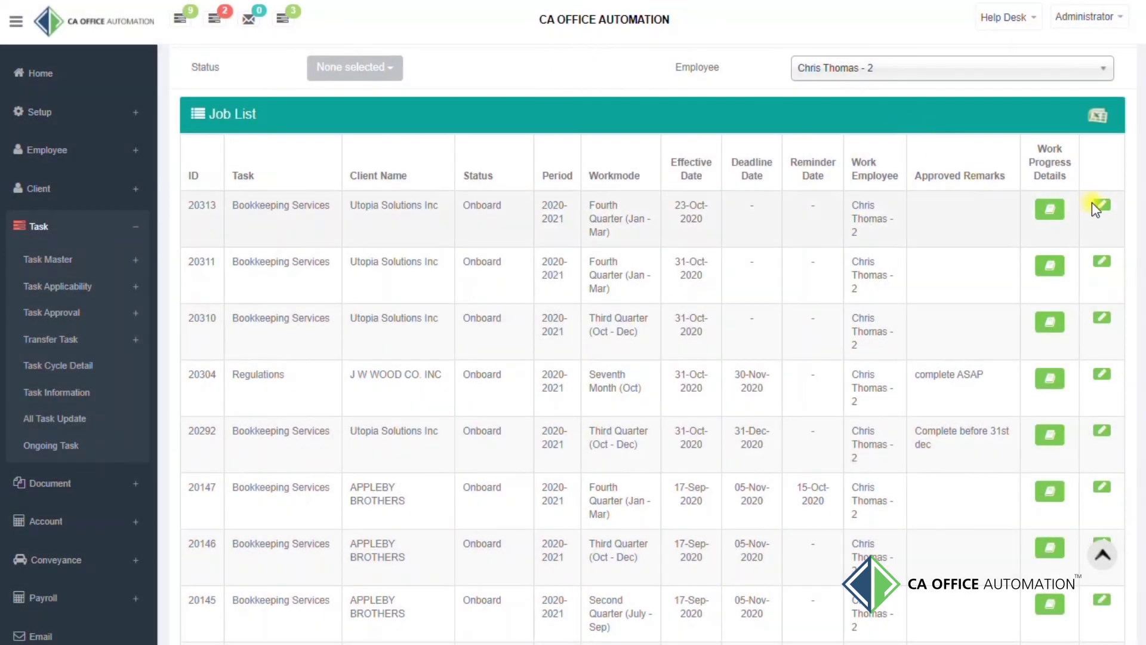
click(1102, 205)
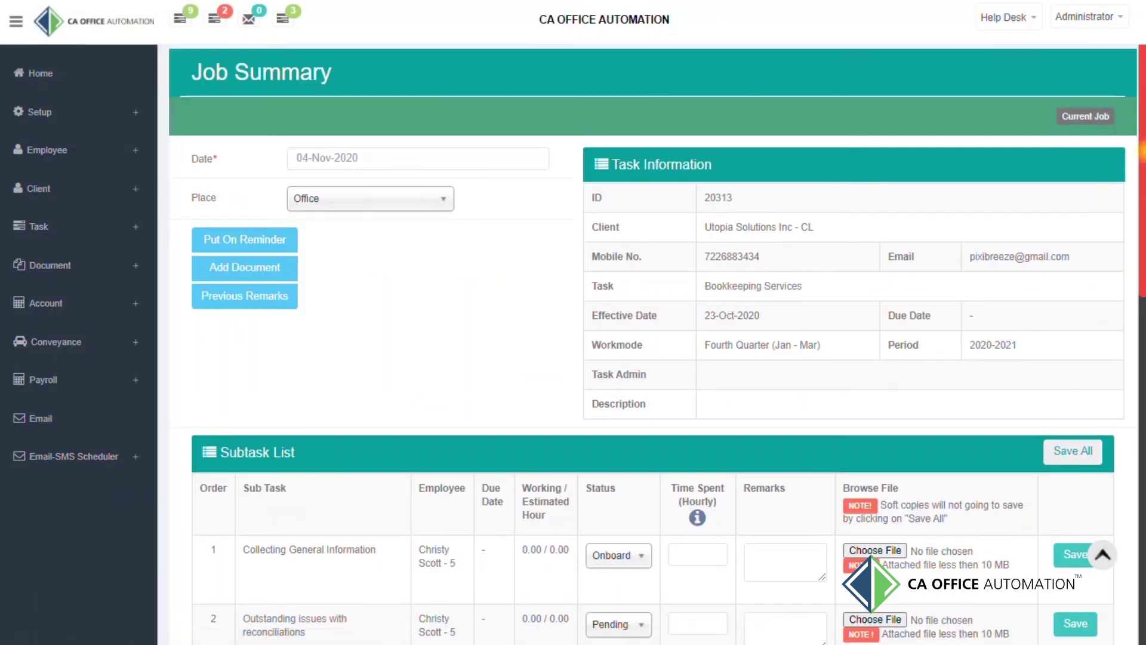
scroll(656, 344, down, 4)
scroll(627, 427, up, 4)
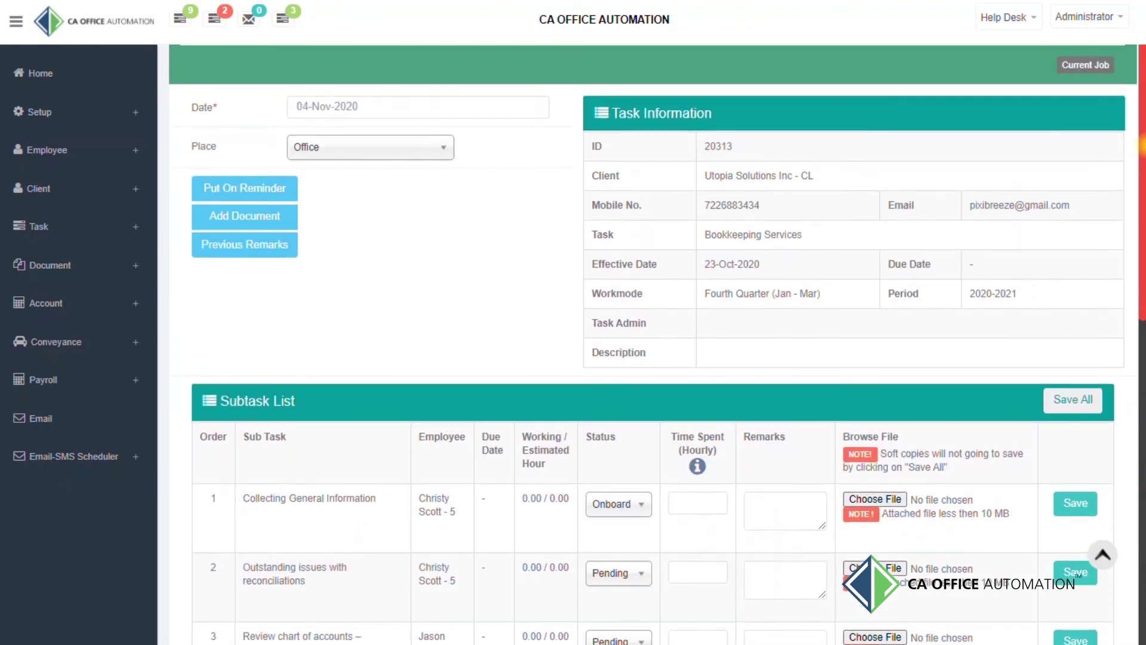
- Return to the Ongoing Task page and export its Job List to Excel
click(38, 226)
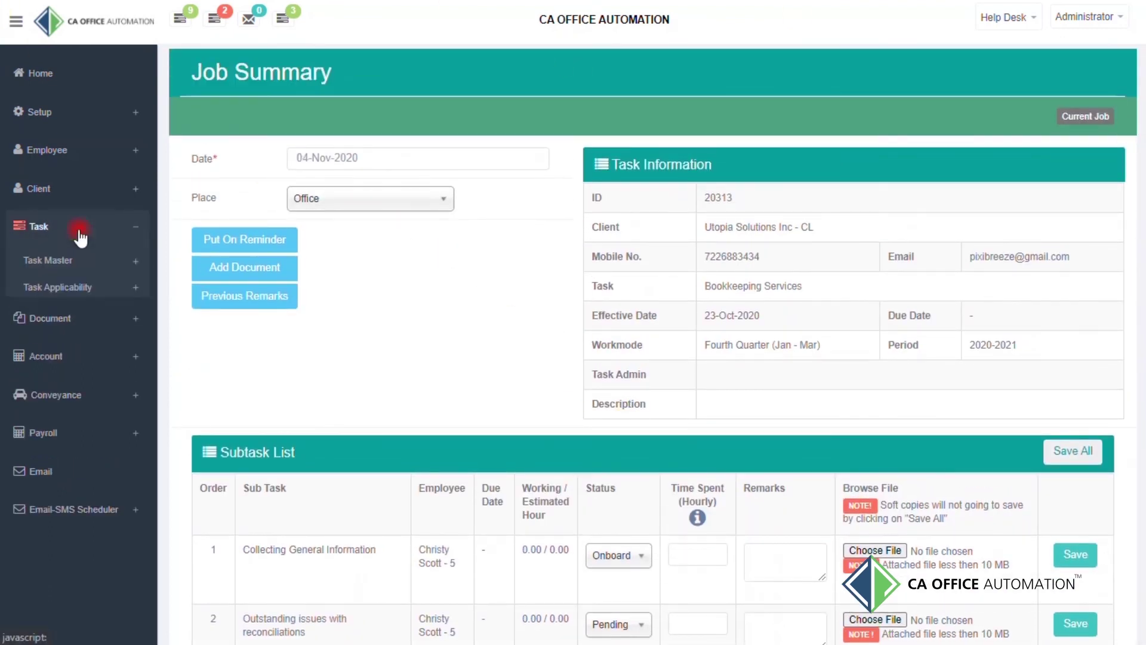
click(51, 445)
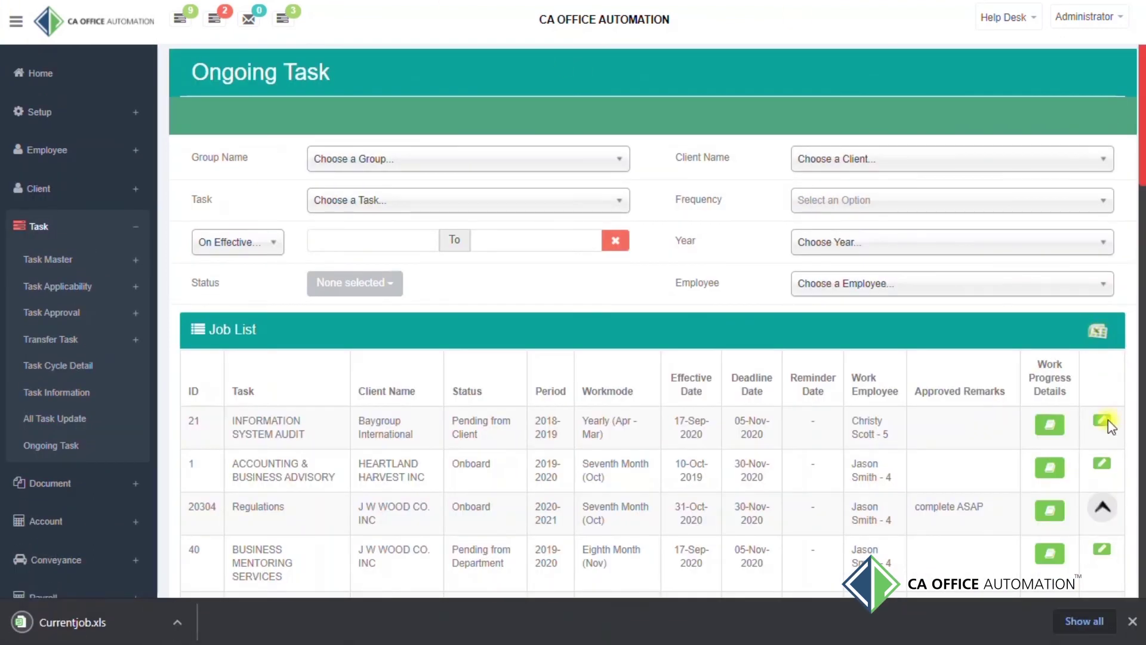